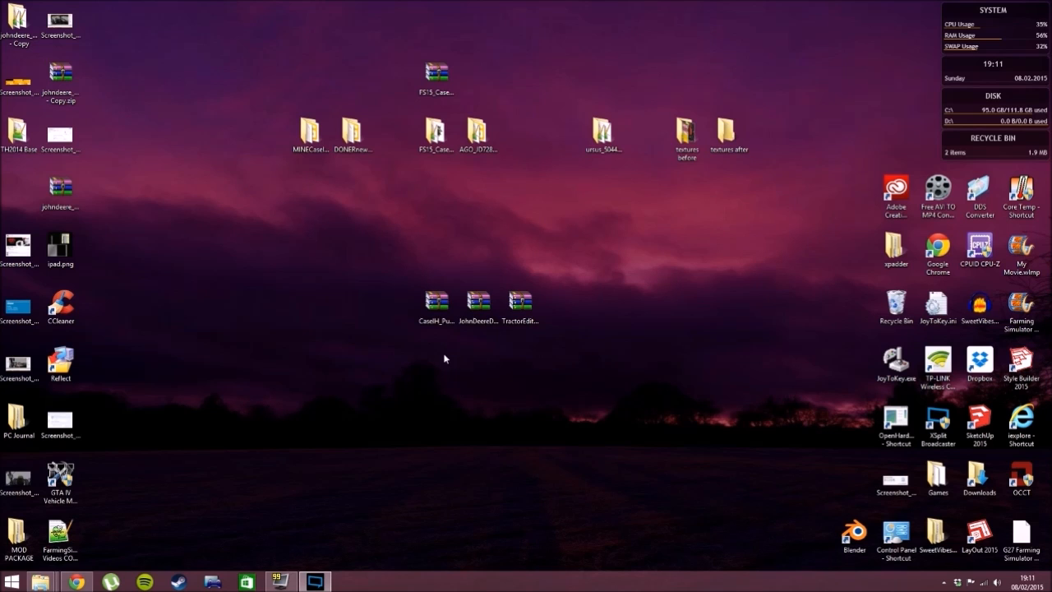
- Move the CaseIH_Puma_160_QuadTrac archive apart from the two accessory archives on the desktop
{"action": "left_click_drag", "start_coordinate": [424, 328], "coordinate": [382, 329]}
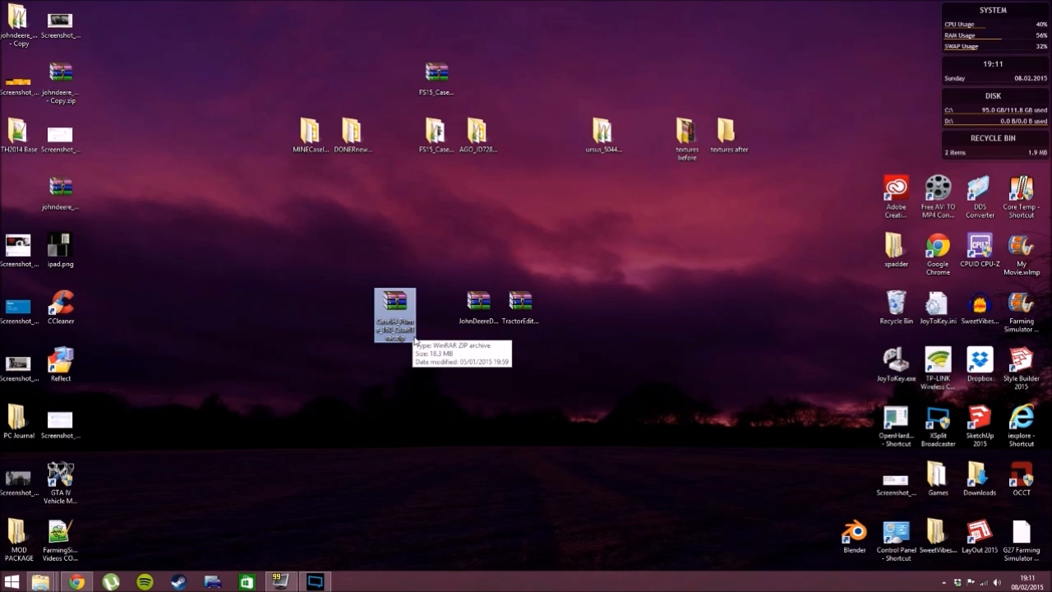
{"action": "left_click", "coordinate": [428, 352]}
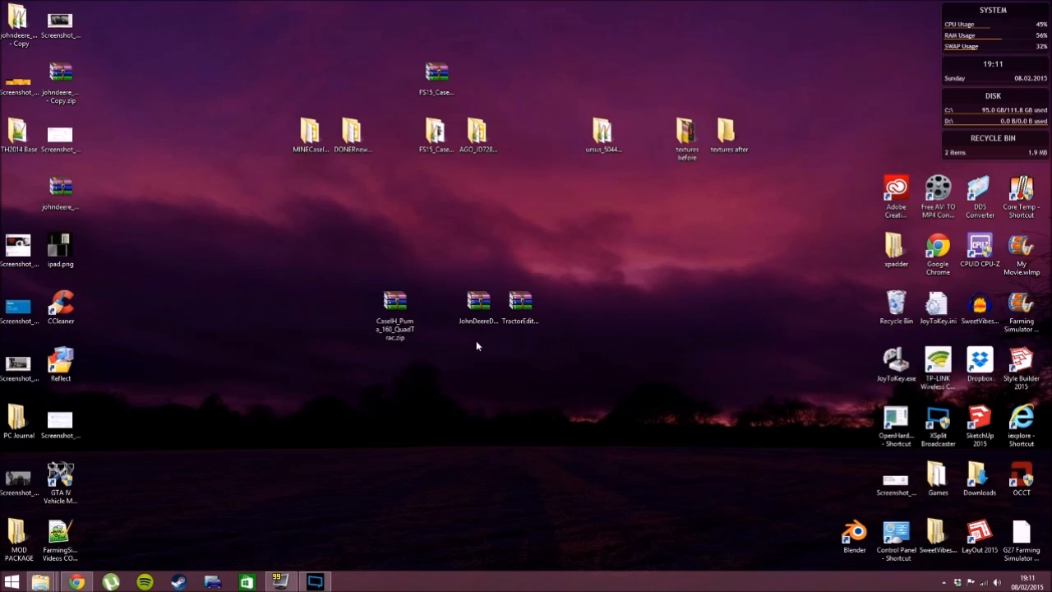
{"action": "left_click_drag", "start_coordinate": [476, 340], "coordinate": [498, 338]}
{"action": "left_click", "coordinate": [484, 333]}
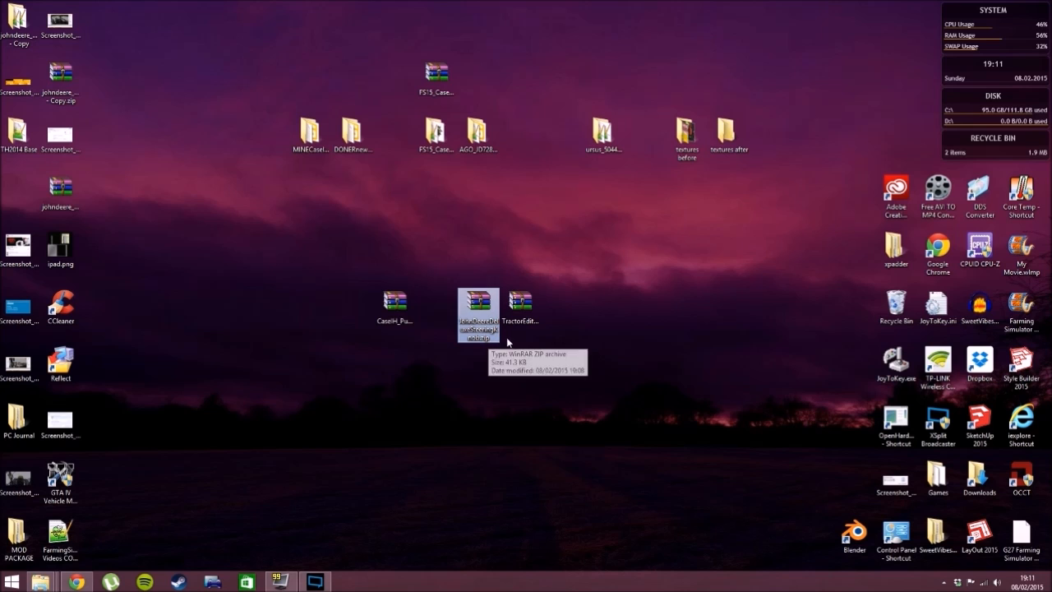
{"action": "left_click", "coordinate": [517, 342]}
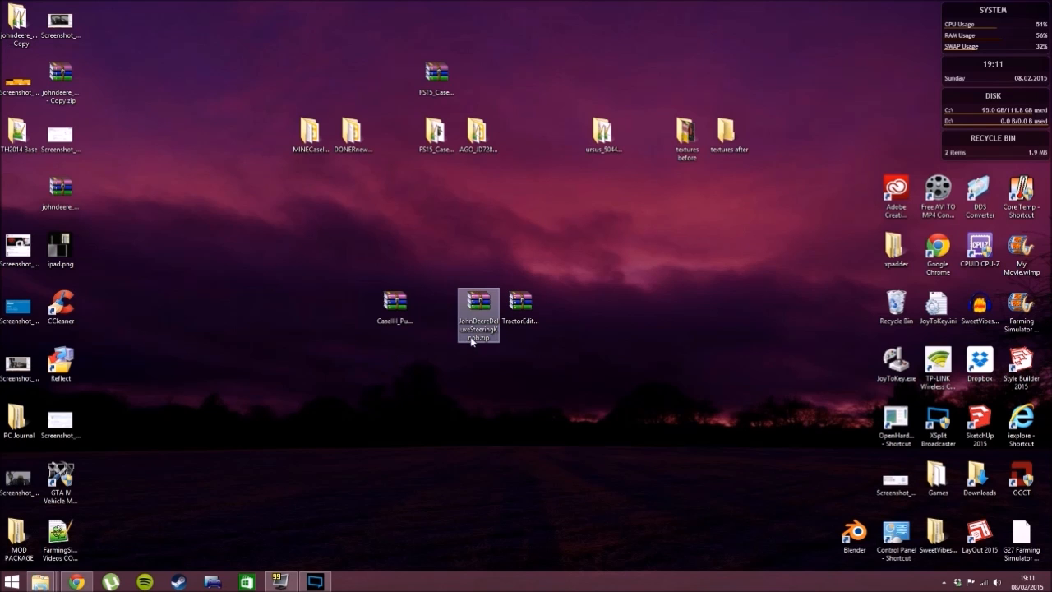
- Switch to Chrome and review the FS-UK pages for the John Deere Deluxe Steering Knob and Tractor edit pack mods, and return to the desktop
{"action": "left_click", "coordinate": [75, 582]}
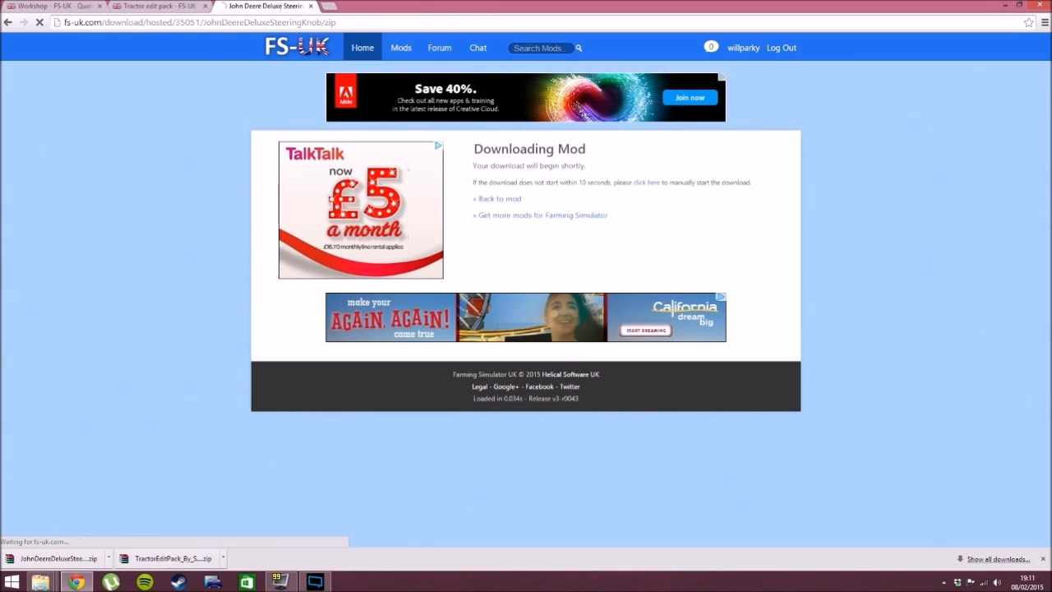
{"action": "left_click", "coordinate": [157, 6]}
{"action": "left_click", "coordinate": [510, 203]}
{"action": "left_click", "coordinate": [289, 6]}
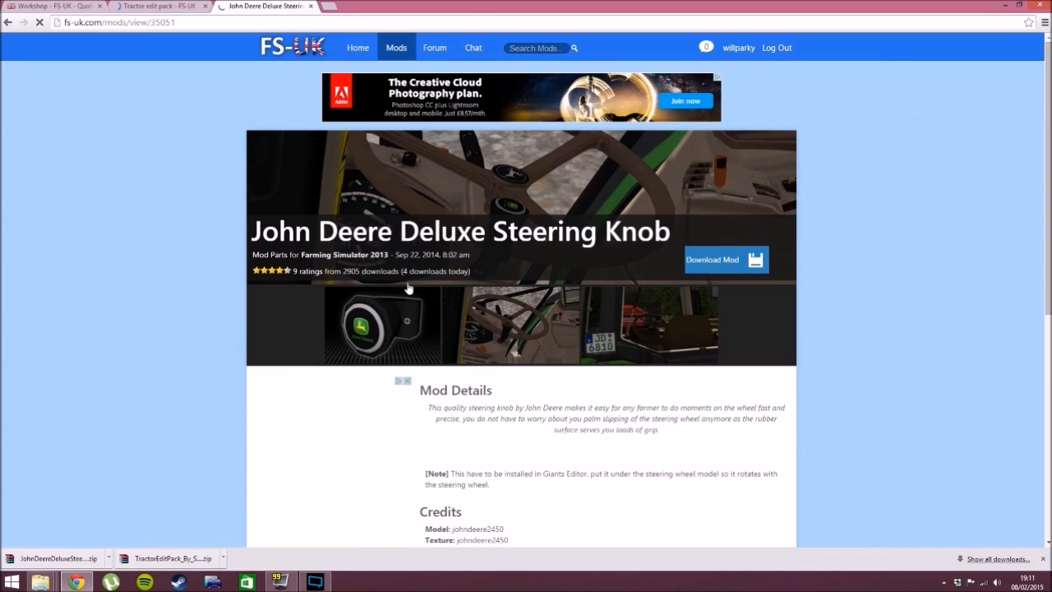
{"action": "left_click", "coordinate": [158, 6]}
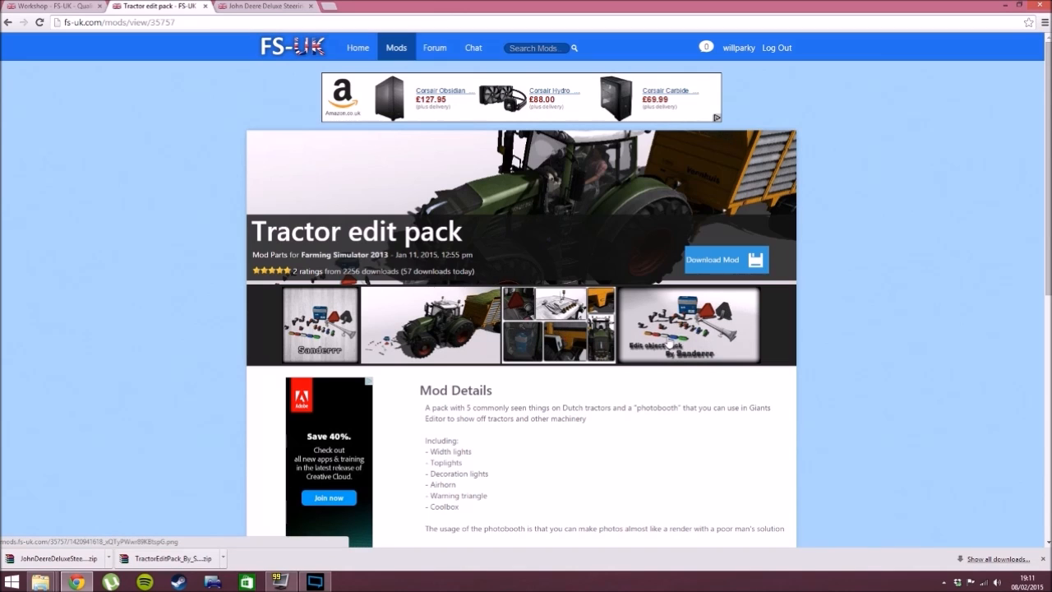
{"action": "left_click", "coordinate": [1003, 7]}
{"action": "left_click_drag", "start_coordinate": [560, 364], "coordinate": [457, 284]}
{"action": "left_click", "coordinate": [530, 381]}
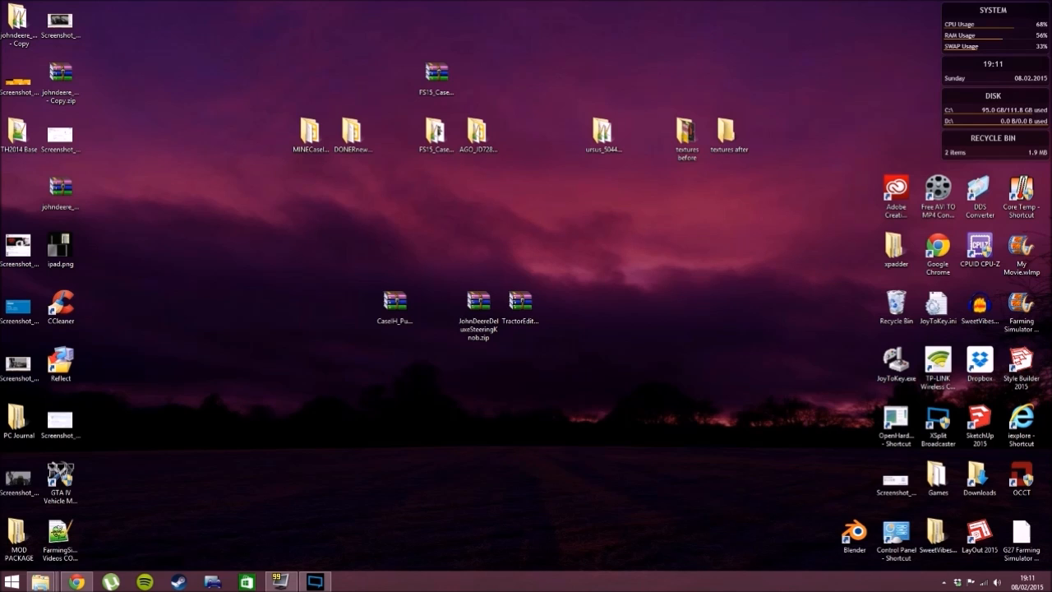
- Look through the sdk folder of the Farming Simulator 2015 installation for the GIANTS Editor installers
{"action": "left_click", "coordinate": [41, 581]}
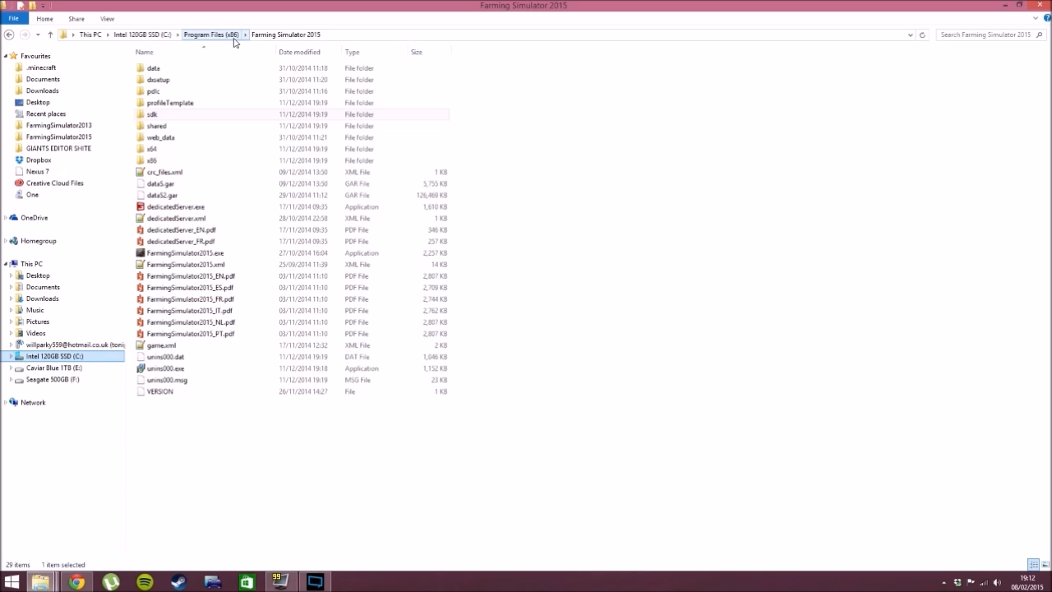
{"action": "double_click", "coordinate": [168, 117]}
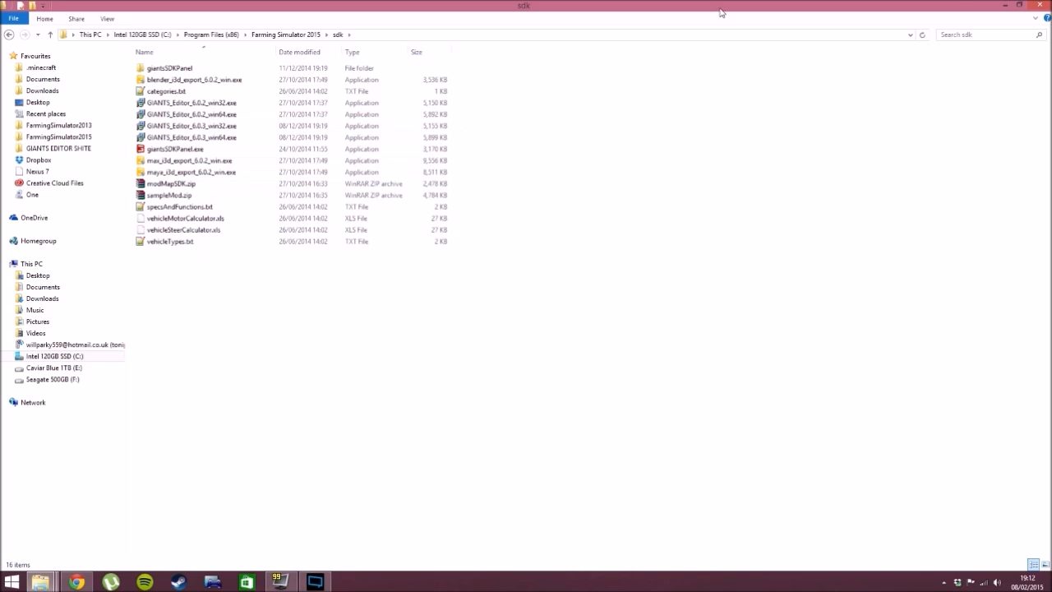
{"action": "left_click", "coordinate": [1005, 5]}
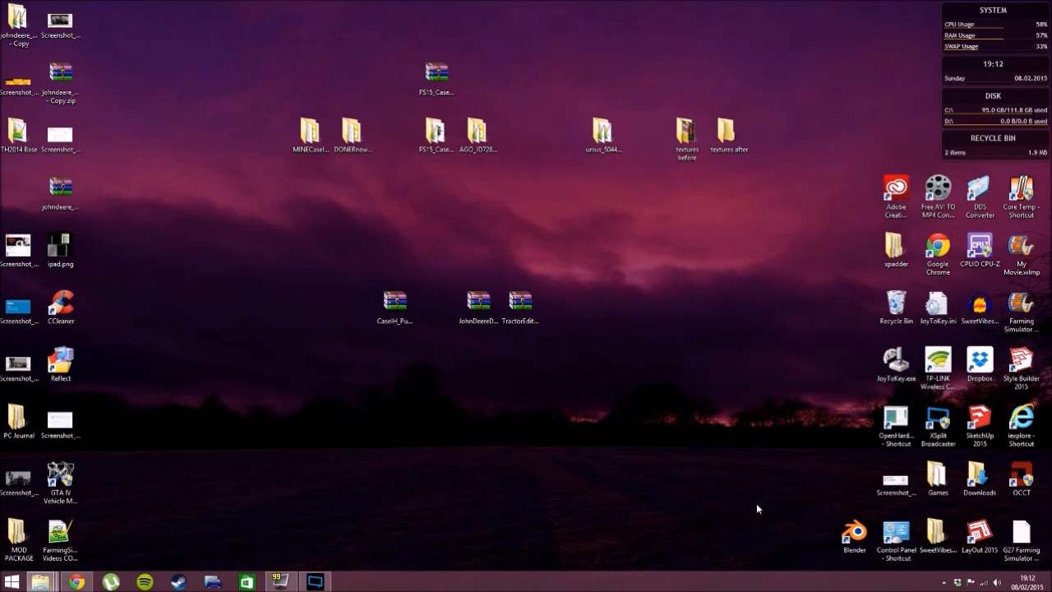
- Extract the CaseIH_Puma_160_QuadTrac archive to its own folder and place that folder directly below the archive
{"action": "left_click", "coordinate": [408, 332]}
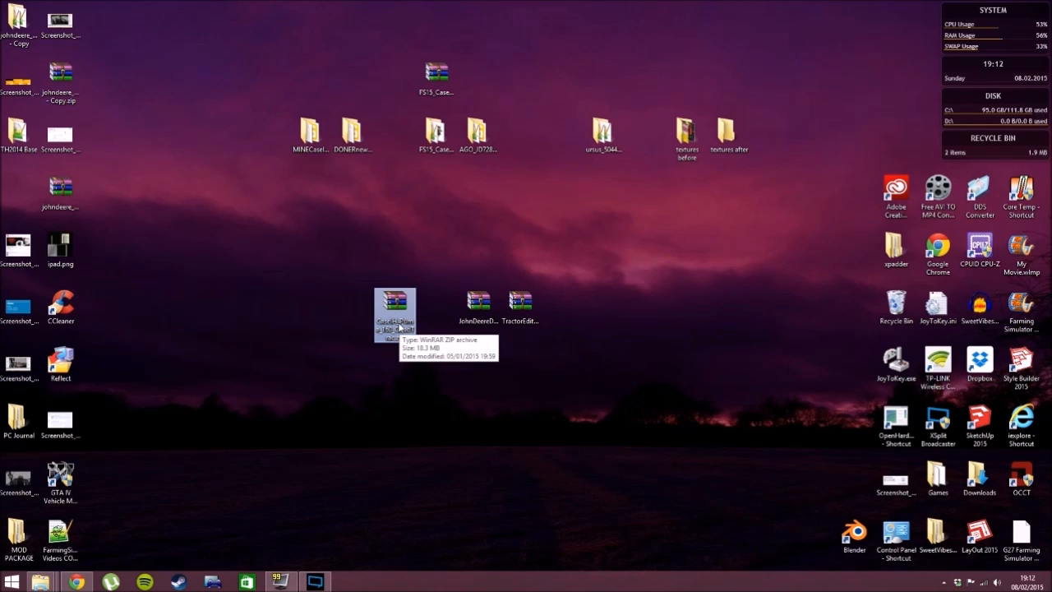
{"action": "left_click", "coordinate": [474, 310]}
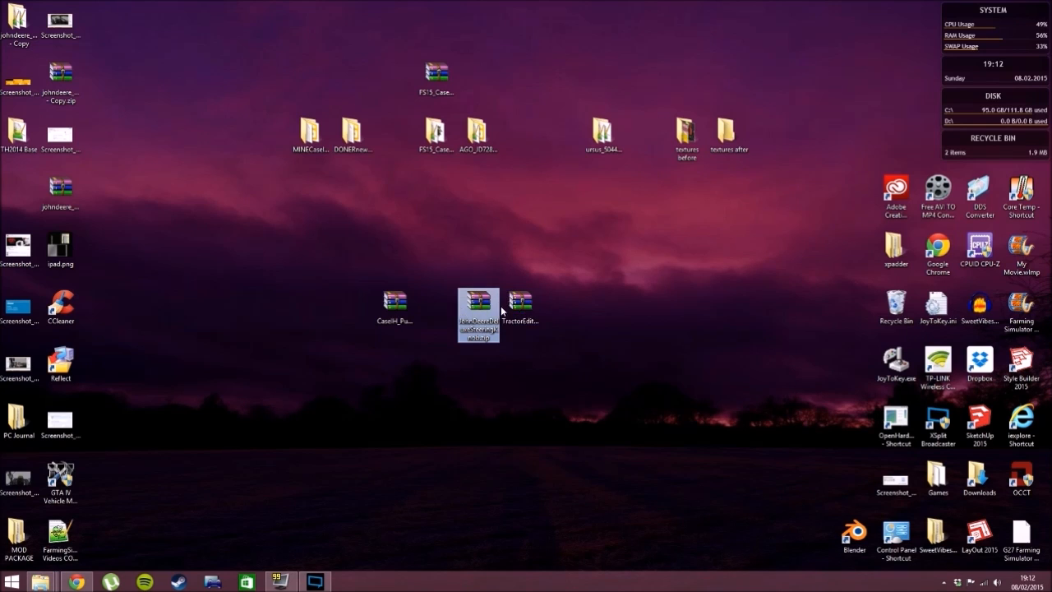
{"action": "left_click", "coordinate": [542, 397]}
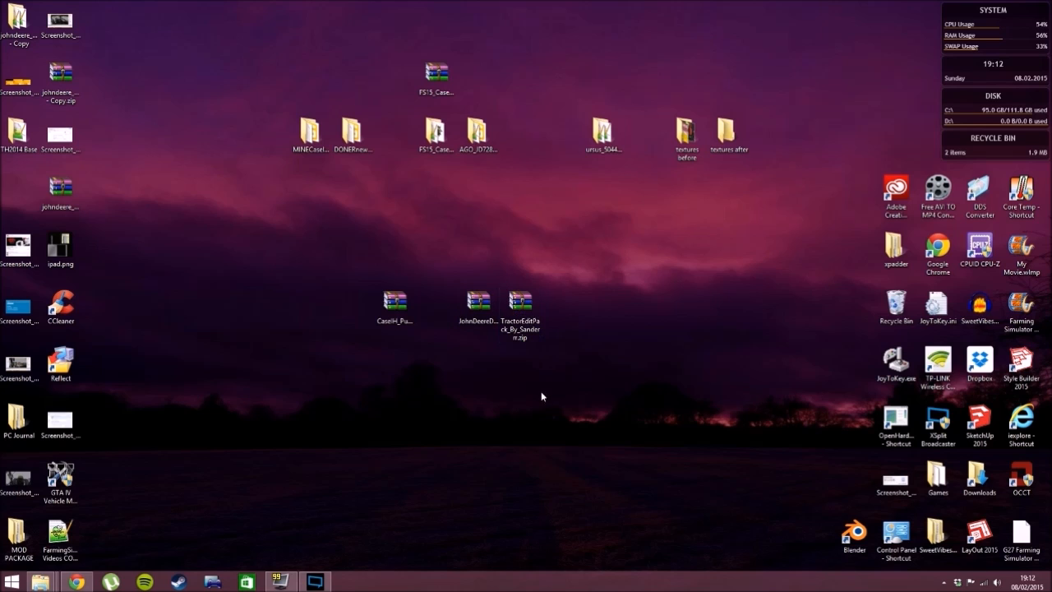
{"action": "left_click", "coordinate": [396, 308]}
{"action": "right_click", "coordinate": [397, 310]}
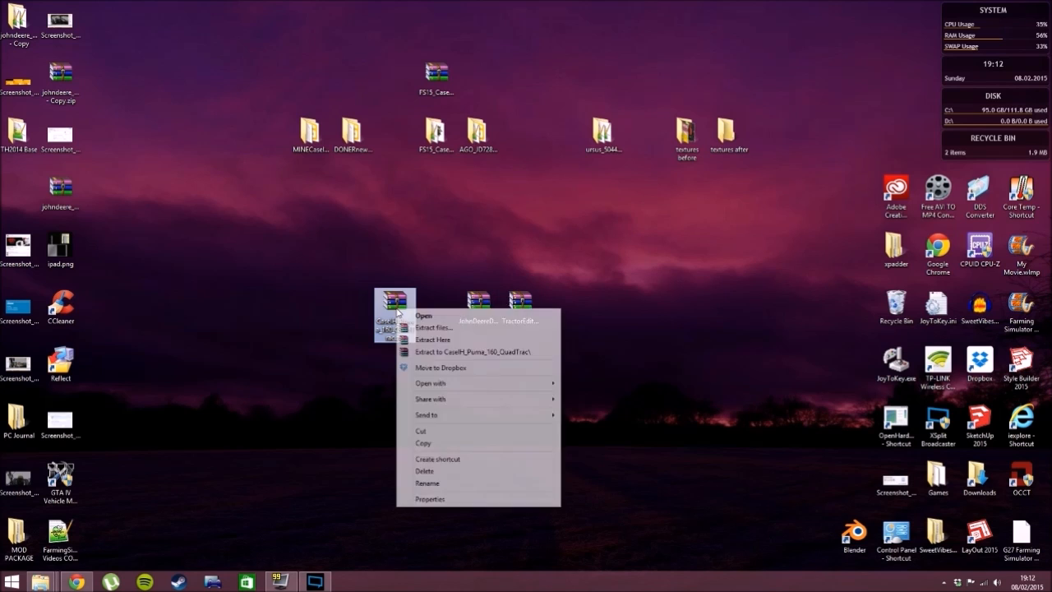
{"action": "left_click", "coordinate": [461, 353]}
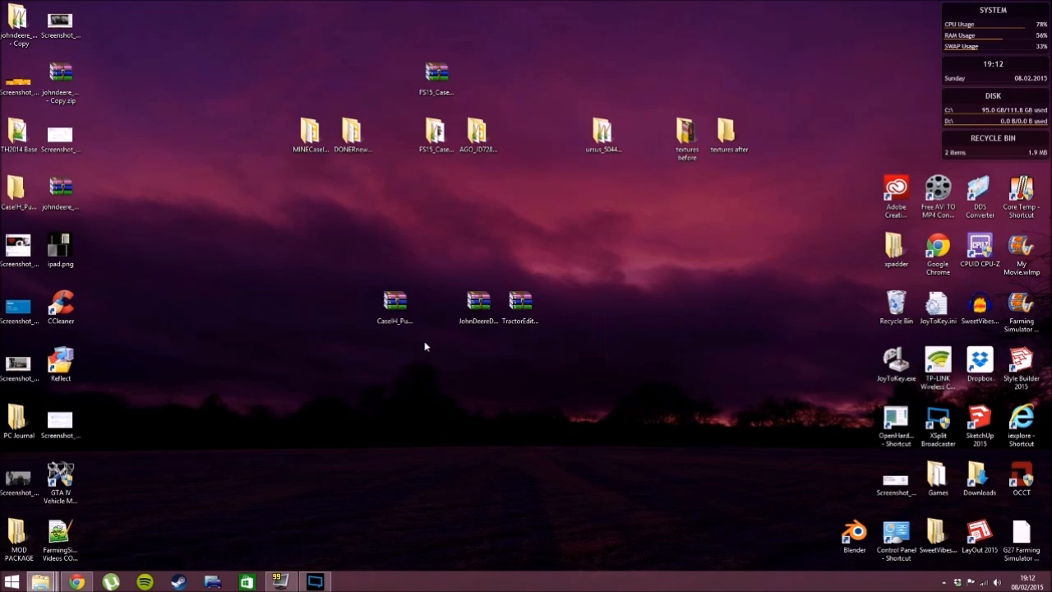
{"action": "left_click_drag", "start_coordinate": [16, 187], "coordinate": [396, 366]}
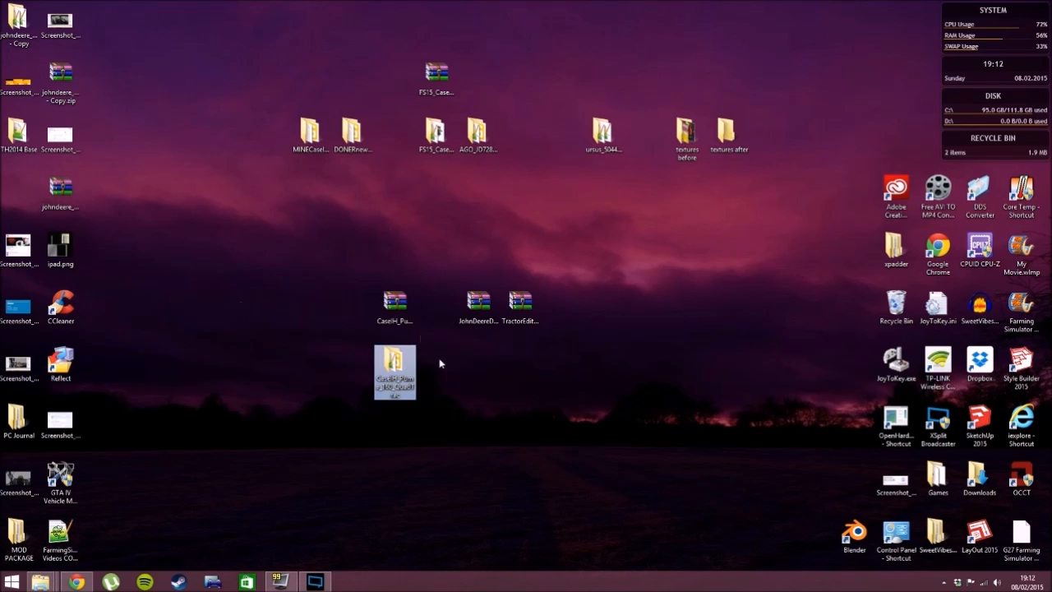
- Extract the JohnDeereDeluxeSteeringKnob archive to its own folder and place that folder directly below the archive
{"action": "left_click", "coordinate": [478, 306]}
{"action": "right_click", "coordinate": [479, 306]}
{"action": "left_click", "coordinate": [545, 355]}
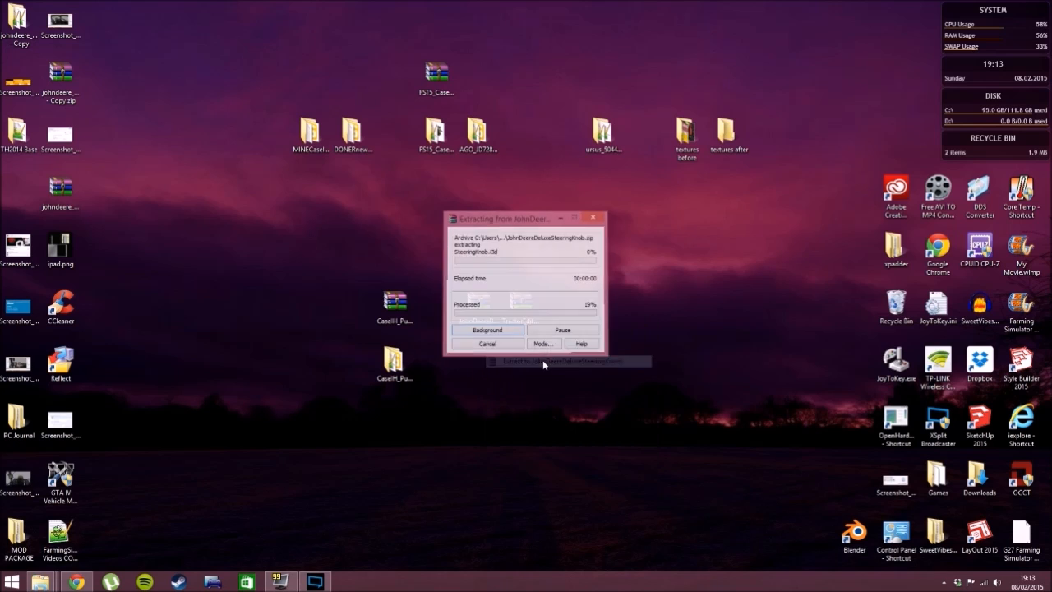
{"action": "left_click_drag", "start_coordinate": [16, 187], "coordinate": [482, 361]}
- Extract the tractor edit pack archive to its own folder and place that folder directly below the archive
{"action": "right_click", "coordinate": [532, 315]}
{"action": "left_click", "coordinate": [607, 359]}
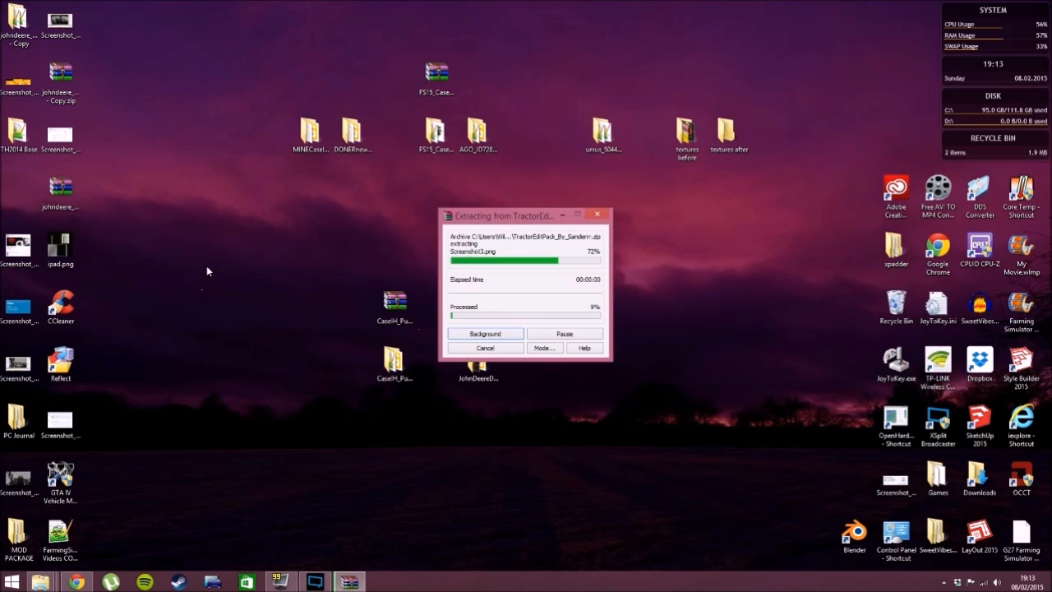
{"action": "left_click_drag", "start_coordinate": [27, 198], "coordinate": [518, 349]}
{"action": "left_click", "coordinate": [452, 346]}
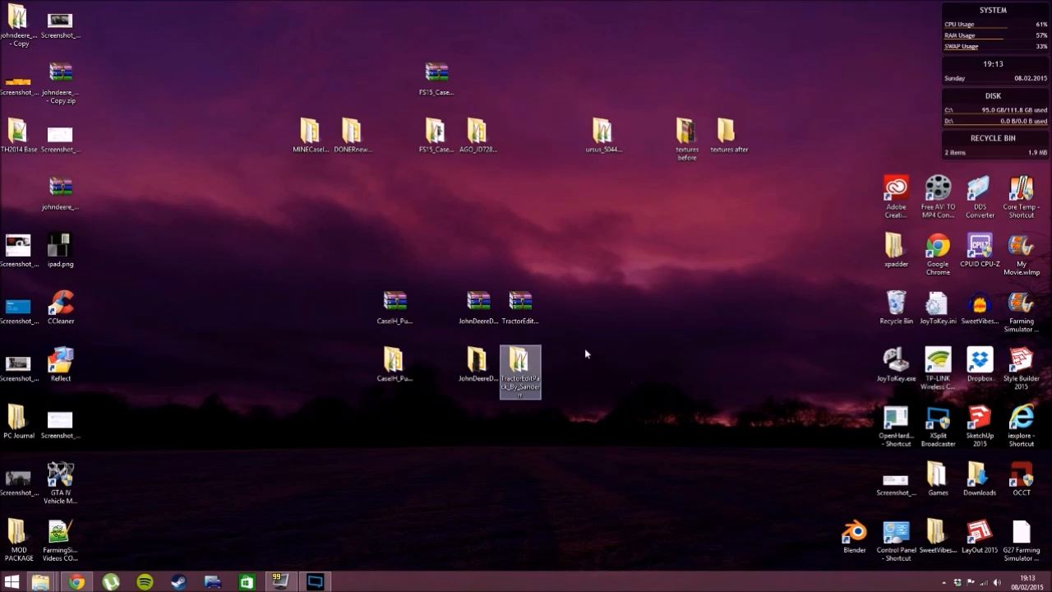
{"action": "left_click_drag", "start_coordinate": [416, 272], "coordinate": [380, 401]}
{"action": "left_click_drag", "start_coordinate": [453, 276], "coordinate": [538, 341]}
{"action": "left_click", "coordinate": [606, 318]}
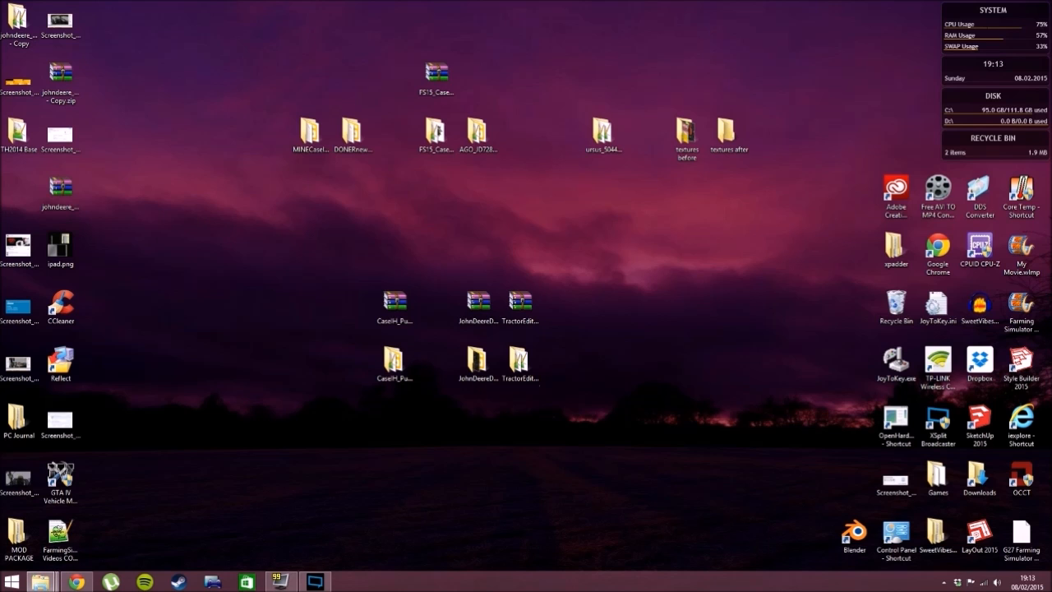
- Open the extracted CaseIH_Puma_160_QuadTrac folder, locate caseIHPuma160.i3d and reduce the window so the desktop folders are accessible
{"action": "left_click_drag", "start_coordinate": [1, 320], "coordinate": [553, 4]}
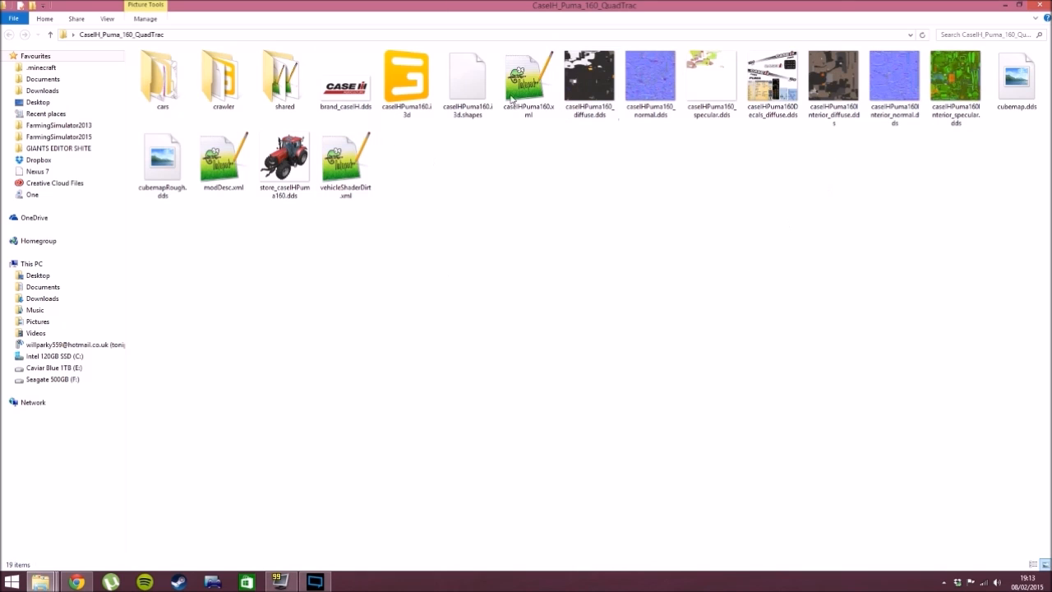
{"action": "left_click_drag", "start_coordinate": [1015, 165], "coordinate": [660, 345]}
{"action": "left_click", "coordinate": [422, 103]}
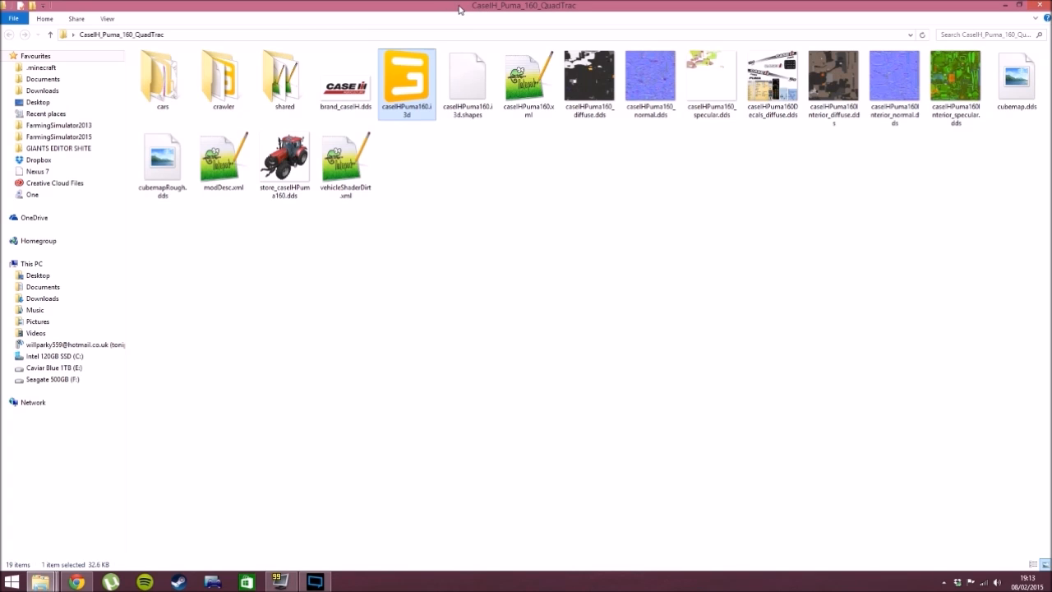
{"action": "left_click_drag", "start_coordinate": [461, 6], "coordinate": [361, 41]}
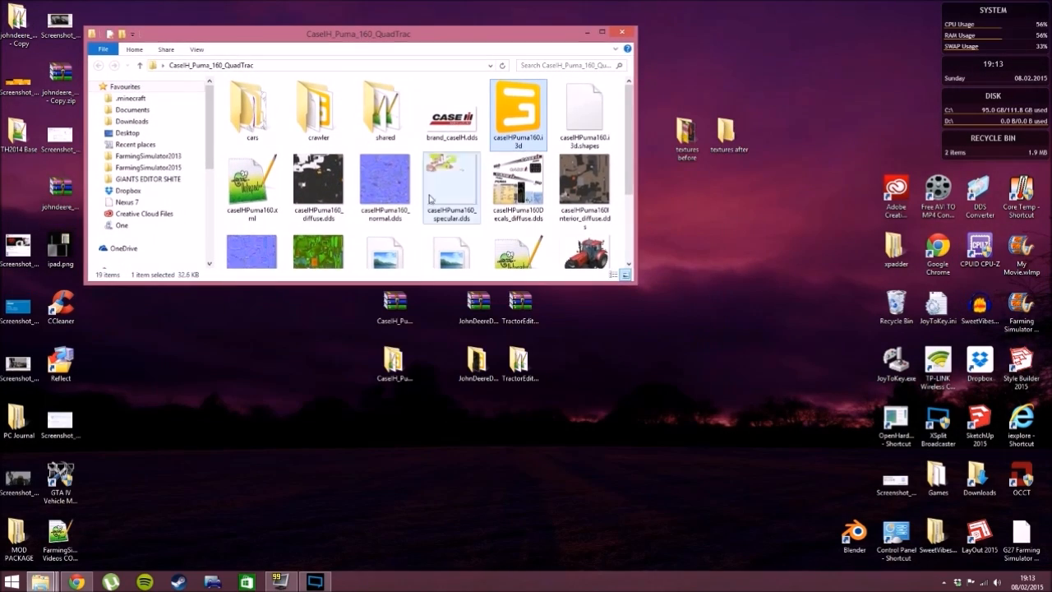
- Check the steering knob folder's contents and copy the JohnDeereDeluxeSteeringKnob and tractor edit pack folders into the CaseIH_Puma_160_QuadTrac folder
{"action": "double_click", "coordinate": [478, 362]}
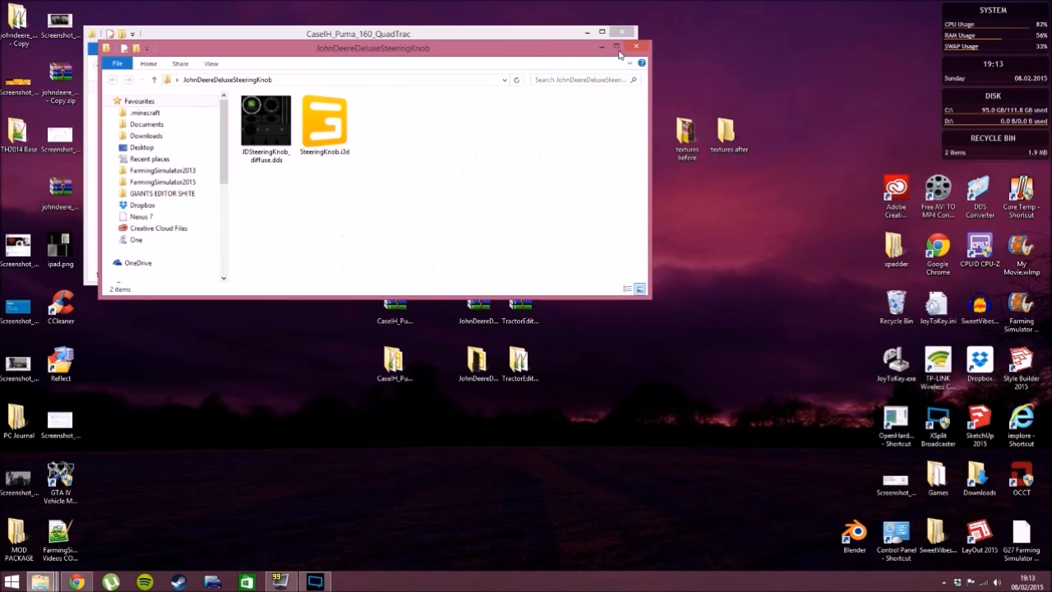
{"action": "left_click", "coordinate": [636, 47]}
{"action": "left_click_drag", "start_coordinate": [538, 397], "coordinate": [456, 360]}
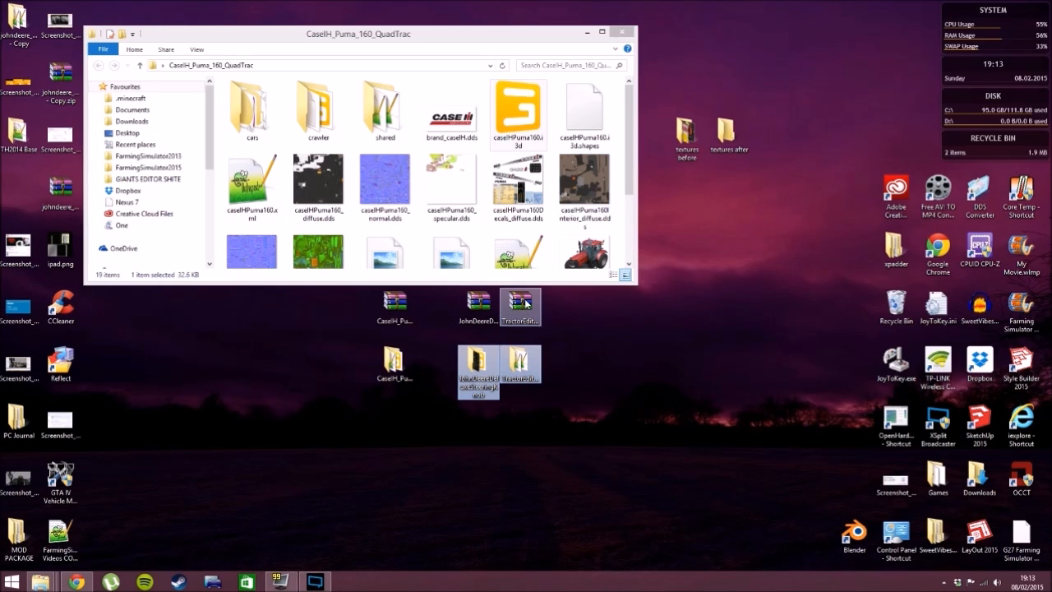
{"action": "left_click_drag", "start_coordinate": [627, 143], "coordinate": [622, 158]}
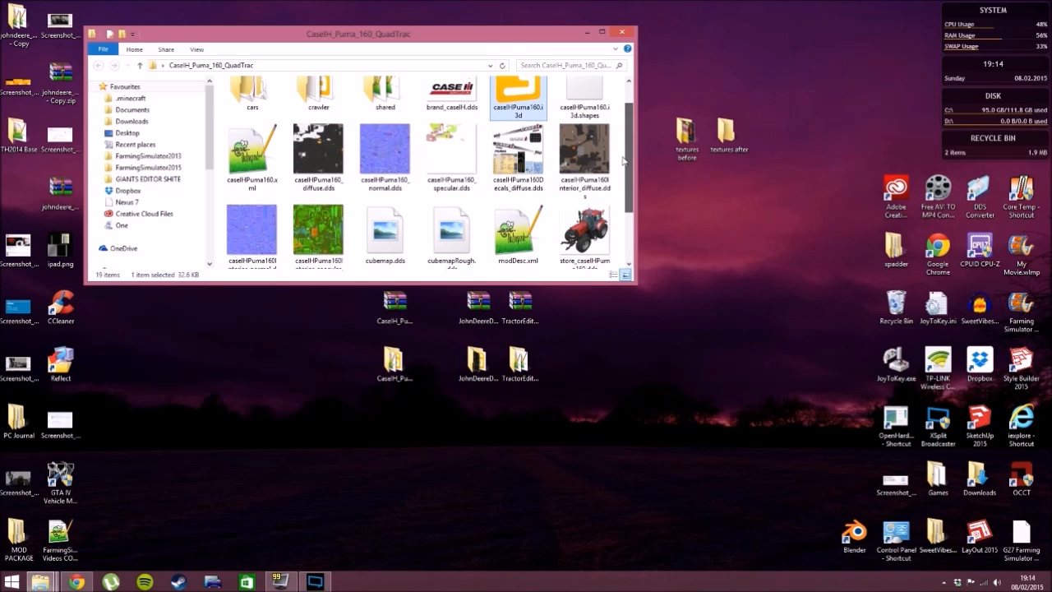
{"action": "double_click", "coordinate": [597, 34]}
{"action": "left_click", "coordinate": [688, 227]}
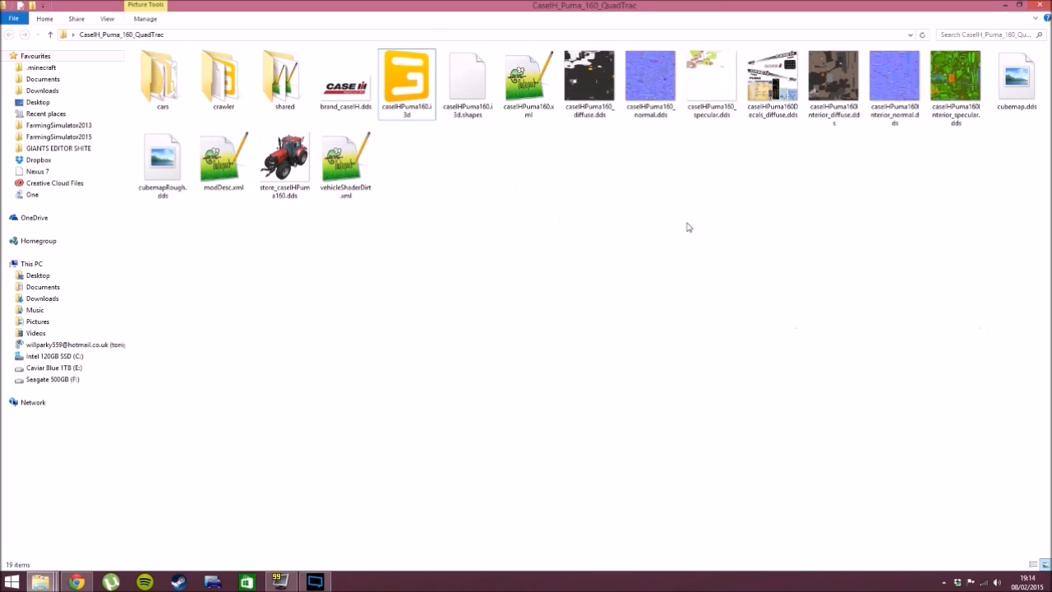
{"action": "key", "text": "ctrl+v"}
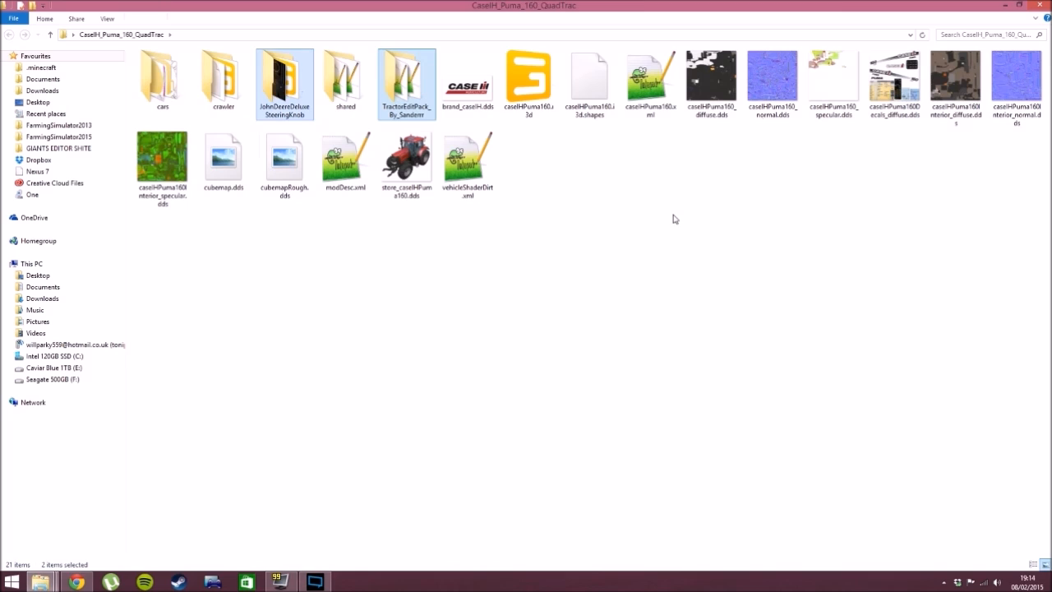
- Open caseIHPuma160.i3d from the tractor mod folder in GIANTS Editor
{"action": "left_click", "coordinate": [596, 200]}
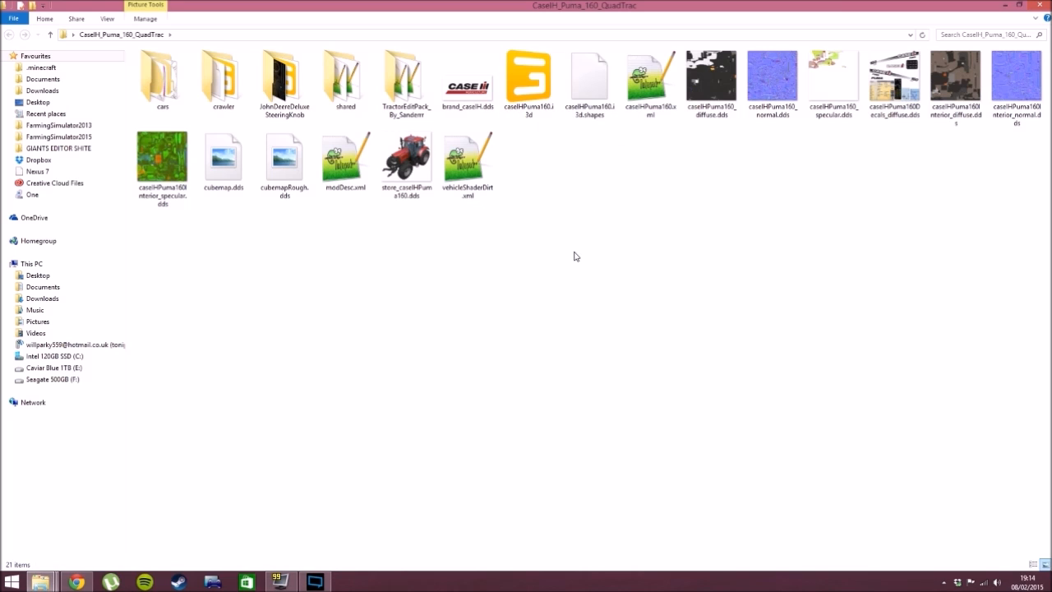
{"action": "left_click", "coordinate": [540, 97]}
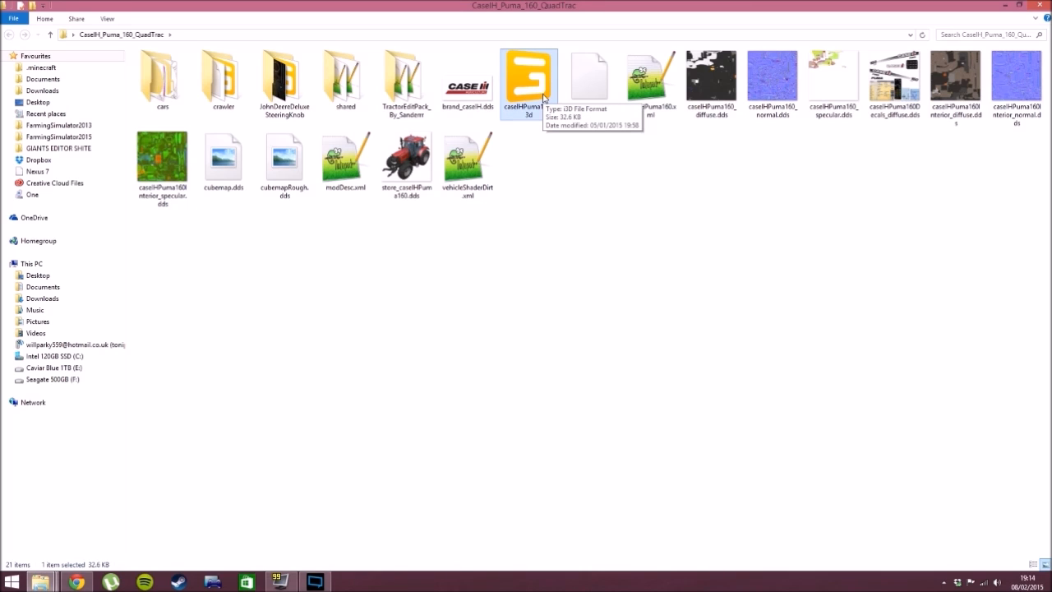
{"action": "double_click", "coordinate": [539, 94]}
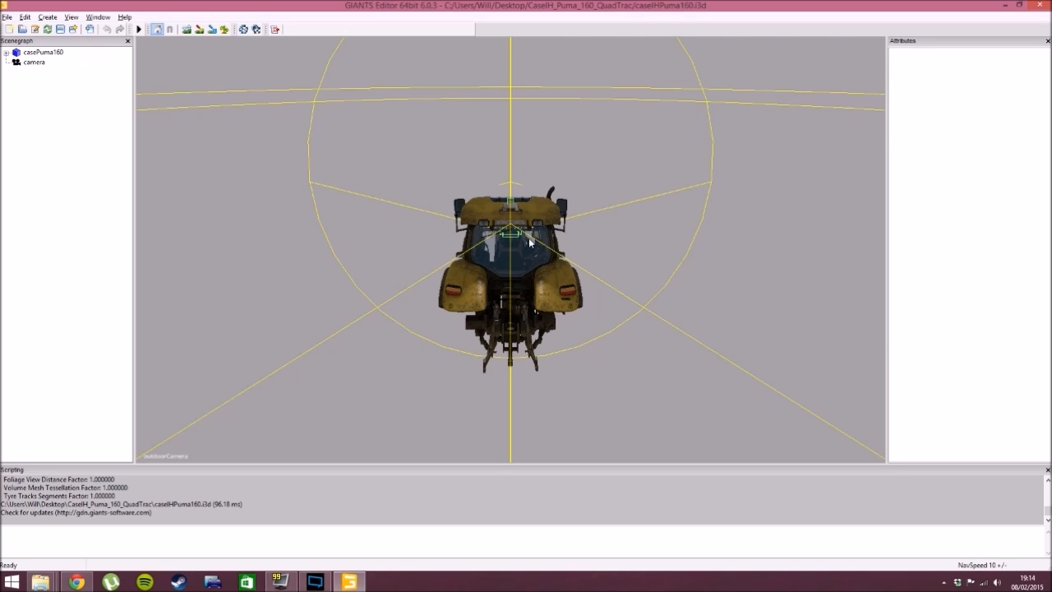
{"action": "mouse_move", "coordinate": [516, 238]}
{"action": "left_mouse_down", "text": "alt"}
{"action": "mouse_move", "coordinate": [563, 233]}
{"action": "mouse_move", "coordinate": [387, 231]}
{"action": "mouse_move", "coordinate": [587, 219]}
{"action": "mouse_move", "coordinate": [383, 225]}
{"action": "mouse_move", "coordinate": [571, 230]}
{"action": "mouse_move", "coordinate": [517, 237]}
{"action": "left_mouse_up", "text": "alt"}
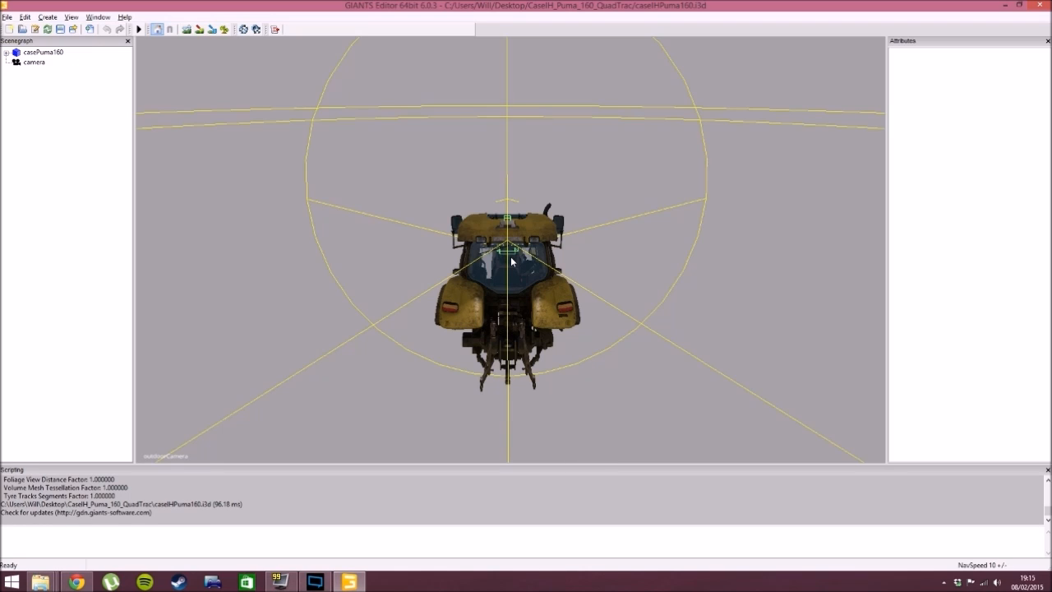
{"action": "scroll", "coordinate": [510, 262], "scroll_direction": "up", "scroll_amount": 5}
{"action": "scroll", "coordinate": [513, 279], "scroll_direction": "down", "scroll_amount": 7}
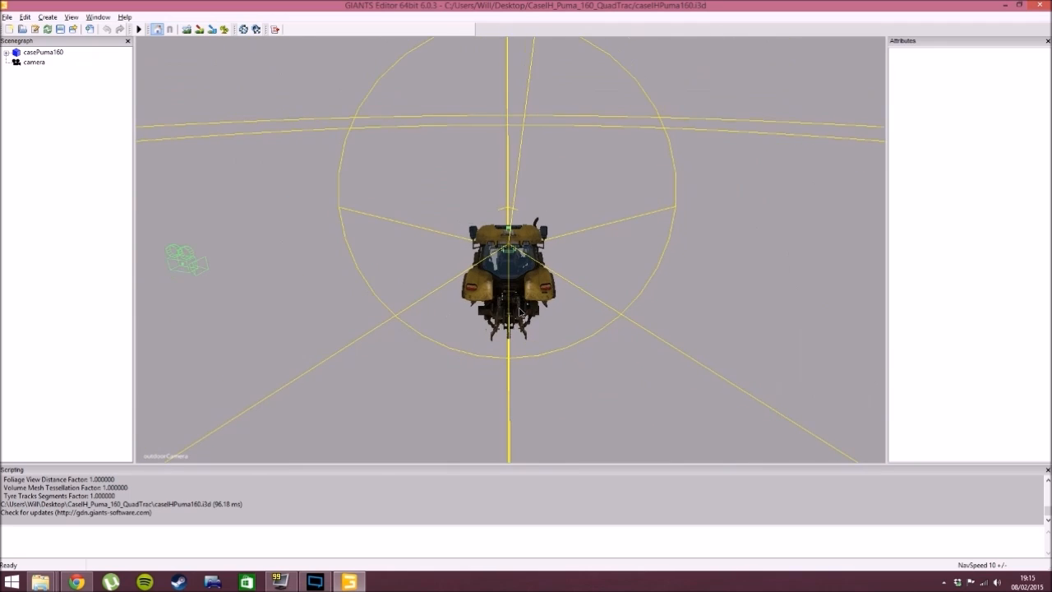
{"action": "scroll", "coordinate": [520, 310], "scroll_direction": "up", "scroll_amount": 5}
{"action": "scroll", "coordinate": [520, 311], "scroll_direction": "down", "scroll_amount": 3}
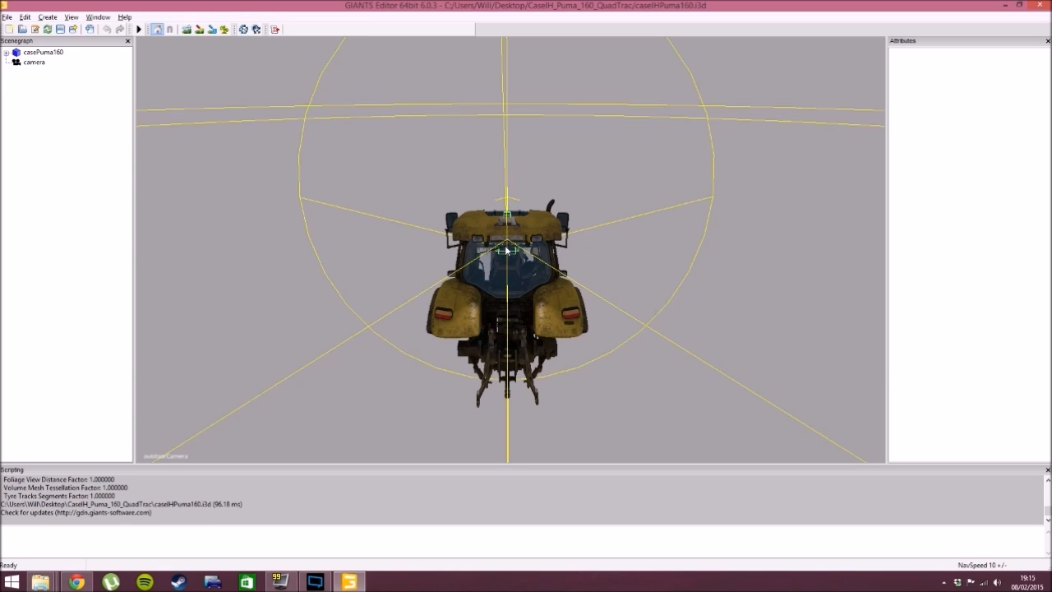
- Inspect the tractor model from several angles and bring the steering wheel inside the cab into close view
{"action": "right_click_drag", "start_coordinate": [487, 251], "coordinate": [649, 300]}
{"action": "left_click_drag", "start_coordinate": [648, 300], "coordinate": [465, 310], "text": "alt"}
{"action": "scroll", "coordinate": [645, 287], "scroll_direction": "up", "scroll_amount": 4}
{"action": "scroll", "coordinate": [509, 298], "scroll_direction": "down", "scroll_amount": 4}
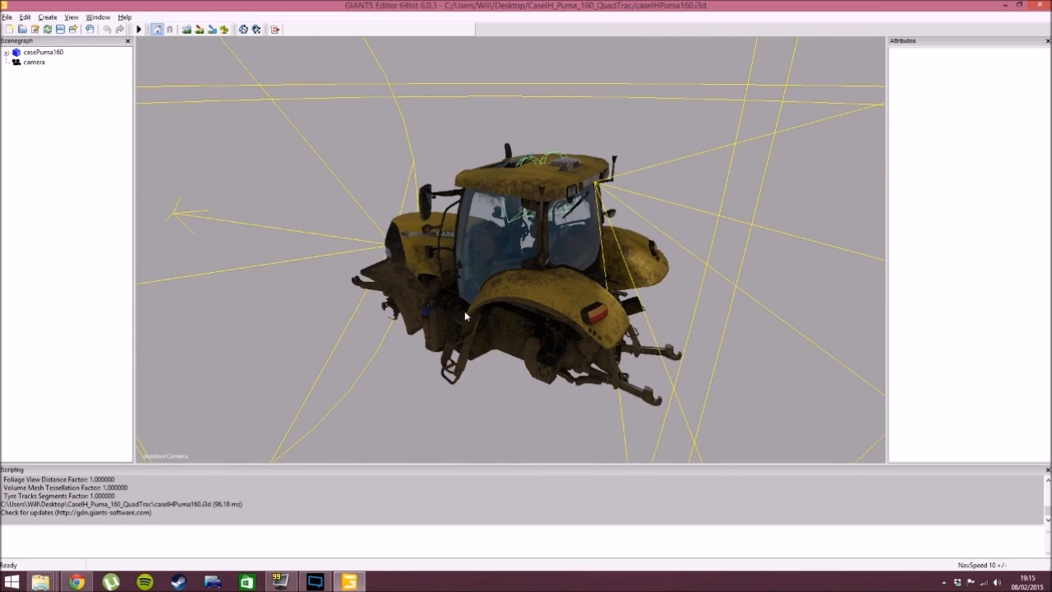
{"action": "scroll", "coordinate": [528, 291], "scroll_direction": "up", "scroll_amount": 6}
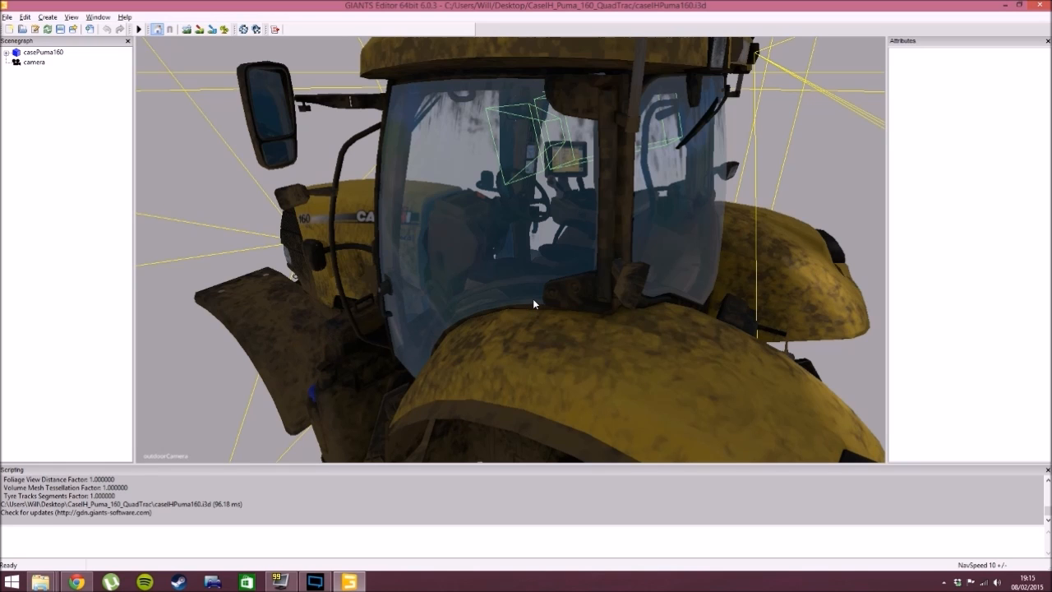
{"action": "left_click_drag", "start_coordinate": [533, 300], "coordinate": [422, 334], "text": "alt"}
{"action": "scroll", "coordinate": [547, 281], "scroll_direction": "up", "scroll_amount": 7}
{"action": "scroll", "coordinate": [423, 333], "scroll_direction": "up", "scroll_amount": 10}
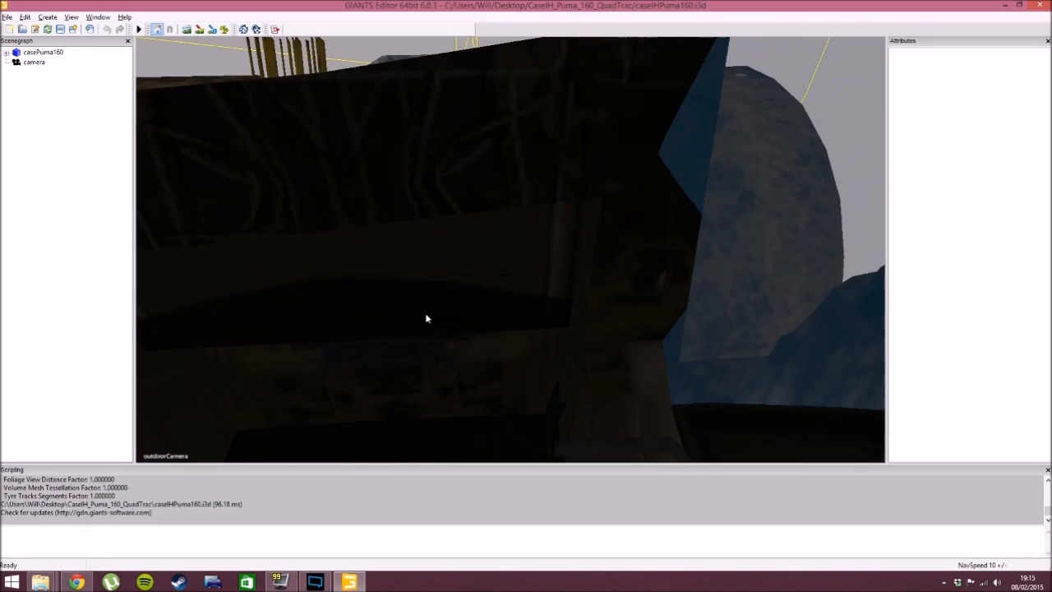
{"action": "scroll", "coordinate": [430, 328], "scroll_direction": "down", "scroll_amount": 7}
{"action": "left_click_drag", "start_coordinate": [434, 312], "coordinate": [426, 290], "text": "alt"}
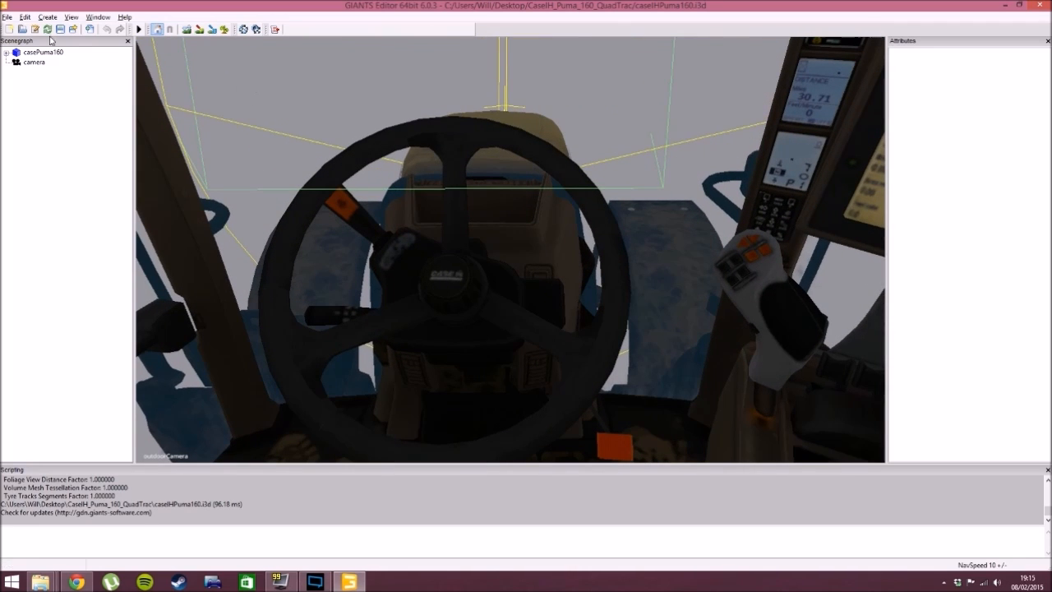
- Start a file import and browse to the CaseIH_Puma_160_QuadTrac folder on the desktop
{"action": "left_click", "coordinate": [7, 17]}
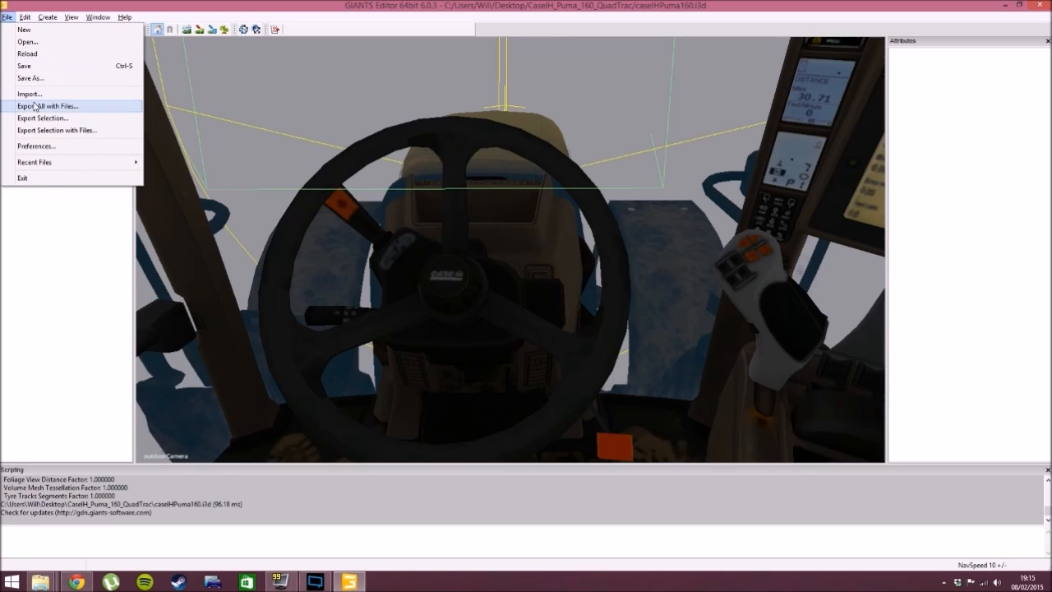
{"action": "left_click", "coordinate": [44, 99]}
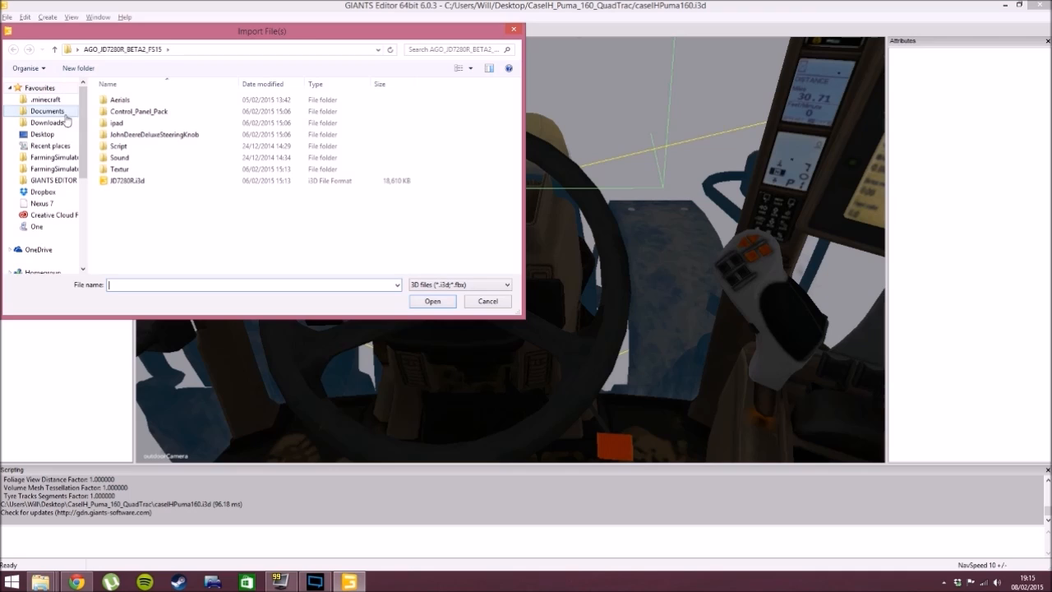
{"action": "left_click", "coordinate": [47, 135]}
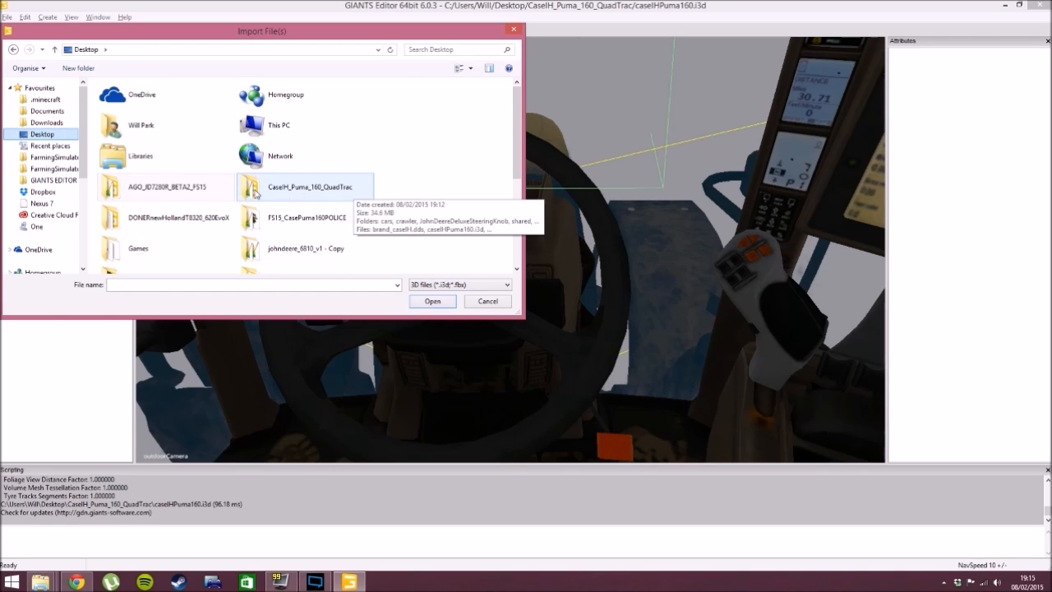
{"action": "scroll", "coordinate": [403, 164], "scroll_direction": "down", "scroll_amount": 3}
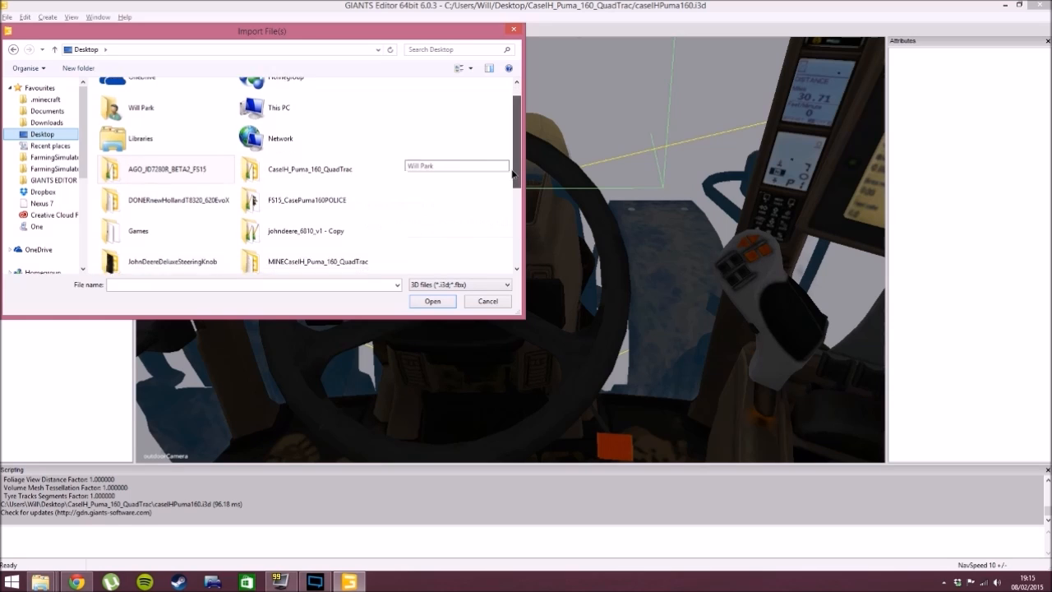
{"action": "scroll", "coordinate": [403, 164], "scroll_direction": "up", "scroll_amount": 3}
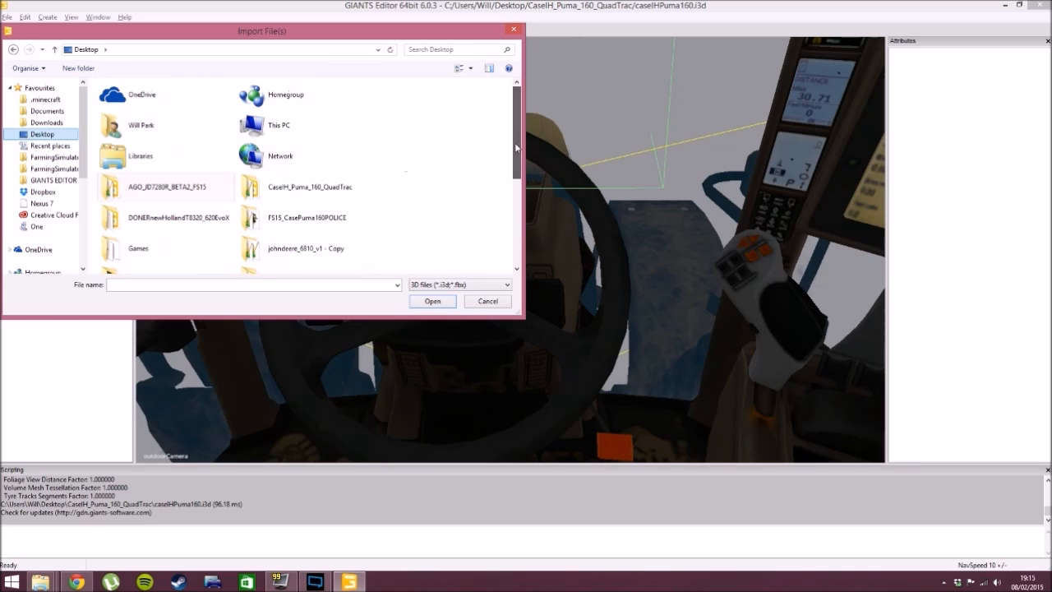
{"action": "double_click", "coordinate": [297, 194]}
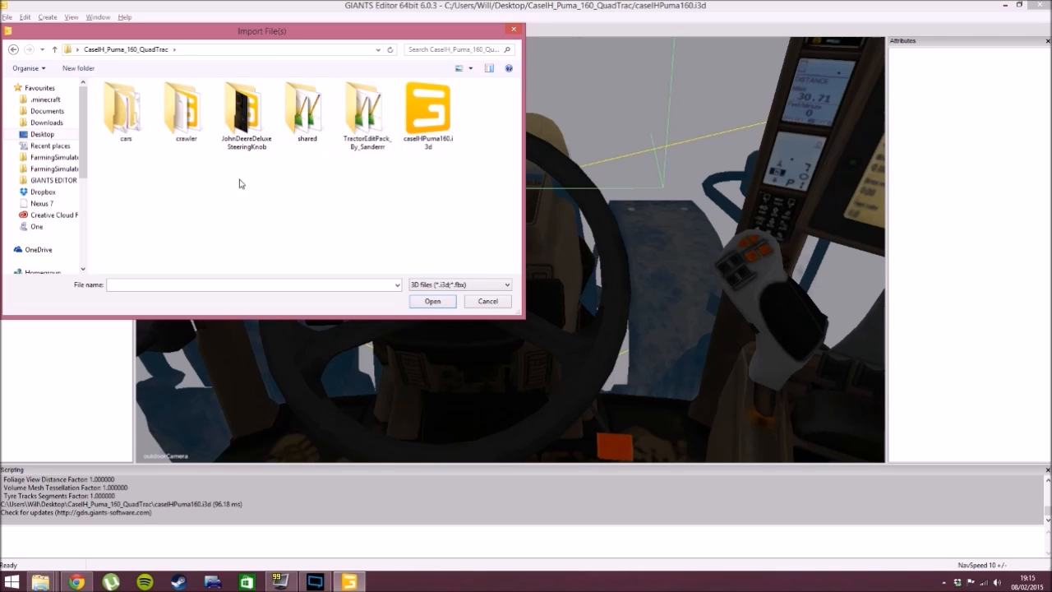
- Import SteeringKnob.i3d from the JohnDeereDeluxeSteeringKnob folder into the scene
{"action": "left_click", "coordinate": [40, 581]}
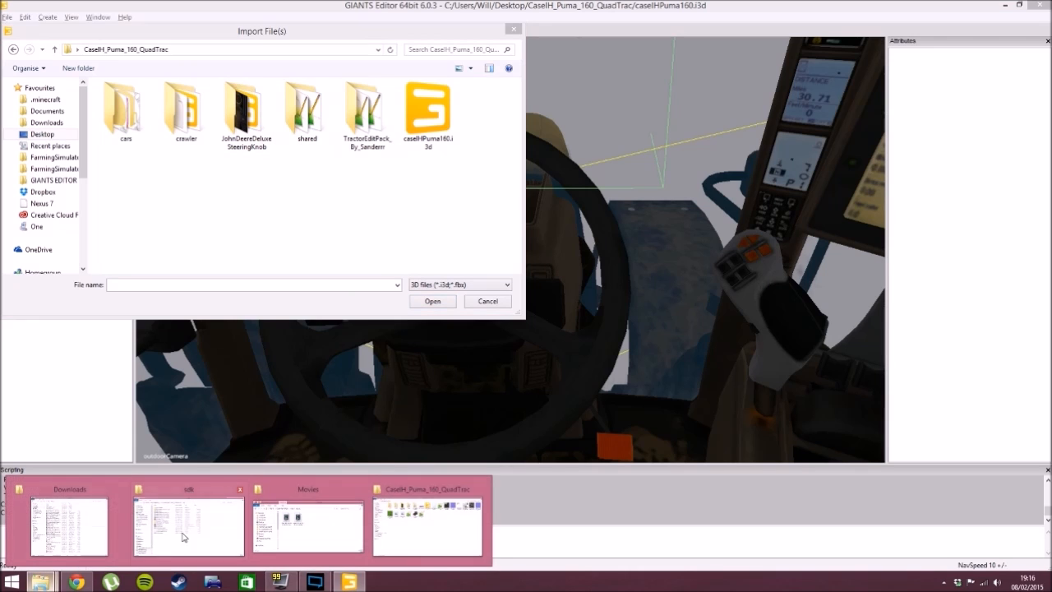
{"action": "left_click", "coordinate": [415, 526]}
{"action": "left_click", "coordinate": [349, 581]}
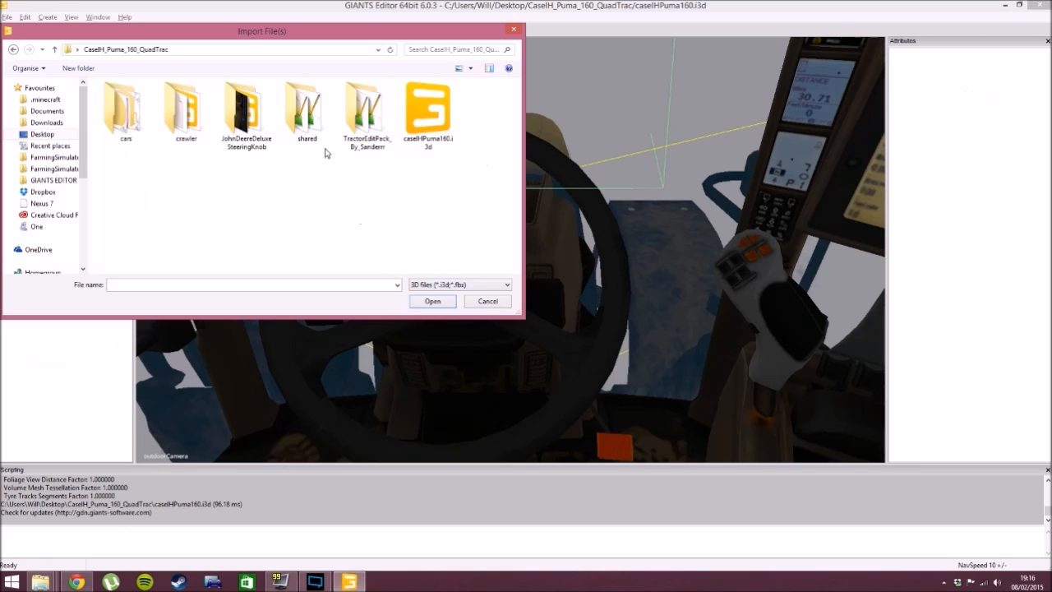
{"action": "left_click", "coordinate": [254, 138]}
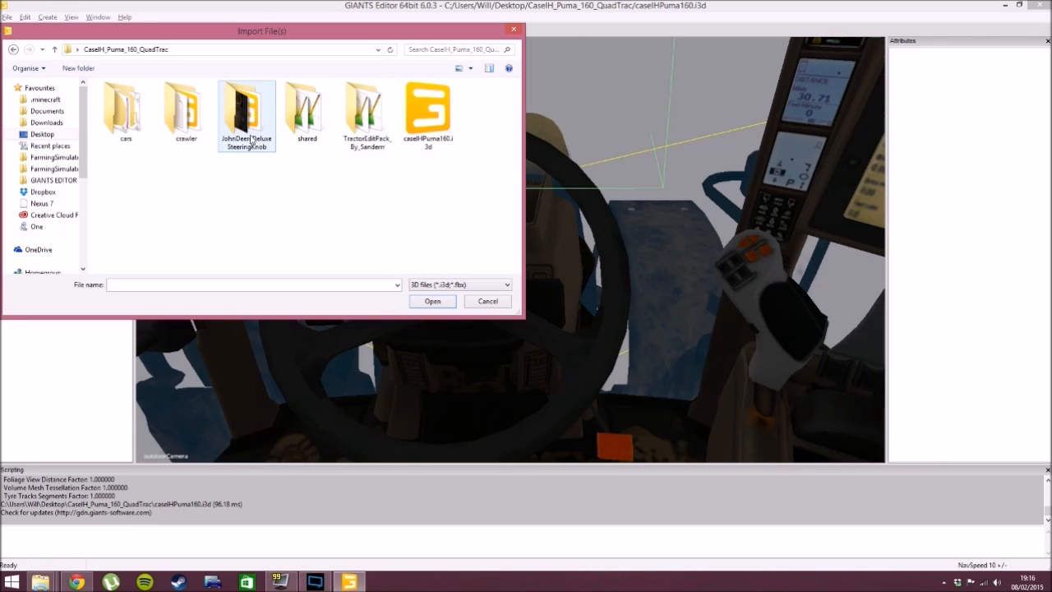
{"action": "double_click", "coordinate": [257, 119]}
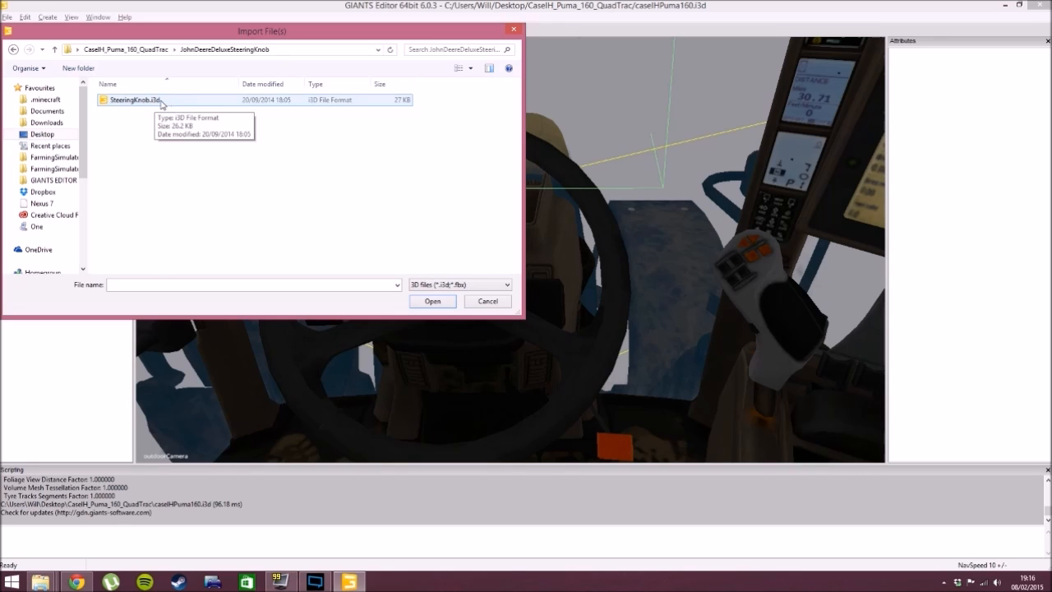
{"action": "left_click", "coordinate": [168, 102]}
{"action": "left_click", "coordinate": [424, 303]}
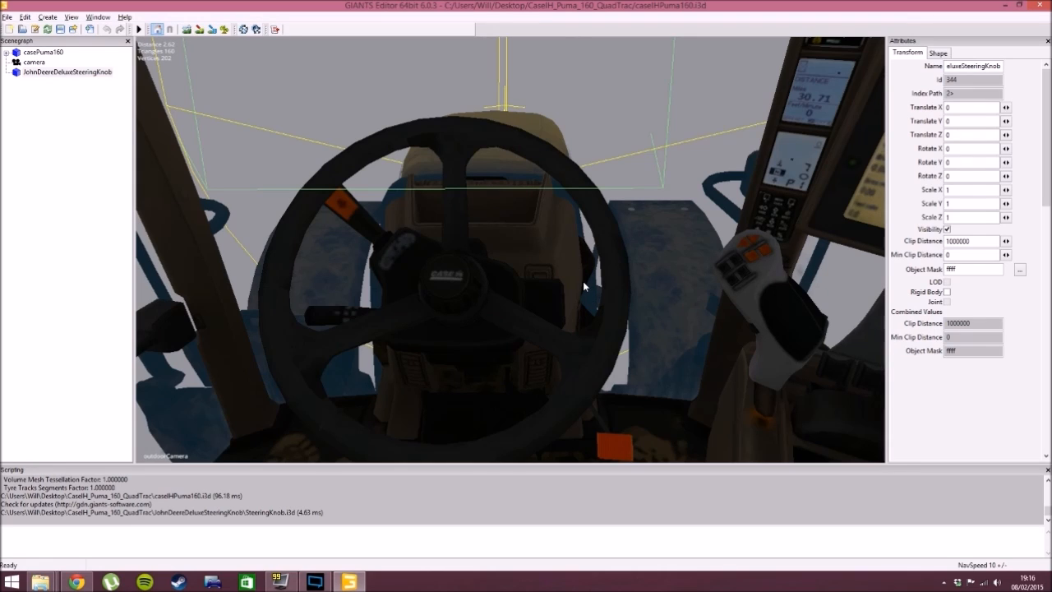
- Cut the imported JohnDeereDeluxeSteeringKnob object from the scene root and paste it inside the casePuma160 group
{"action": "left_click", "coordinate": [49, 80]}
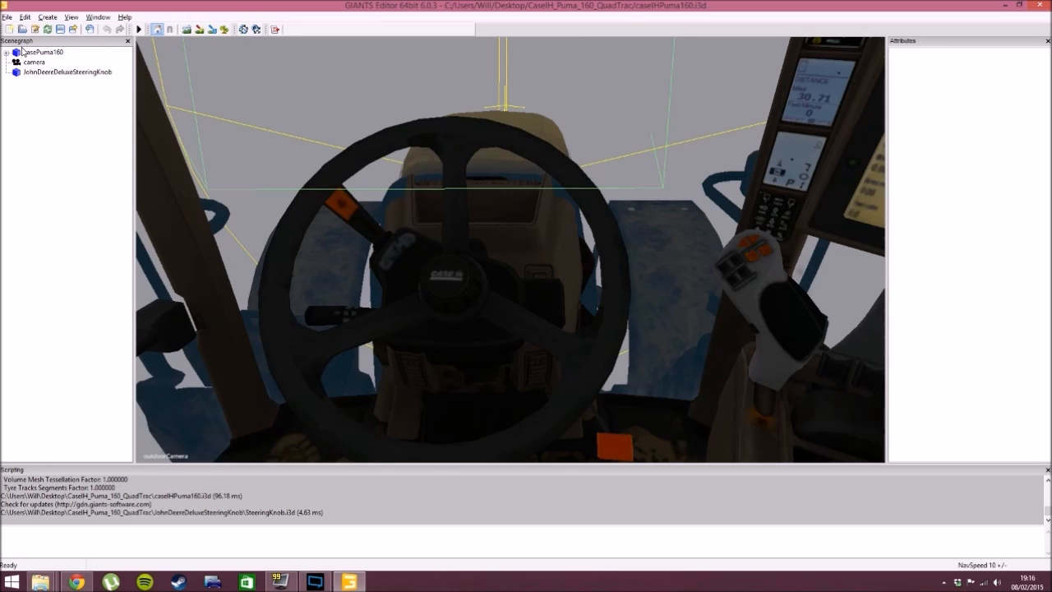
{"action": "left_click", "coordinate": [65, 72]}
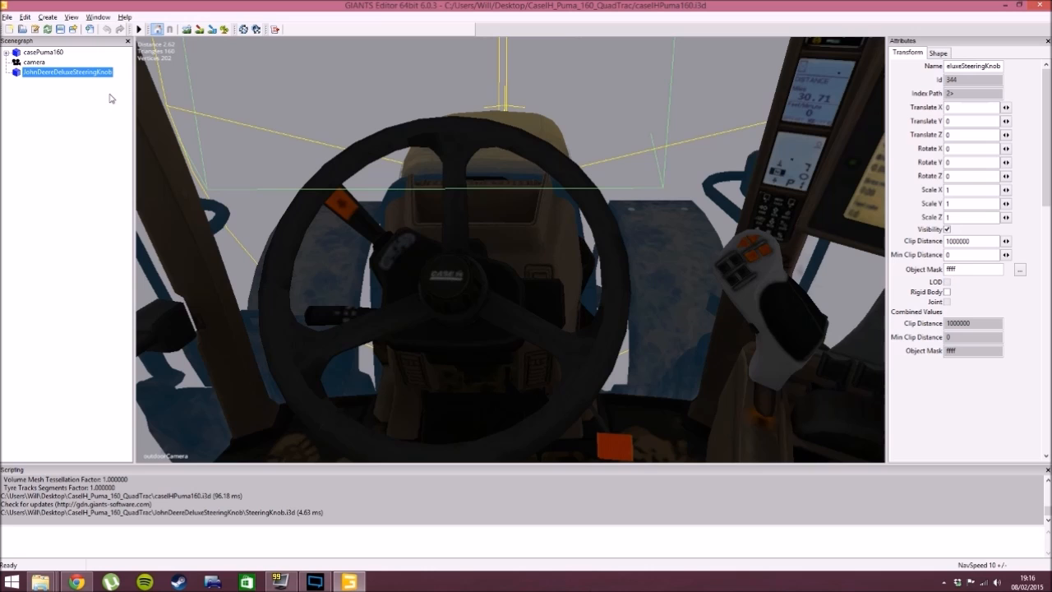
{"action": "key", "text": "Delete"}
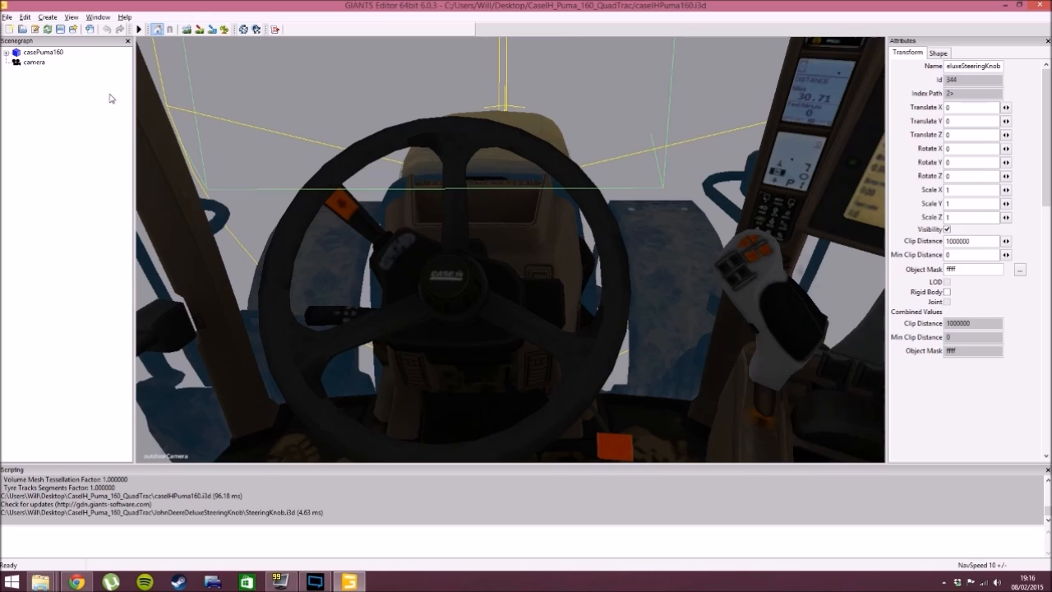
{"action": "left_click", "coordinate": [51, 56]}
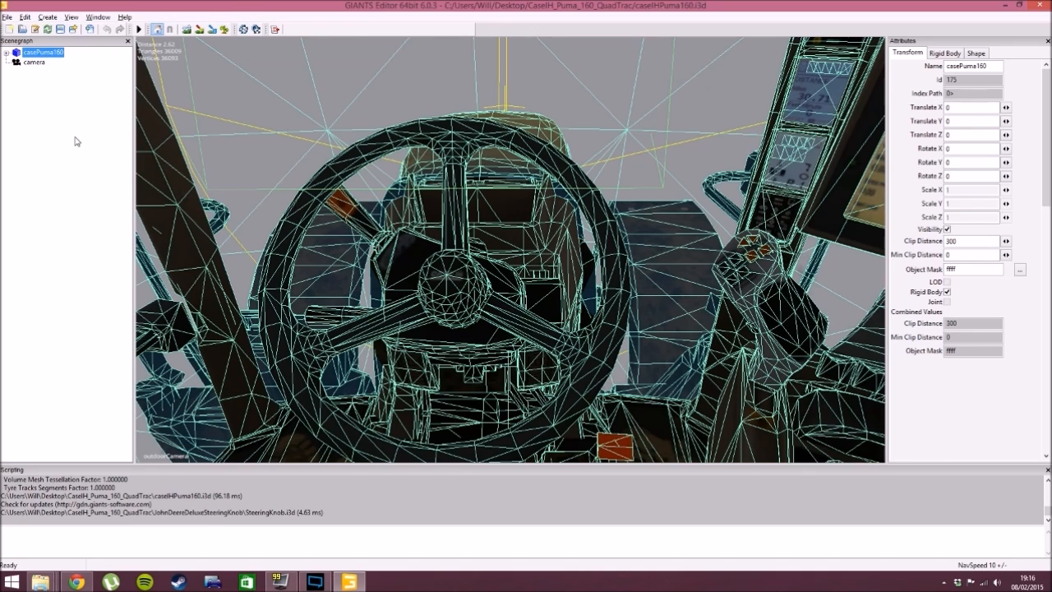
{"action": "key", "text": "ctrl+z"}
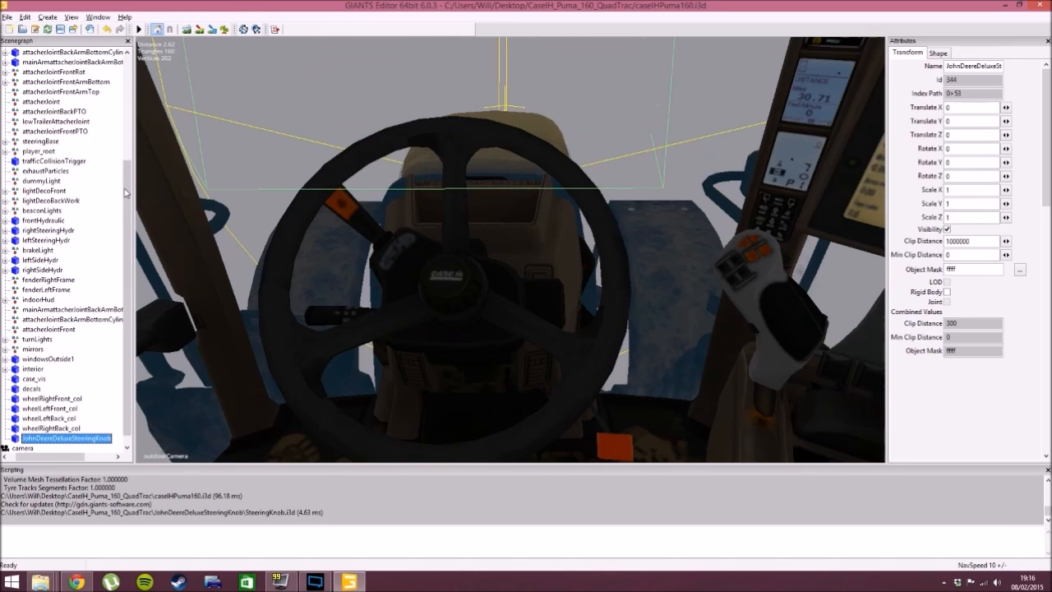
{"action": "left_click_drag", "start_coordinate": [126, 194], "coordinate": [127, 222]}
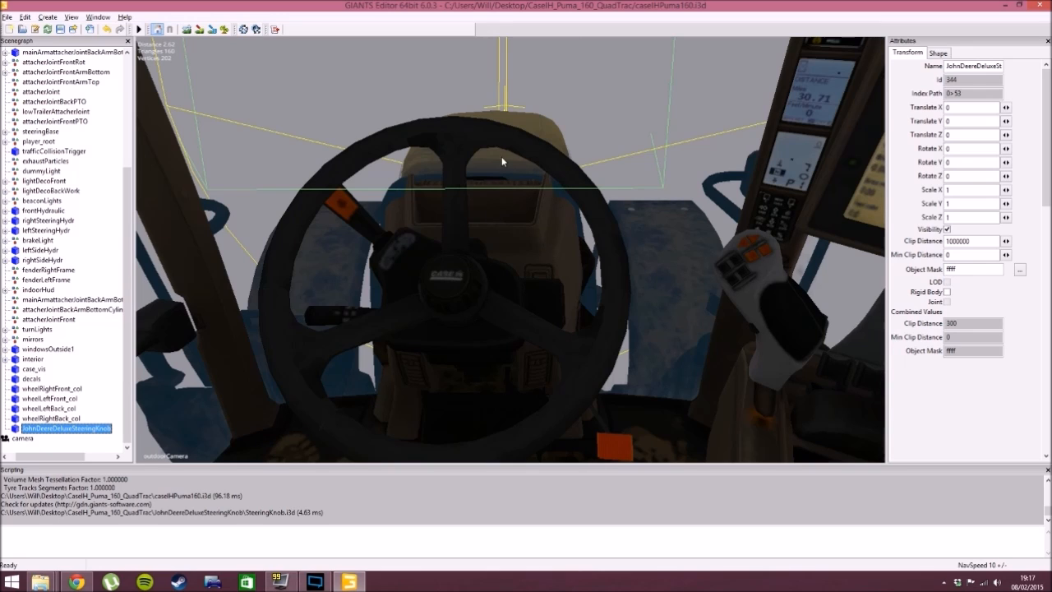
- Place the steering knob interactively by the steering wheel's upper rim, at about X -0.161, Y 2.413, Z -0.531
{"action": "key", "text": "ctrl+b"}
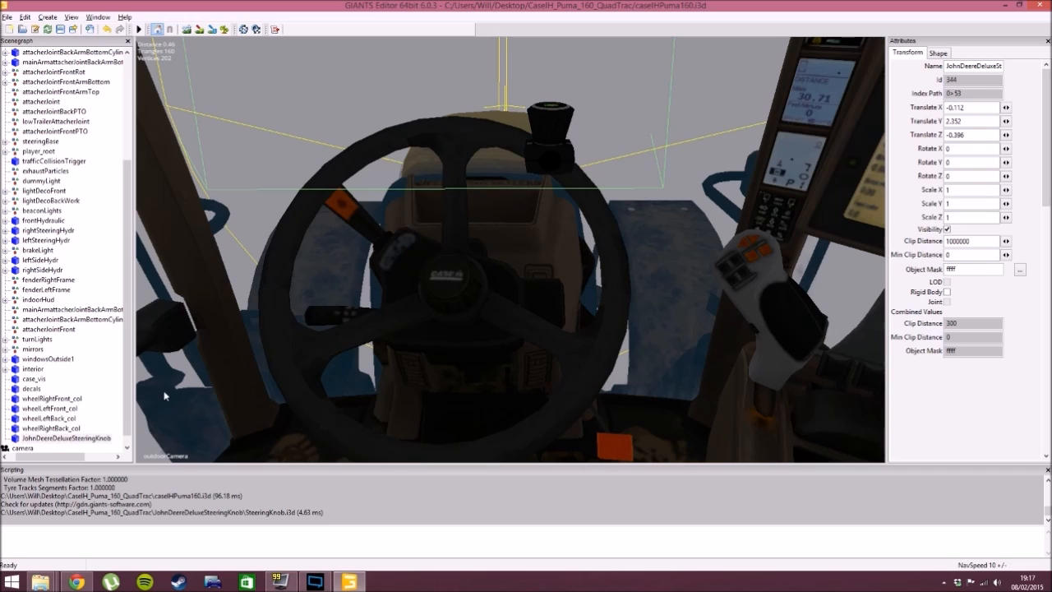
{"action": "left_click_drag", "start_coordinate": [322, 345], "coordinate": [201, 341], "text": "alt"}
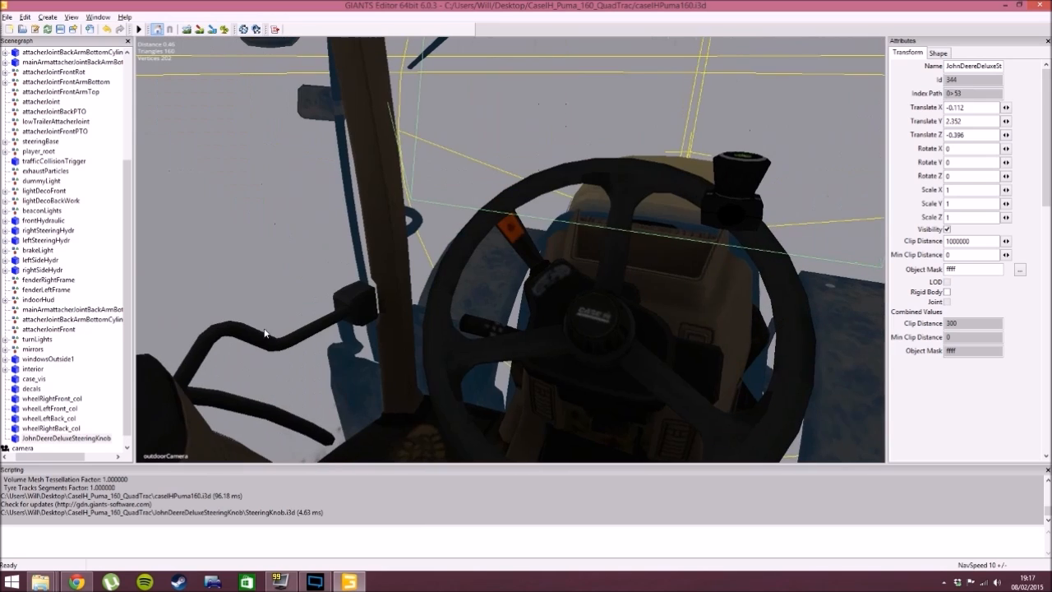
{"action": "middle_click_drag", "start_coordinate": [201, 340], "coordinate": [261, 333], "text": "alt"}
{"action": "left_click_drag", "start_coordinate": [263, 333], "coordinate": [349, 353], "text": "alt"}
{"action": "scroll", "coordinate": [297, 343], "scroll_direction": "up", "scroll_amount": 4}
{"action": "scroll", "coordinate": [275, 332], "scroll_direction": "down", "scroll_amount": 4}
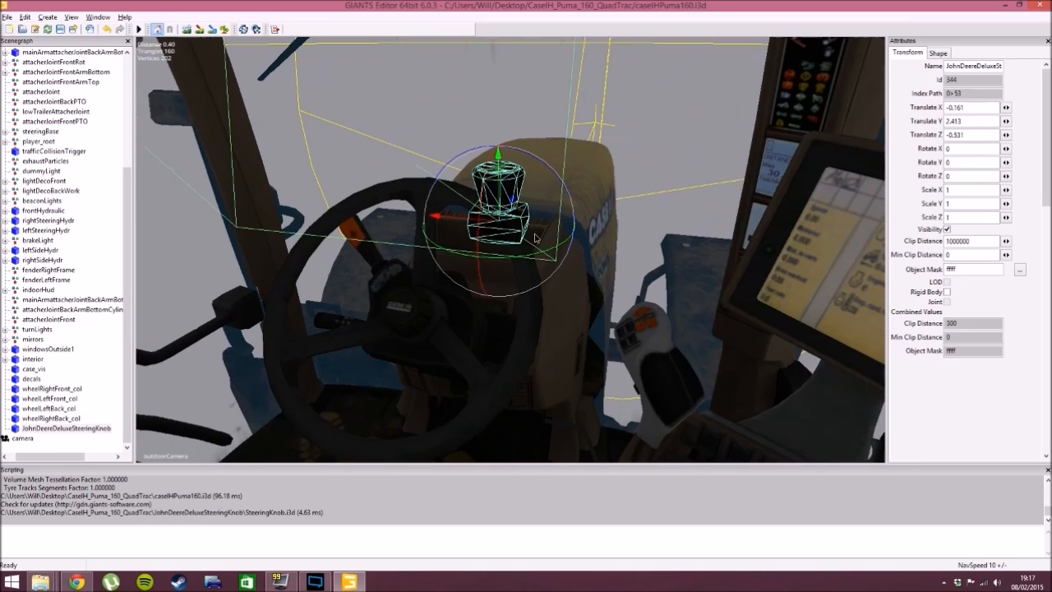
{"action": "left_click_drag", "start_coordinate": [536, 236], "coordinate": [546, 241], "text": "alt"}
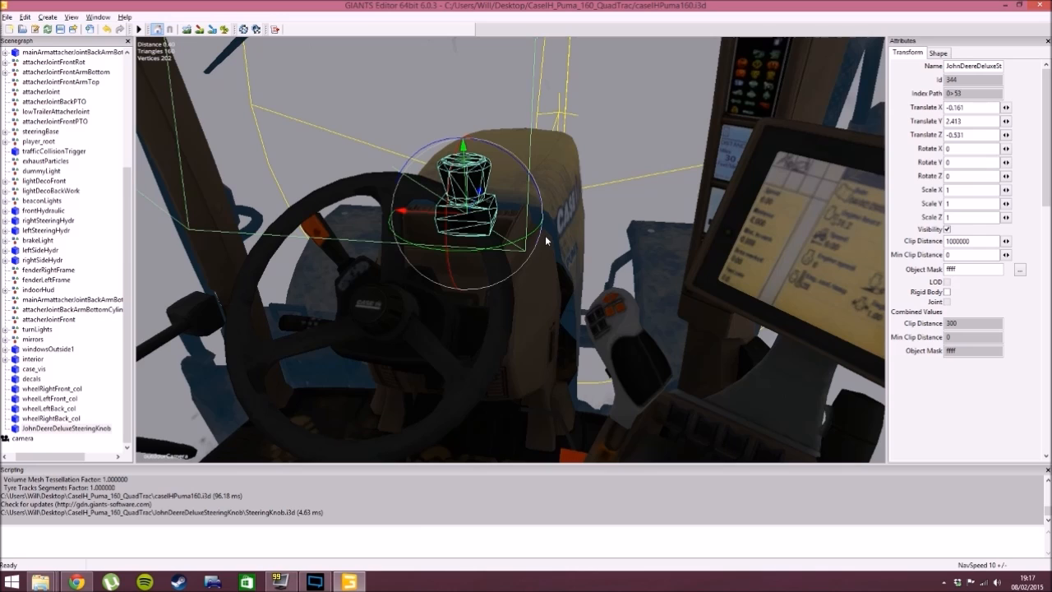
- Nudge the steering knob sideways and slightly down to about X -0.17, Y 2.411
{"action": "left_click", "coordinate": [66, 429]}
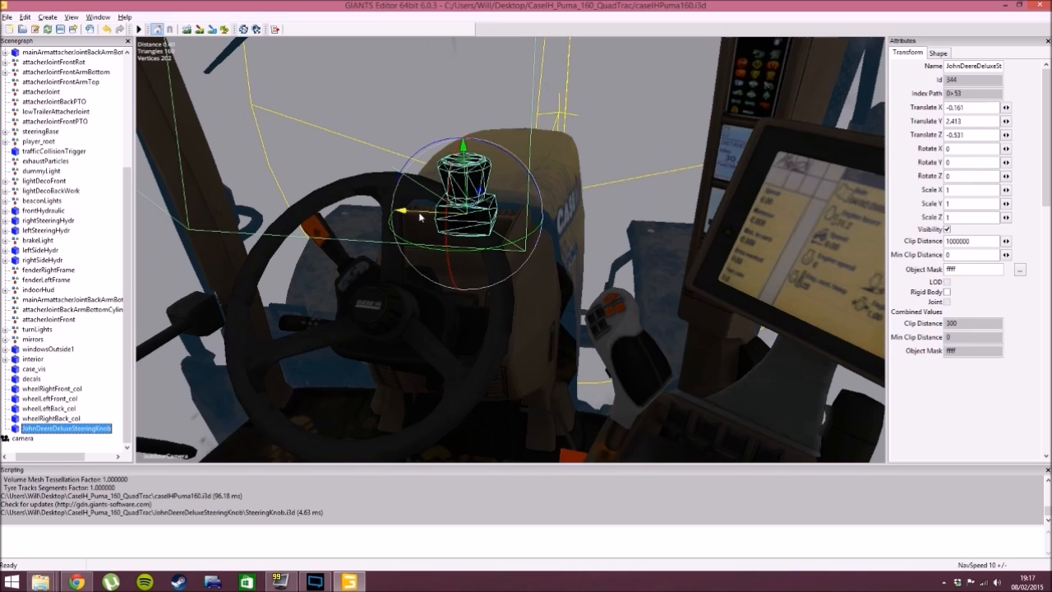
{"action": "mouse_move", "coordinate": [420, 218]}
{"action": "left_mouse_down"}
{"action": "mouse_move", "coordinate": [263, 212]}
{"action": "mouse_move", "coordinate": [580, 226]}
{"action": "mouse_move", "coordinate": [383, 233]}
{"action": "mouse_move", "coordinate": [417, 232]}
{"action": "left_mouse_up"}
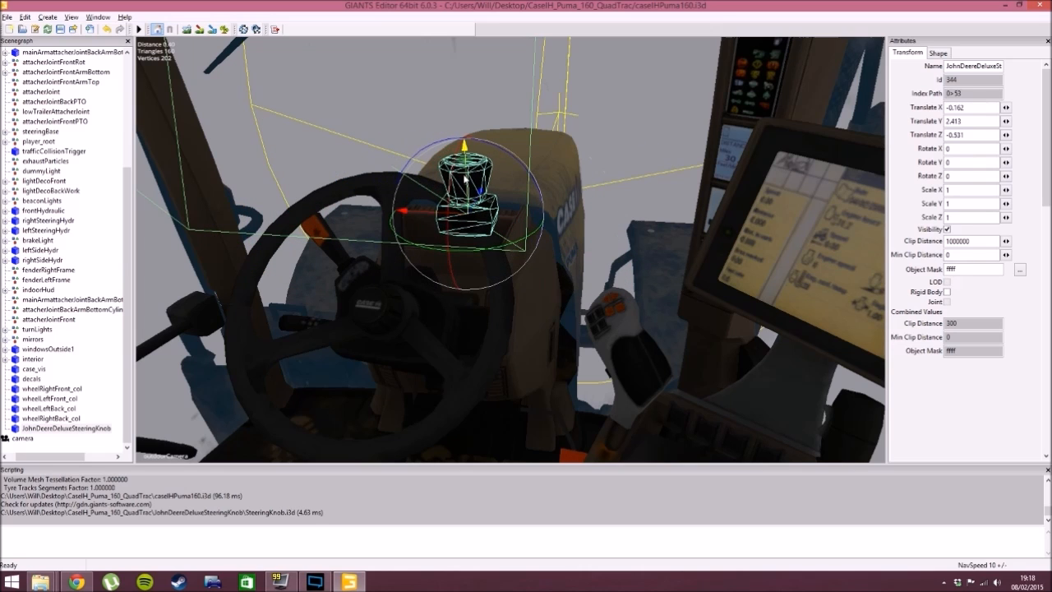
{"action": "left_click_drag", "start_coordinate": [465, 148], "coordinate": [448, 239]}
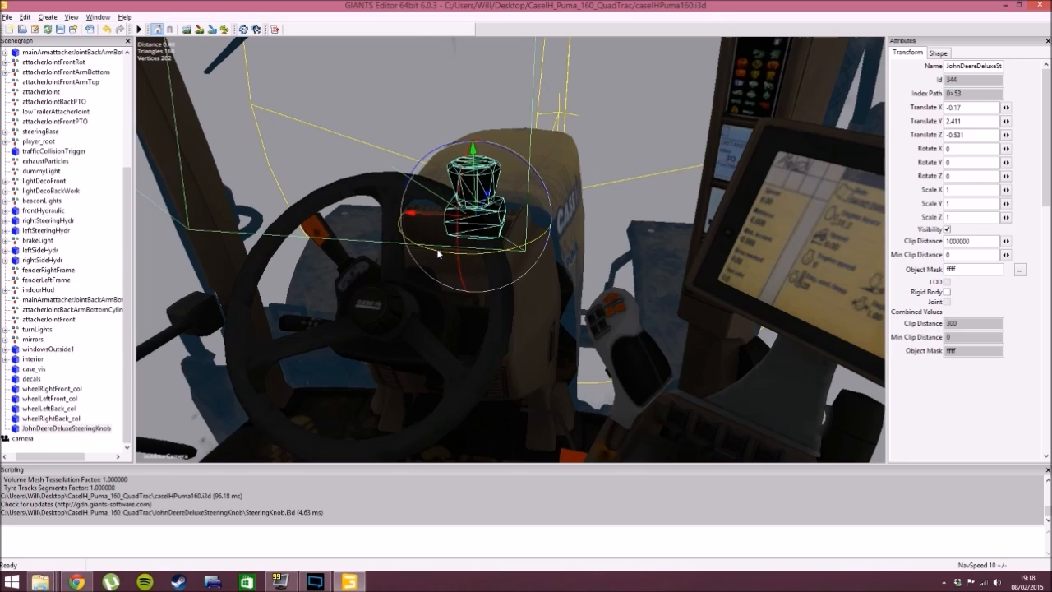
- Rotate the steering knob to about X -119.6, Y -7.9, Z 137.4 and shift it to about X -0.178, Y 2.372, Z -0.473
{"action": "left_click_drag", "start_coordinate": [481, 258], "coordinate": [426, 321]}
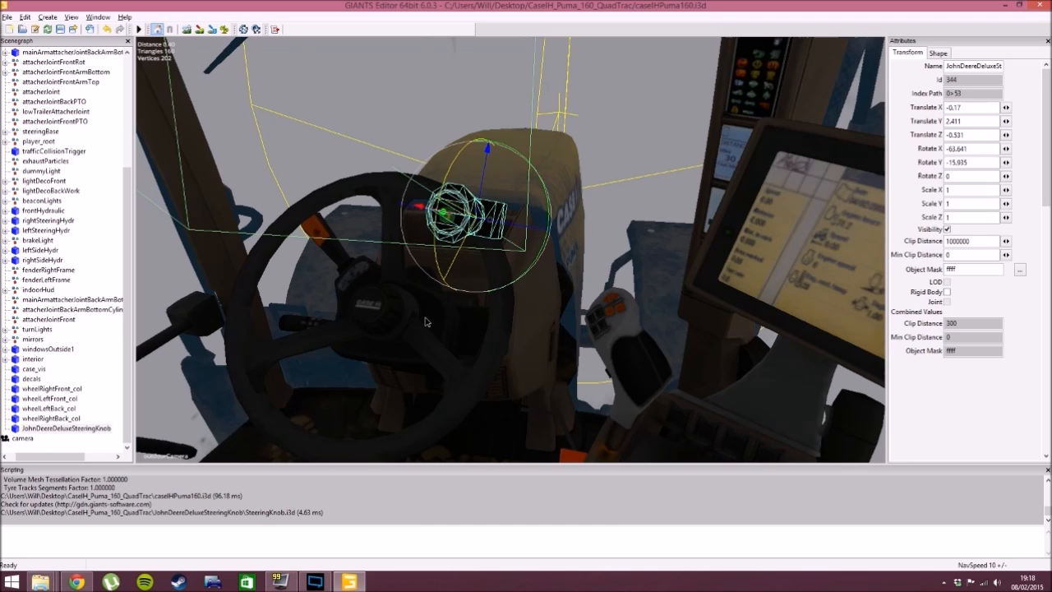
{"action": "left_click_drag", "start_coordinate": [517, 154], "coordinate": [512, 368]}
{"action": "left_click_drag", "start_coordinate": [520, 179], "coordinate": [516, 198]}
{"action": "left_click_drag", "start_coordinate": [447, 225], "coordinate": [481, 240]}
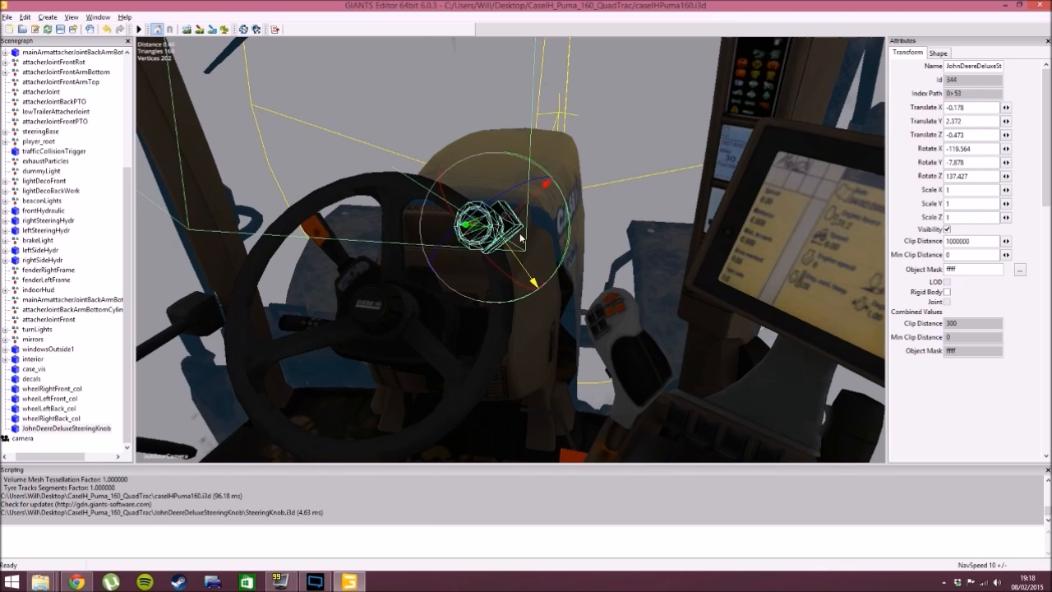
- Fit the knob onto the wheel rim at about X -0.13, Y 2.328, Z -0.368, rotated about X -132.8, Y -21.9, Z 143
{"action": "left_click_drag", "start_coordinate": [525, 208], "coordinate": [371, 214]}
{"action": "scroll", "coordinate": [516, 245], "scroll_direction": "up", "scroll_amount": 3}
{"action": "scroll", "coordinate": [396, 177], "scroll_direction": "down", "scroll_amount": 3}
{"action": "scroll", "coordinate": [371, 214], "scroll_direction": "up", "scroll_amount": 4}
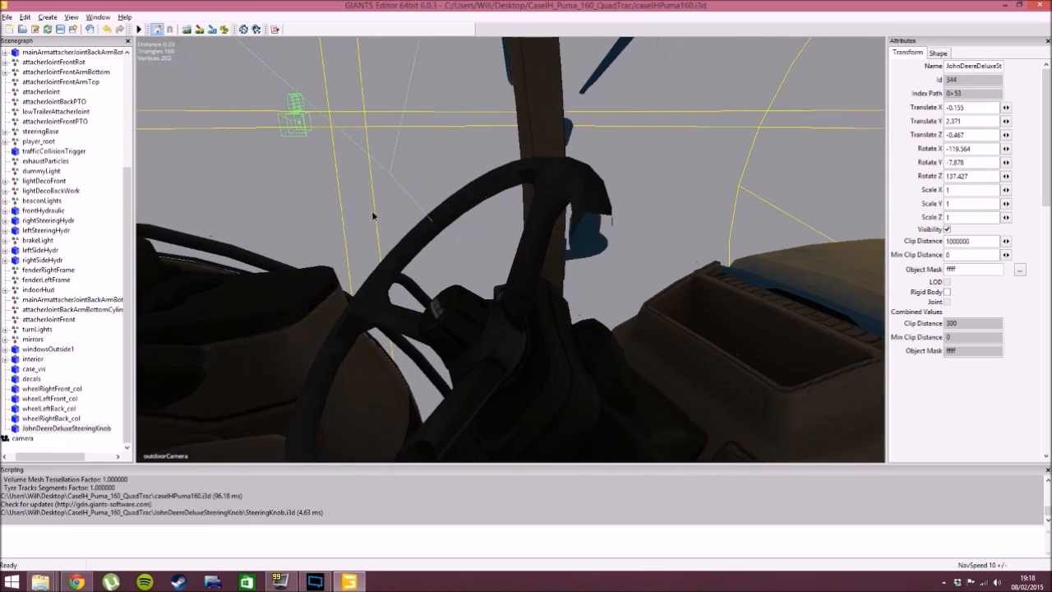
{"action": "left_click_drag", "start_coordinate": [409, 240], "coordinate": [497, 264], "text": "alt"}
{"action": "scroll", "coordinate": [436, 262], "scroll_direction": "down", "scroll_amount": 4}
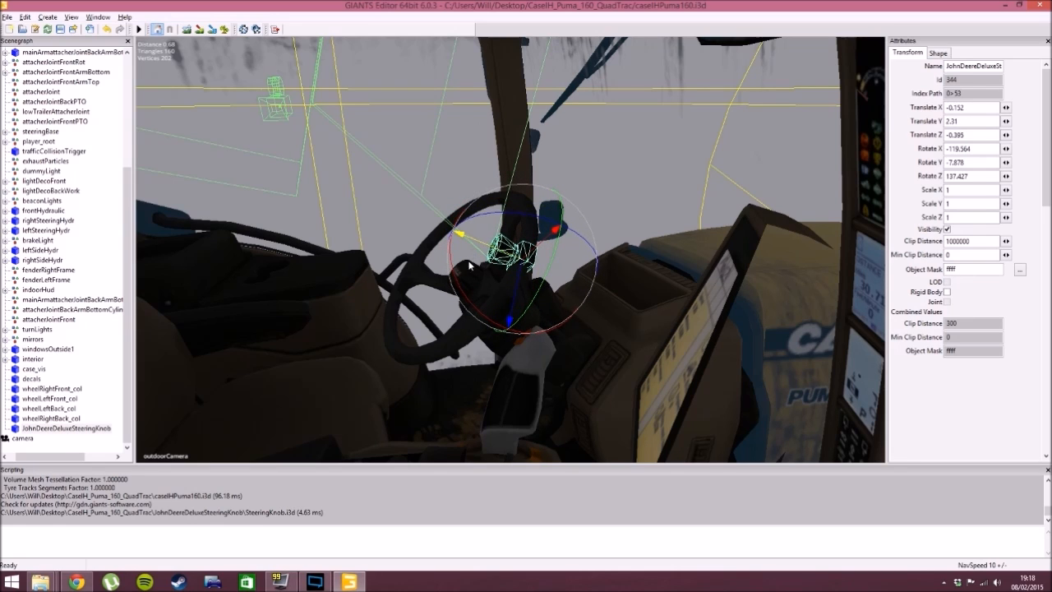
{"action": "left_click_drag", "start_coordinate": [469, 305], "coordinate": [551, 284]}
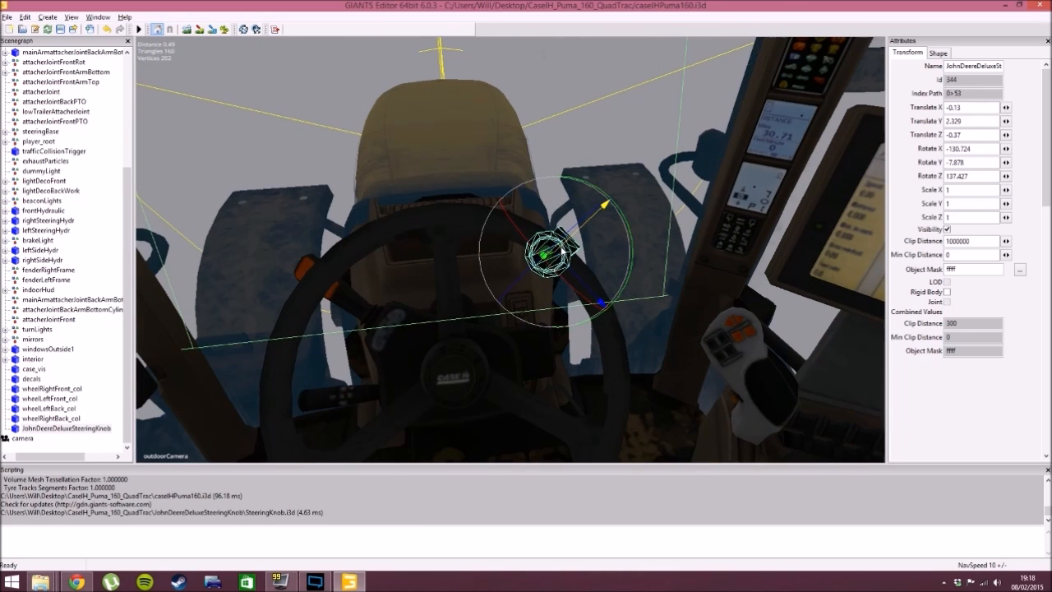
{"action": "left_click_drag", "start_coordinate": [630, 214], "coordinate": [584, 287]}
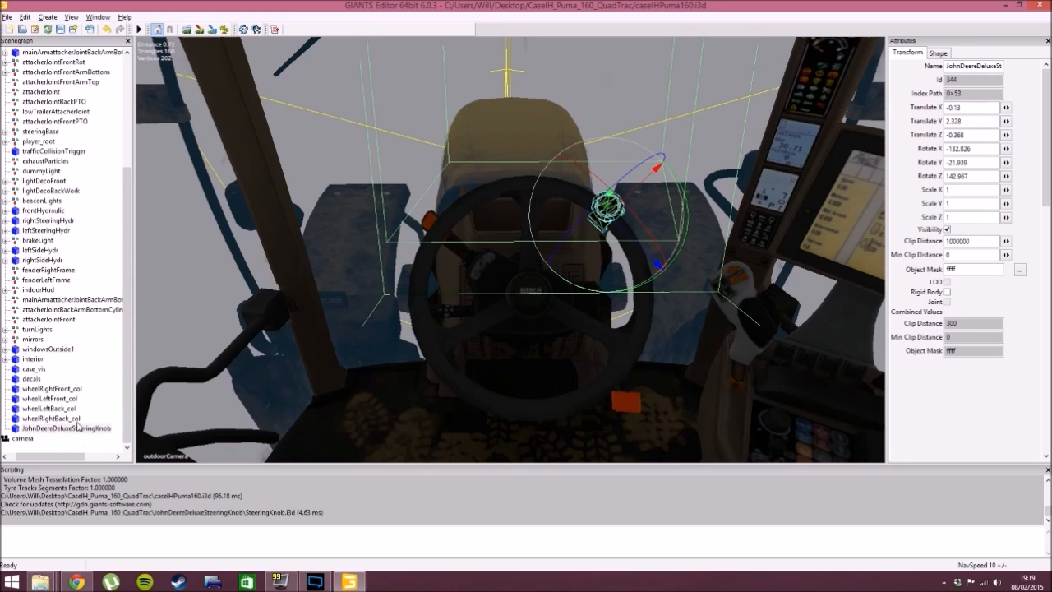
- Expand the steeringBase group in the scenegraph and select the steeringWheel object inside it
{"action": "scroll", "coordinate": [129, 304], "scroll_direction": "up", "scroll_amount": 1}
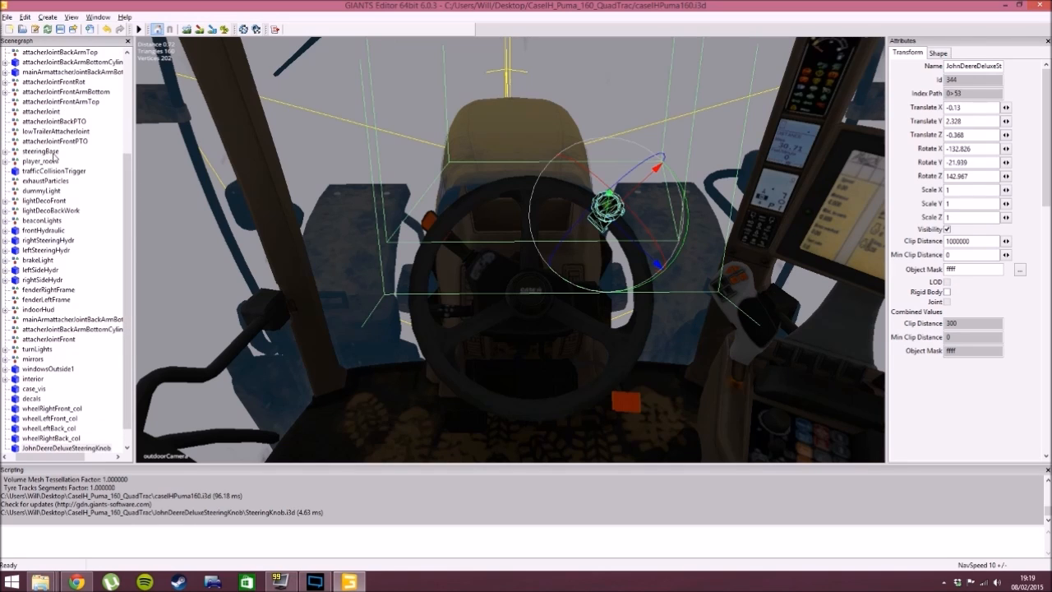
{"action": "left_click", "coordinate": [41, 151]}
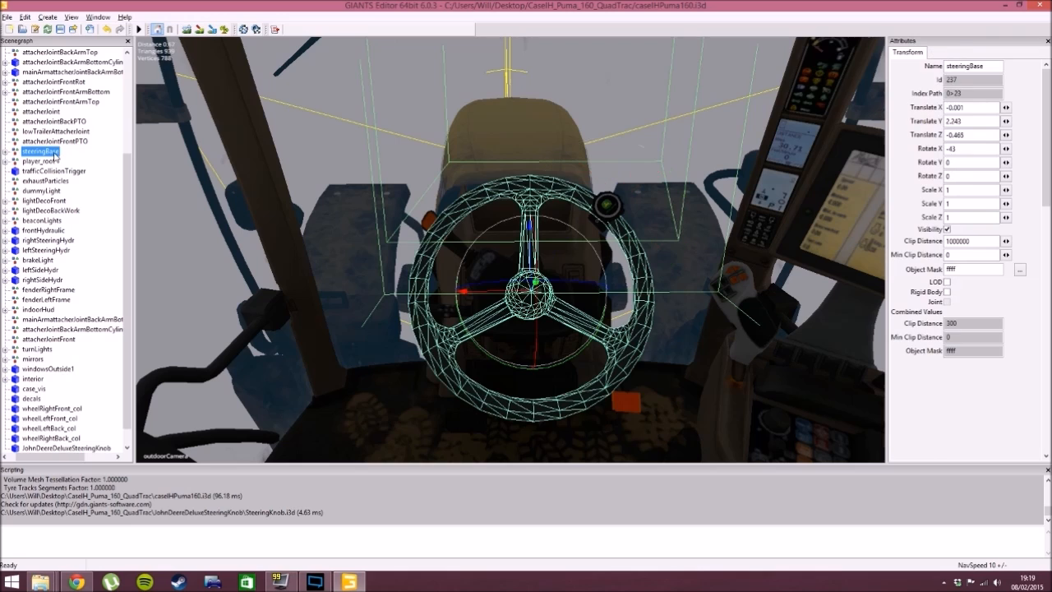
{"action": "left_click", "coordinate": [5, 152]}
{"action": "left_click", "coordinate": [15, 161]}
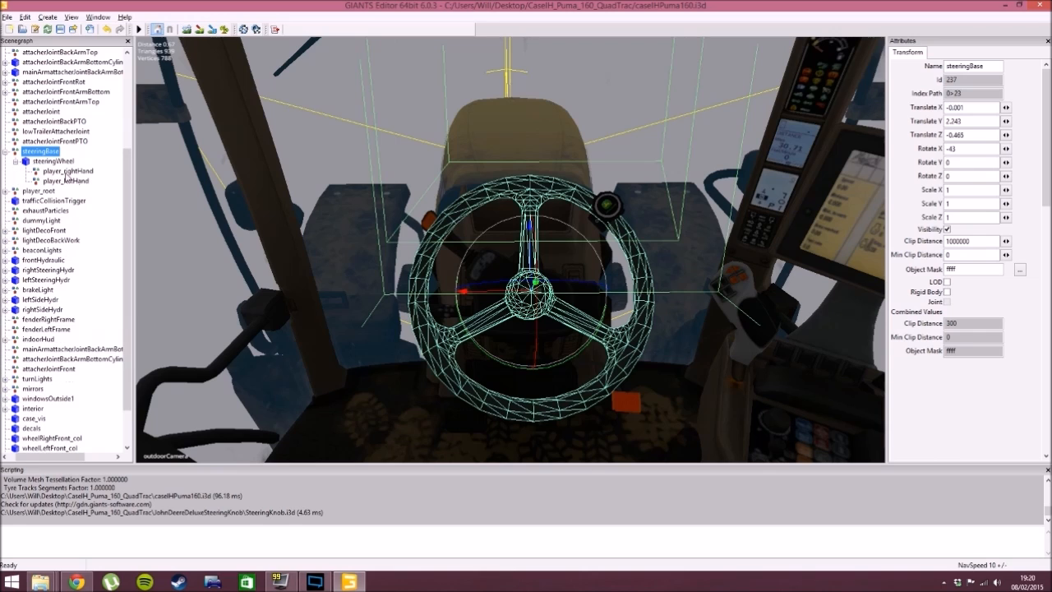
{"action": "left_click", "coordinate": [60, 162]}
{"action": "left_click_drag", "start_coordinate": [126, 174], "coordinate": [144, 232]}
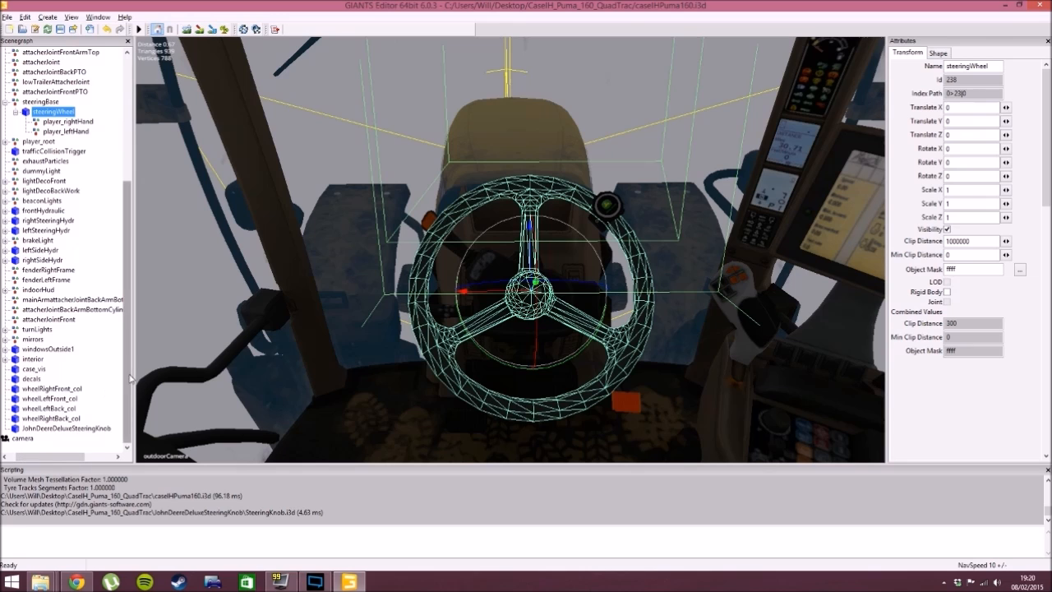
{"action": "left_click_drag", "start_coordinate": [128, 337], "coordinate": [115, 185]}
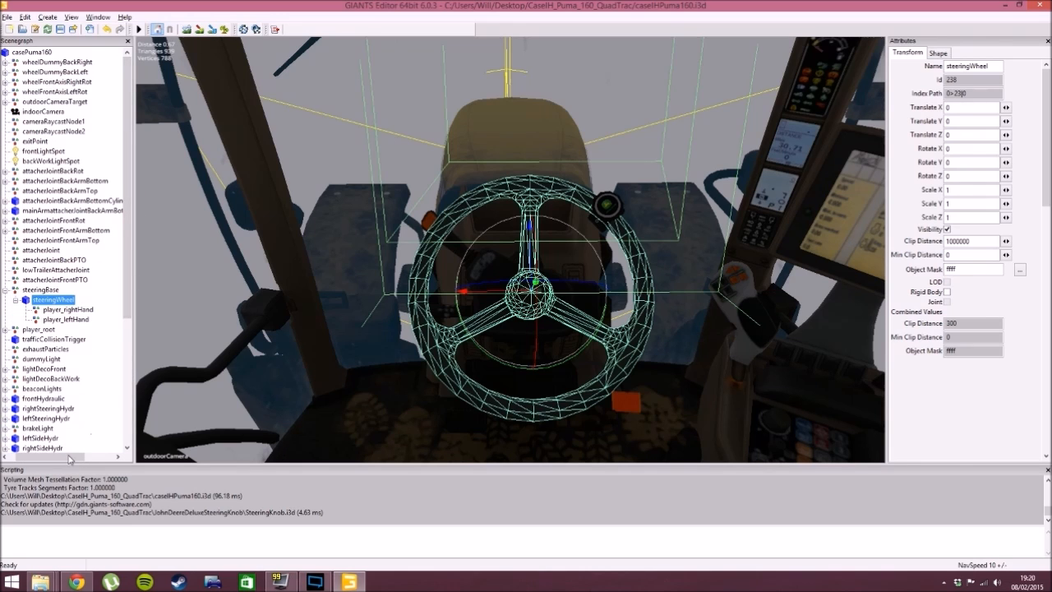
{"action": "left_click_drag", "start_coordinate": [70, 456], "coordinate": [57, 457]}
{"action": "left_click", "coordinate": [6, 52]}
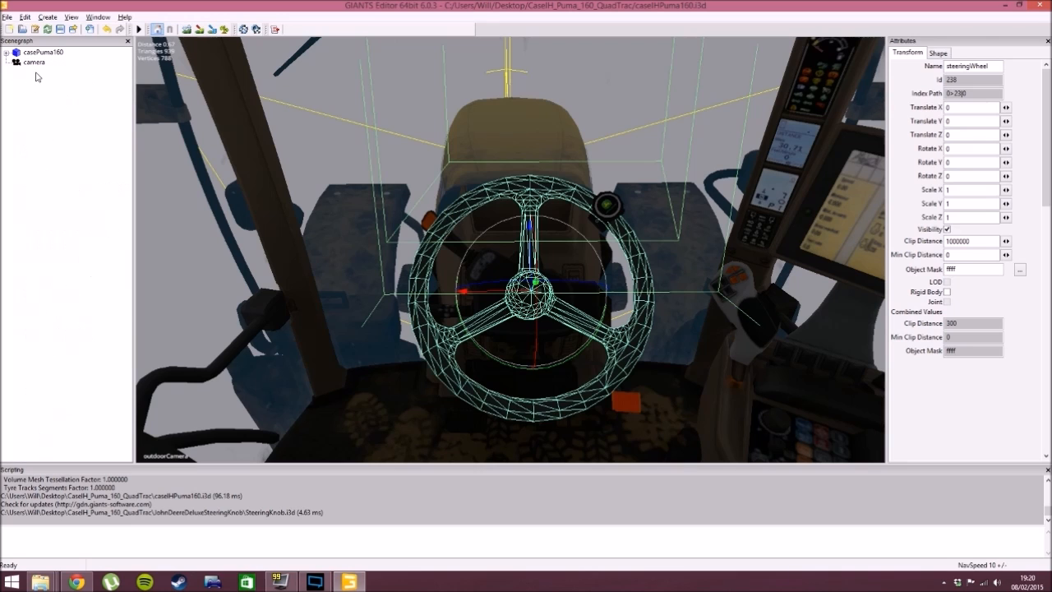
{"action": "left_click", "coordinate": [34, 87]}
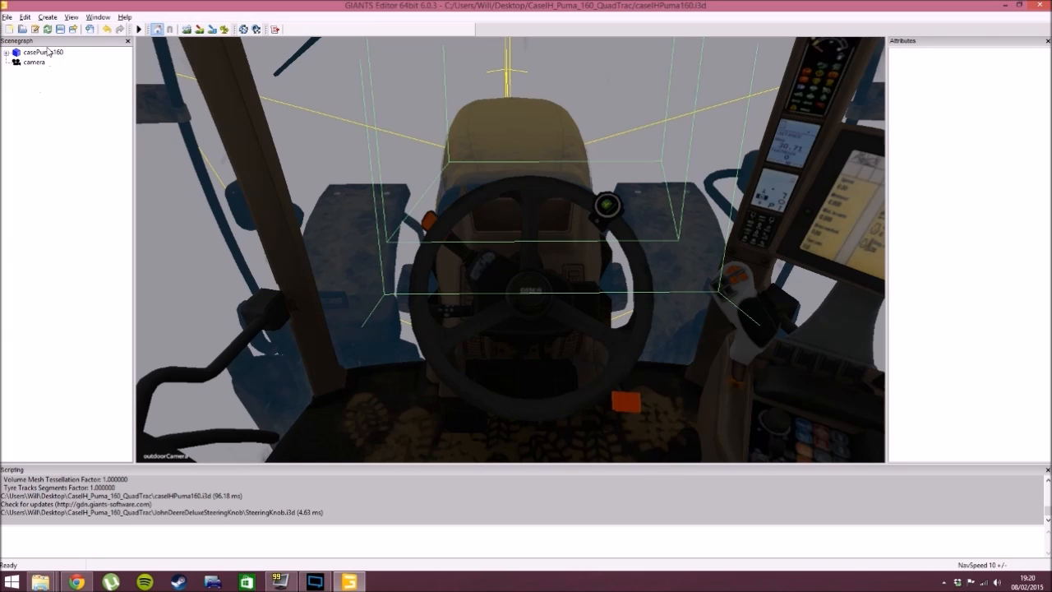
{"action": "left_click", "coordinate": [43, 53]}
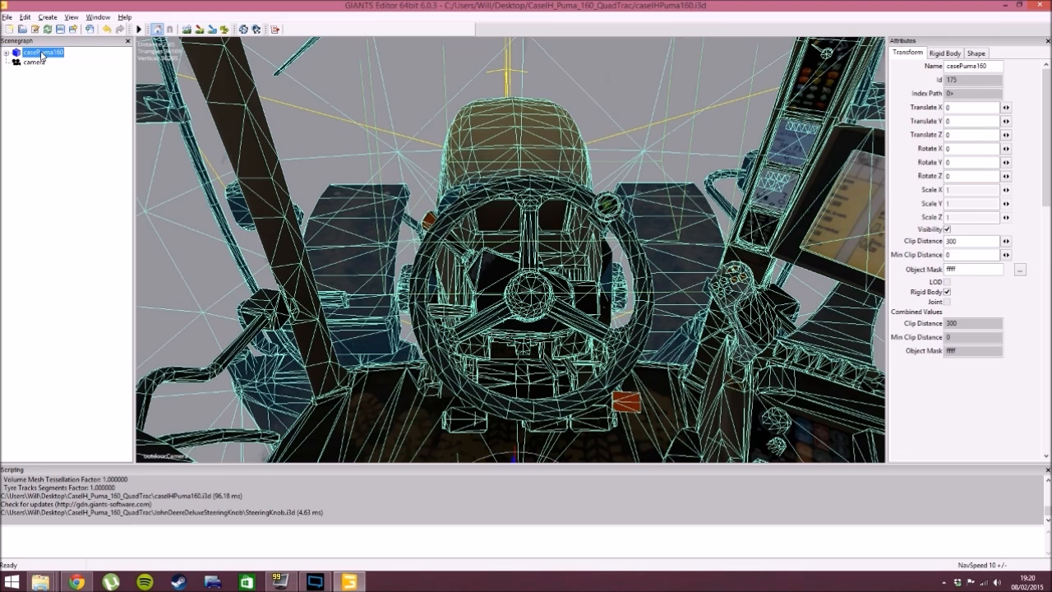
{"action": "left_click", "coordinate": [6, 53]}
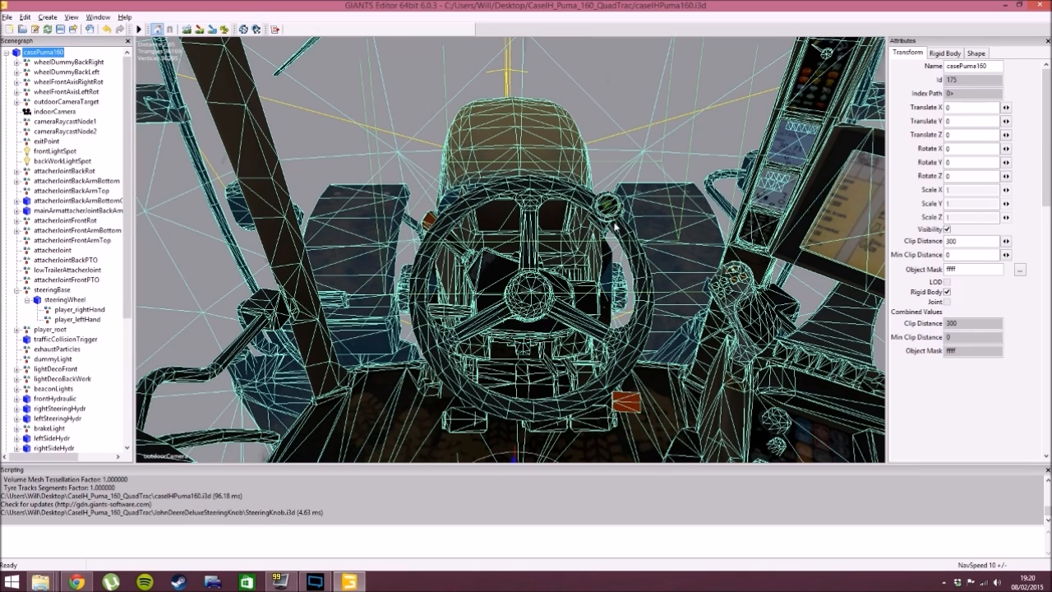
{"action": "scroll", "coordinate": [80, 190], "scroll_direction": "down", "scroll_amount": 5}
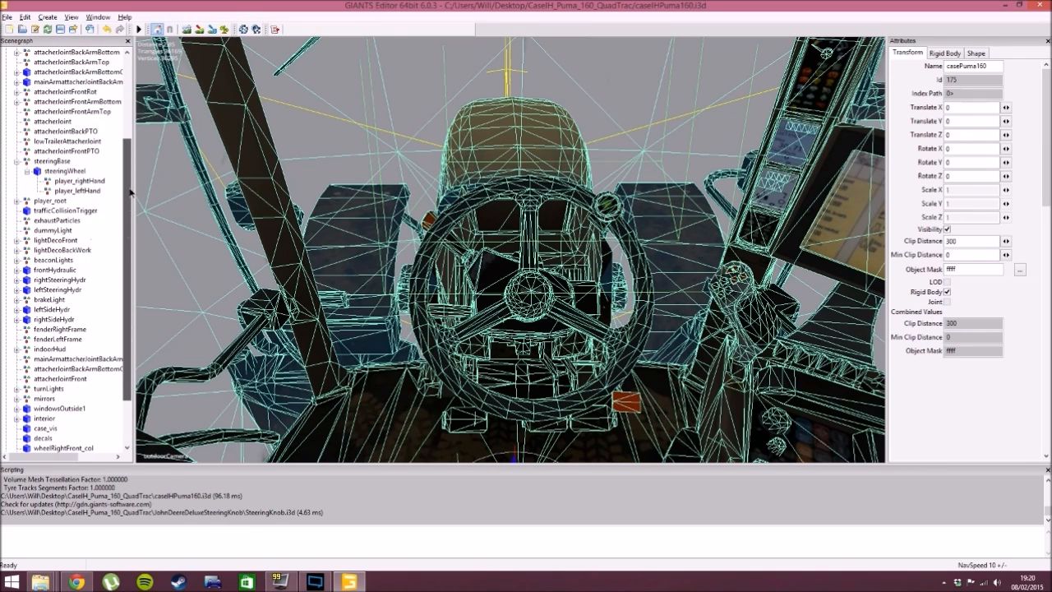
- Cut JohnDeereDeluxeSteeringKnob from the end of the casePuma160 group and paste it inside the steeringWheel object
{"action": "left_click", "coordinate": [77, 171]}
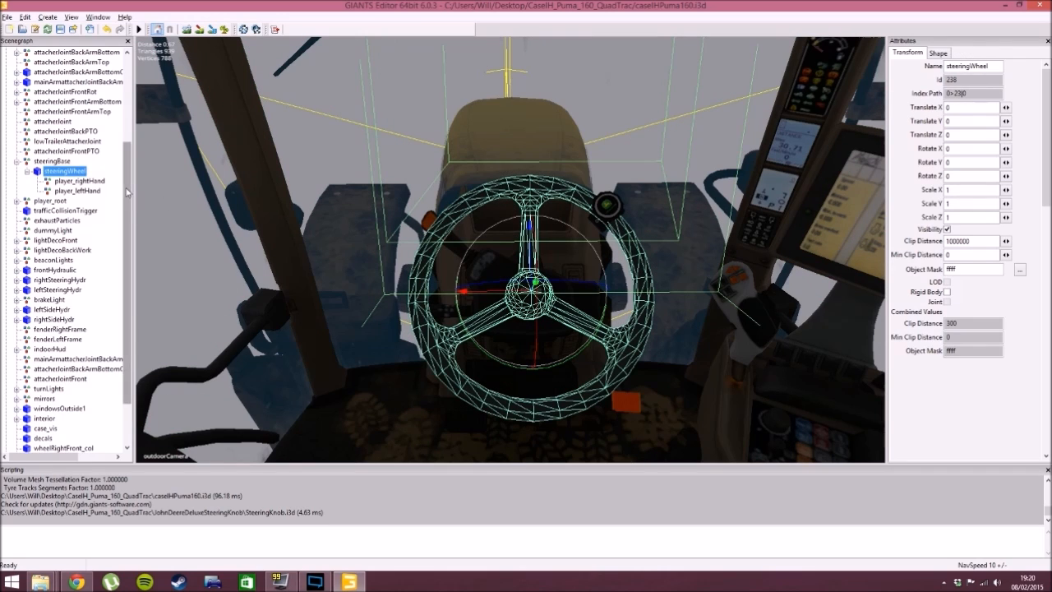
{"action": "scroll", "coordinate": [112, 235], "scroll_direction": "down", "scroll_amount": 2}
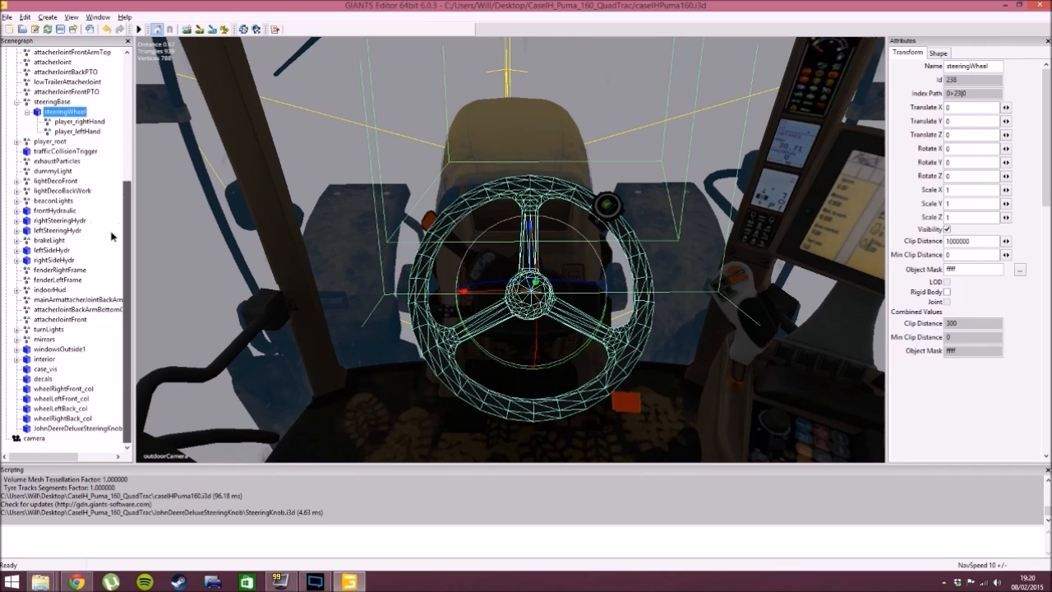
{"action": "left_click", "coordinate": [78, 429]}
{"action": "key", "text": "ctrl+x"}
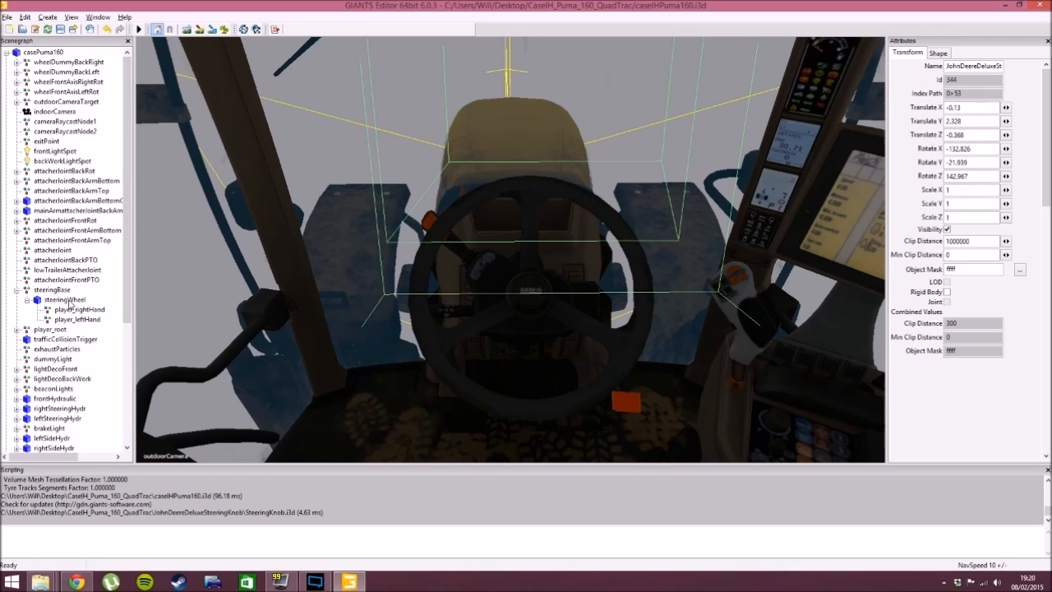
{"action": "left_click", "coordinate": [70, 301]}
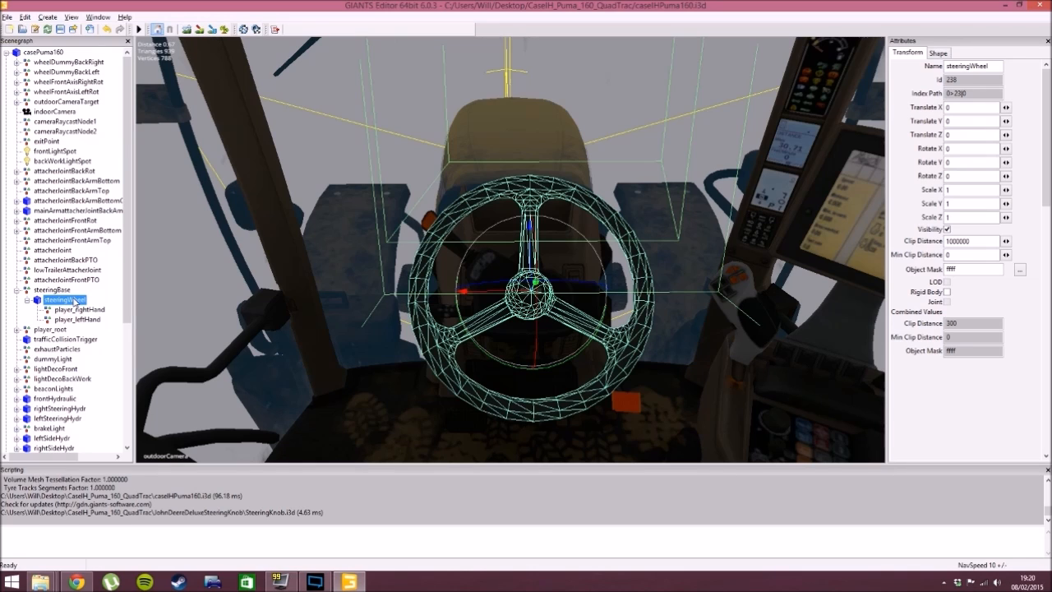
{"action": "key", "text": "ctrl+v"}
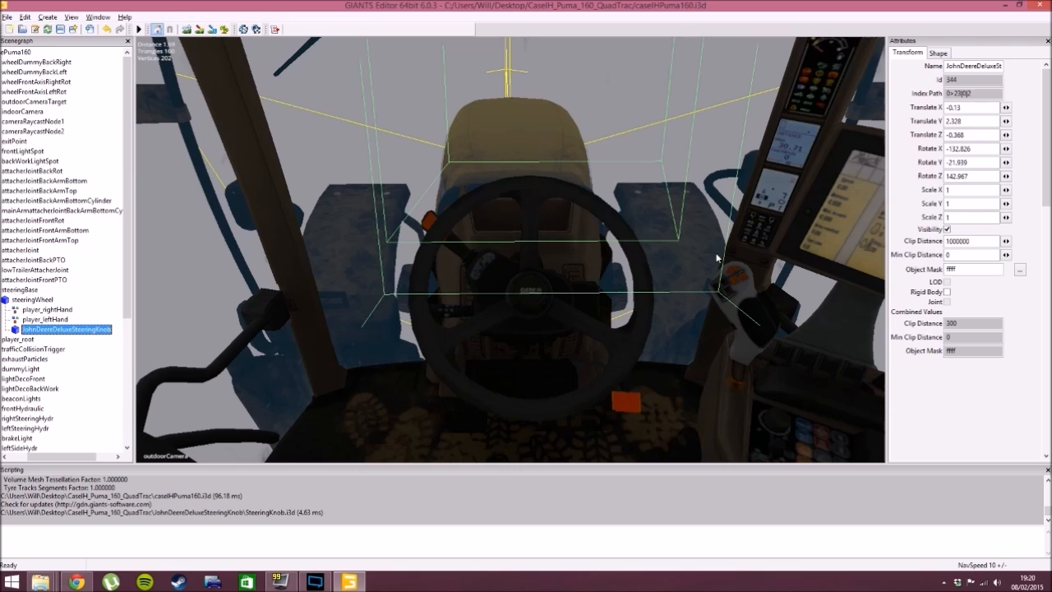
- Place the steering knob interactively near the wheel's upper rim, at about X -0.097, Y 0.016, Z 0.138
{"action": "left_click", "coordinate": [589, 214]}
{"action": "left_click", "coordinate": [590, 206]}
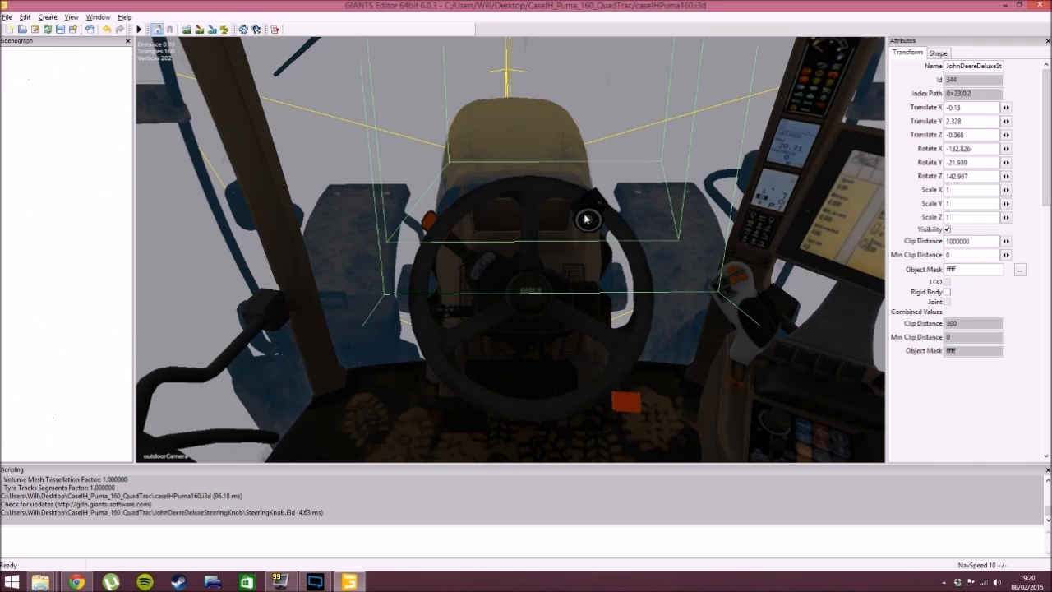
{"action": "scroll", "coordinate": [613, 257], "scroll_direction": "up", "scroll_amount": 5}
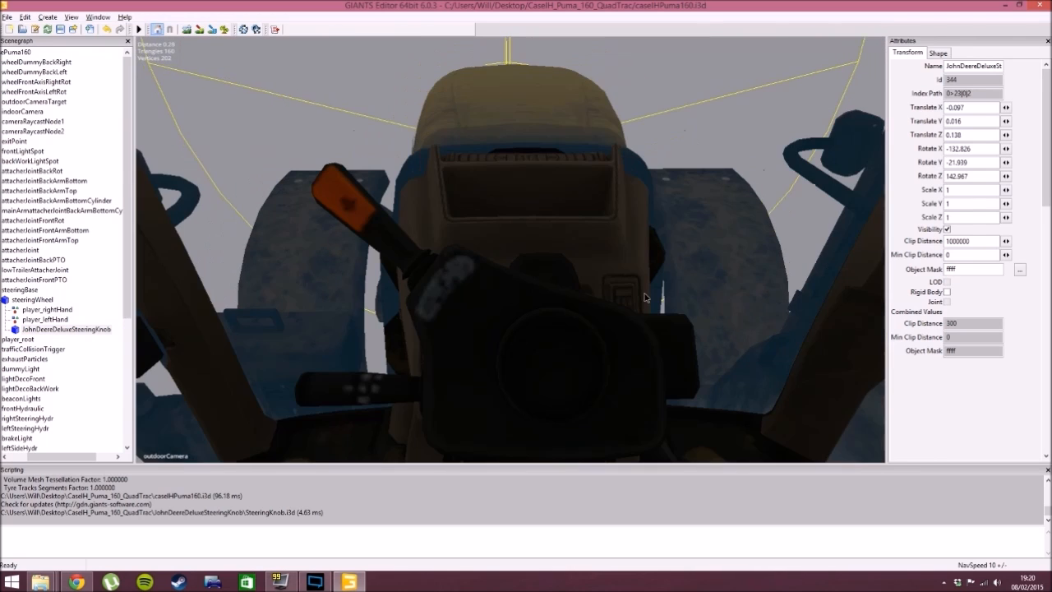
{"action": "scroll", "coordinate": [657, 298], "scroll_direction": "down", "scroll_amount": 5}
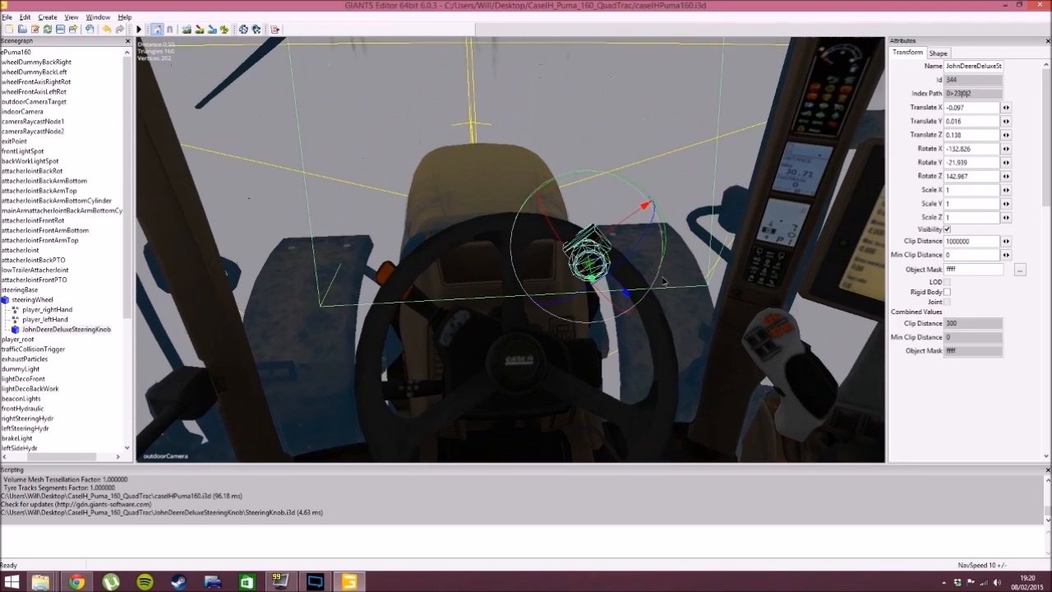
- Move and rotate the steering knob so its clamp fits onto the wheel's upper rim with the green cap facing the driver
{"action": "left_click_drag", "start_coordinate": [643, 243], "coordinate": [598, 286]}
{"action": "mouse_move", "coordinate": [612, 227]}
{"action": "left_mouse_down"}
{"action": "mouse_move", "coordinate": [618, 220]}
{"action": "mouse_move", "coordinate": [603, 235]}
{"action": "left_mouse_up"}
{"action": "left_click_drag", "start_coordinate": [579, 330], "coordinate": [599, 333]}
{"action": "left_click", "coordinate": [664, 212]}
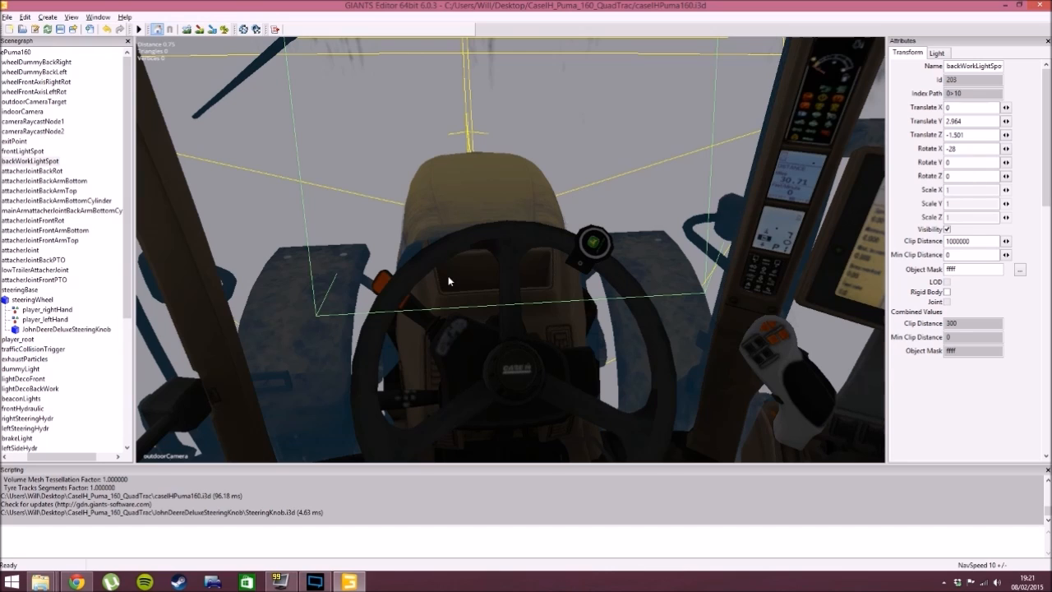
- Import Coolbox.i3d from the Coolbox folder of the tractor edit pack into the scene
{"action": "left_click_drag", "start_coordinate": [78, 459], "coordinate": [56, 463]}
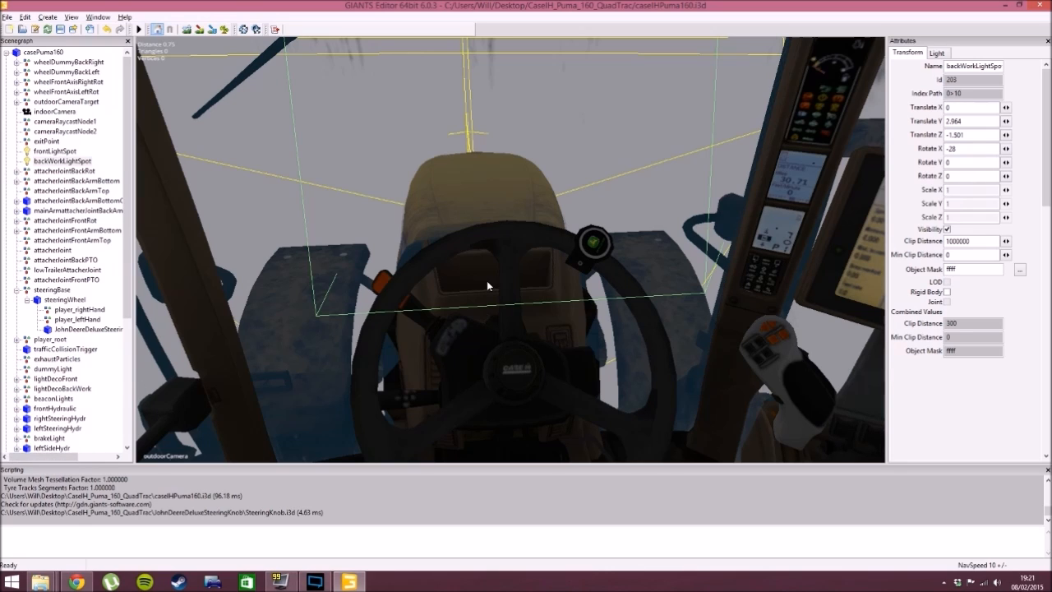
{"action": "left_click_drag", "start_coordinate": [493, 323], "coordinate": [463, 327], "text": "alt"}
{"action": "scroll", "coordinate": [560, 369], "scroll_direction": "down", "scroll_amount": 2}
{"action": "left_click_drag", "start_coordinate": [475, 344], "coordinate": [416, 271], "text": "alt"}
{"action": "left_click", "coordinate": [7, 17]}
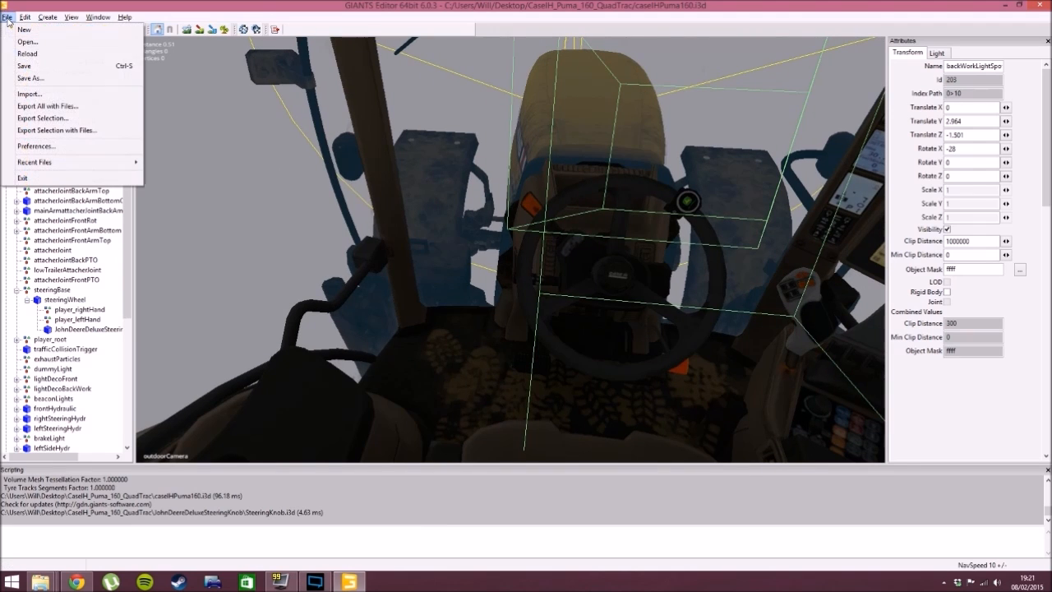
{"action": "left_click", "coordinate": [30, 94]}
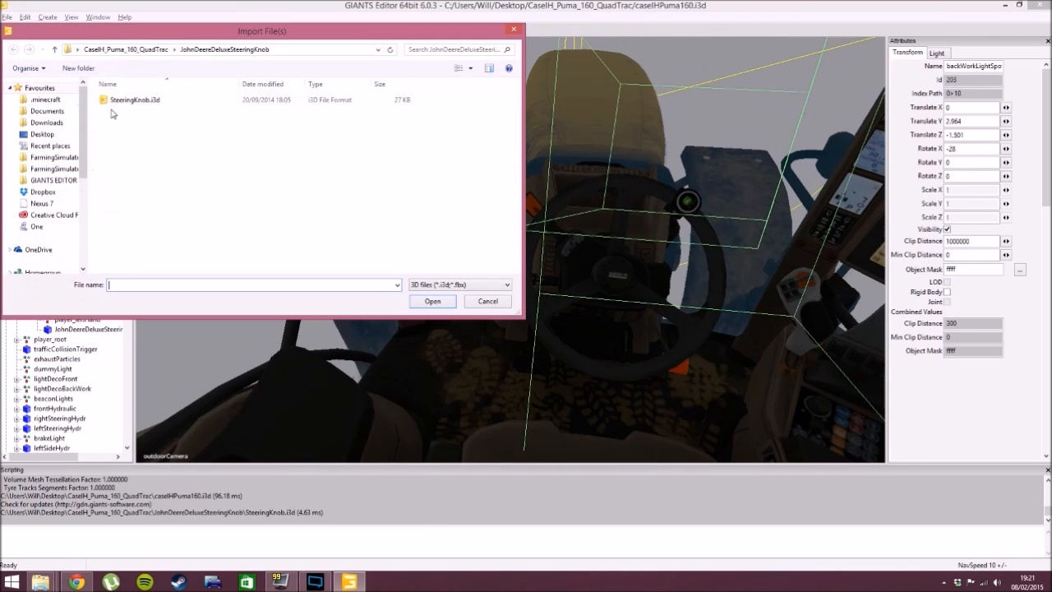
{"action": "left_click", "coordinate": [155, 51]}
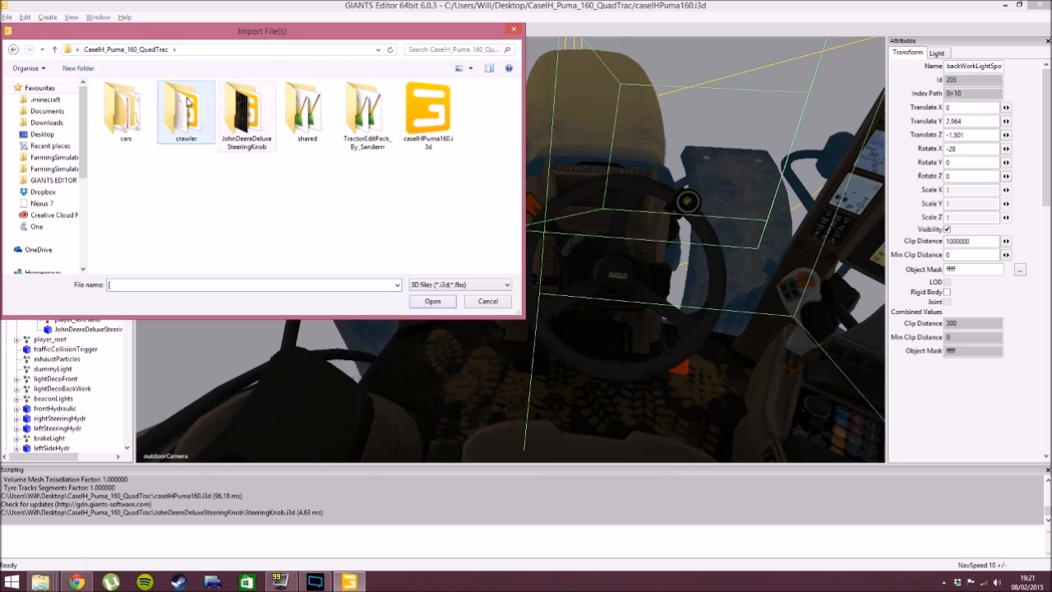
{"action": "double_click", "coordinate": [366, 113]}
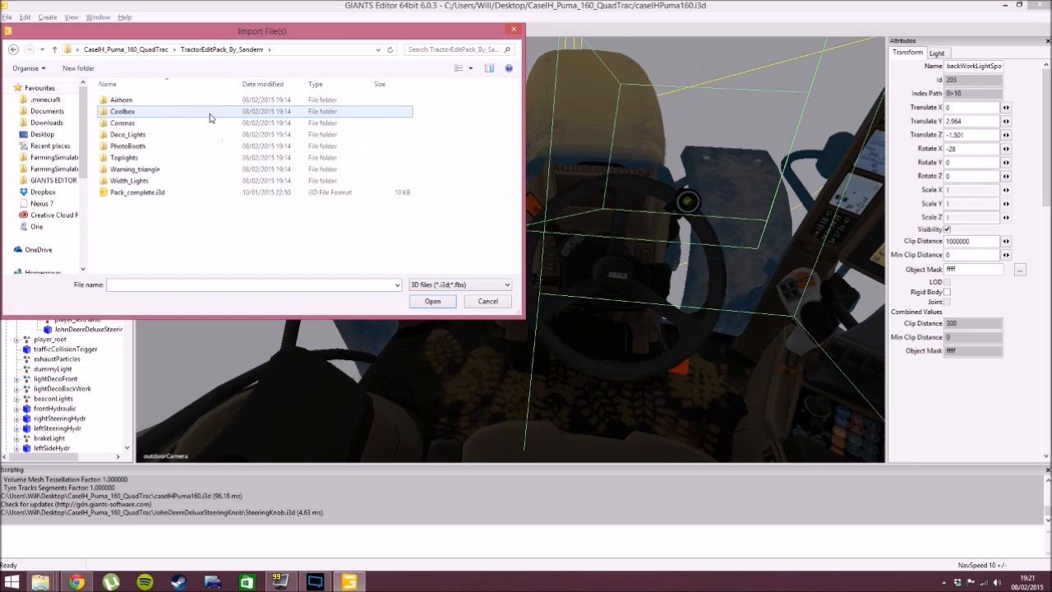
{"action": "double_click", "coordinate": [160, 111]}
{"action": "left_click", "coordinate": [158, 101]}
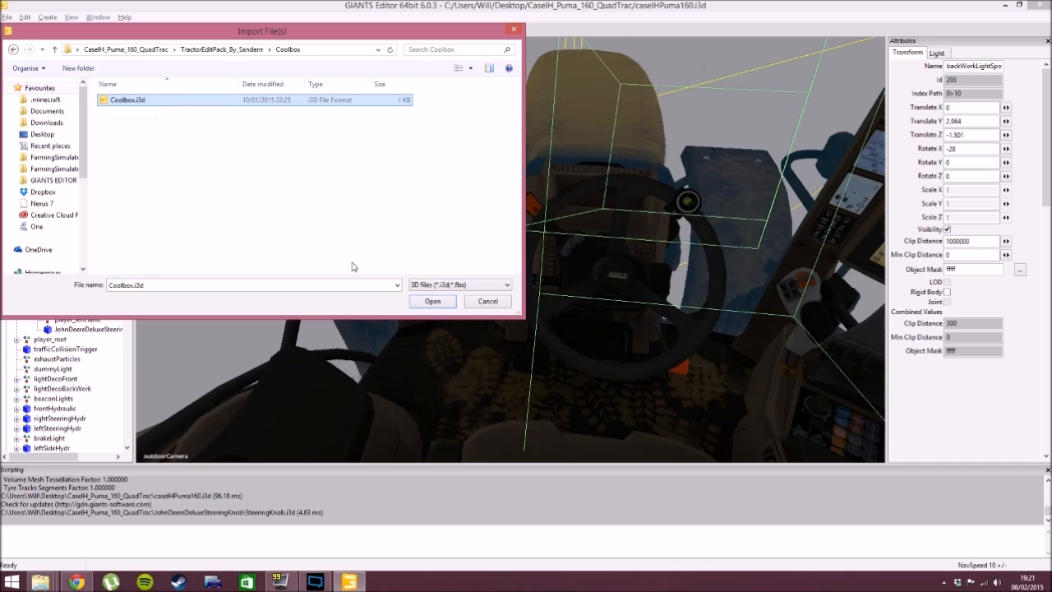
{"action": "left_click", "coordinate": [434, 302]}
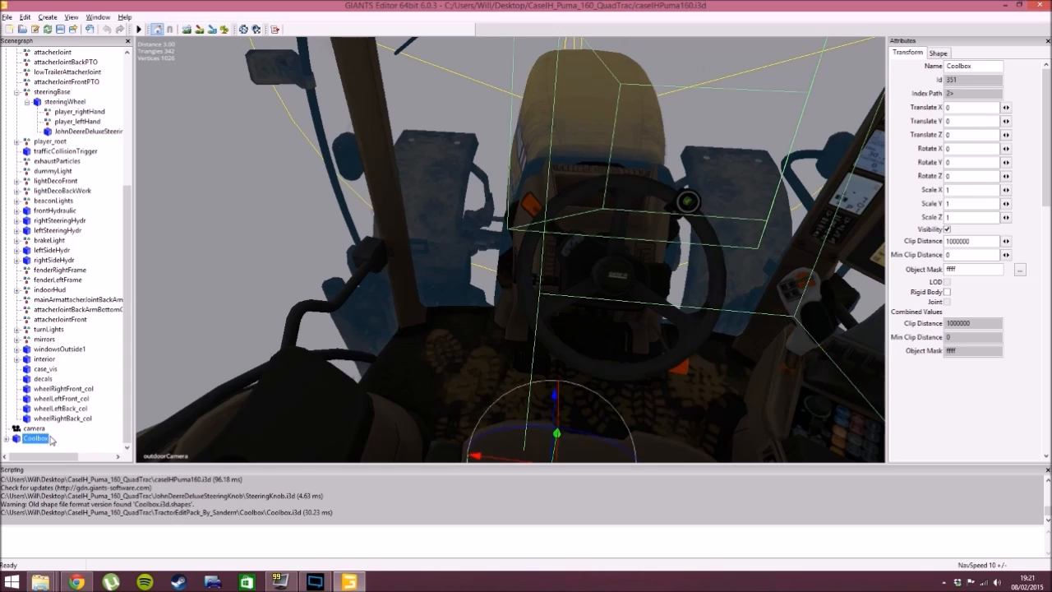
- Cut the Coolbox from the scene's root level and paste it inside the casePuma160 group
{"action": "left_click_drag", "start_coordinate": [128, 437], "coordinate": [127, 306]}
{"action": "left_click_drag", "start_coordinate": [130, 156], "coordinate": [130, 290]}
{"action": "key", "text": "ctrl+x"}
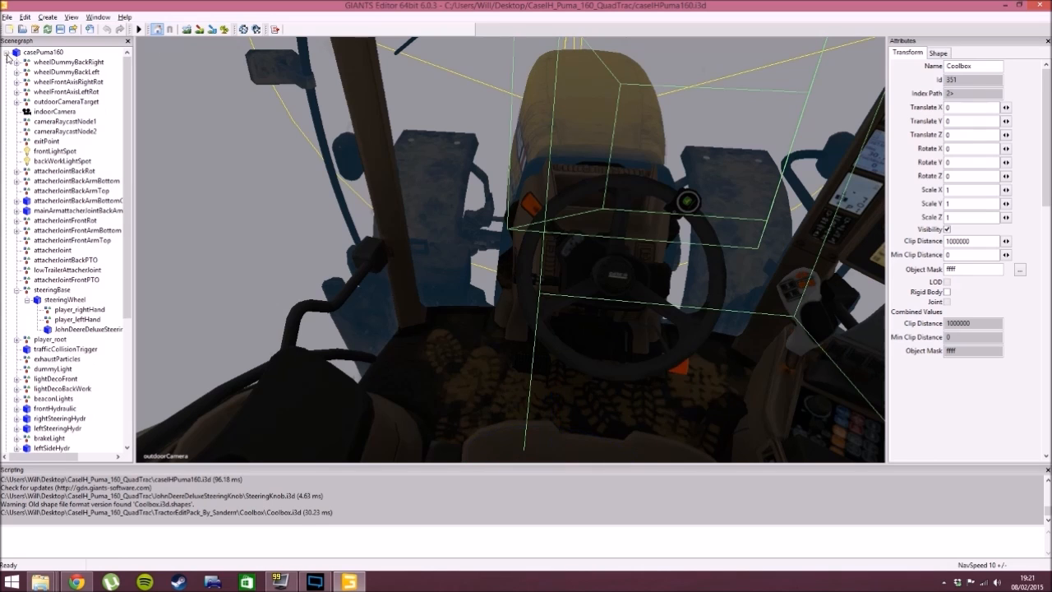
{"action": "left_click", "coordinate": [27, 62]}
{"action": "left_click", "coordinate": [41, 53]}
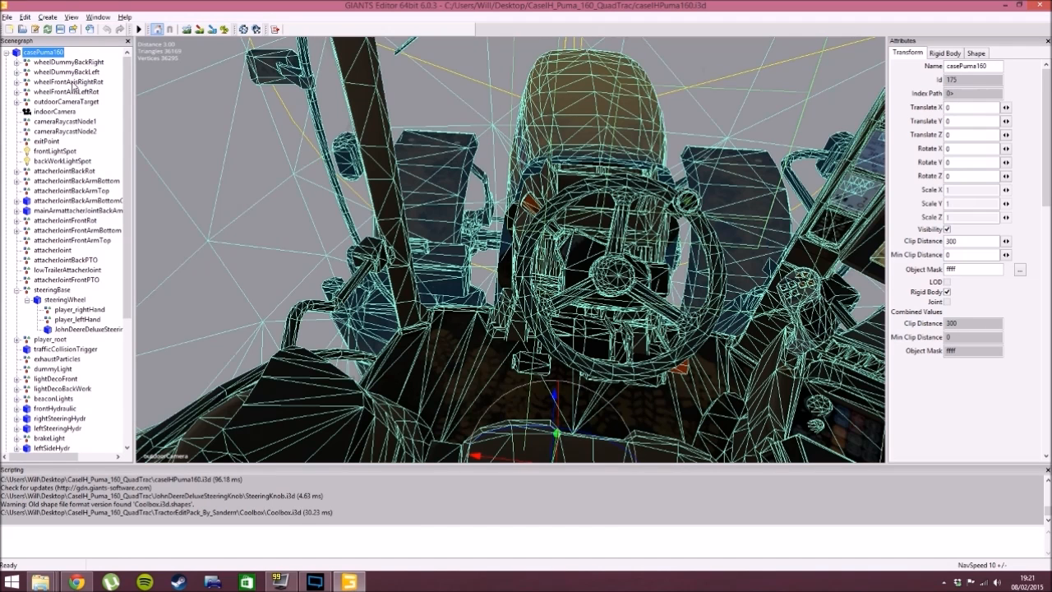
{"action": "key", "text": "ctrl+v"}
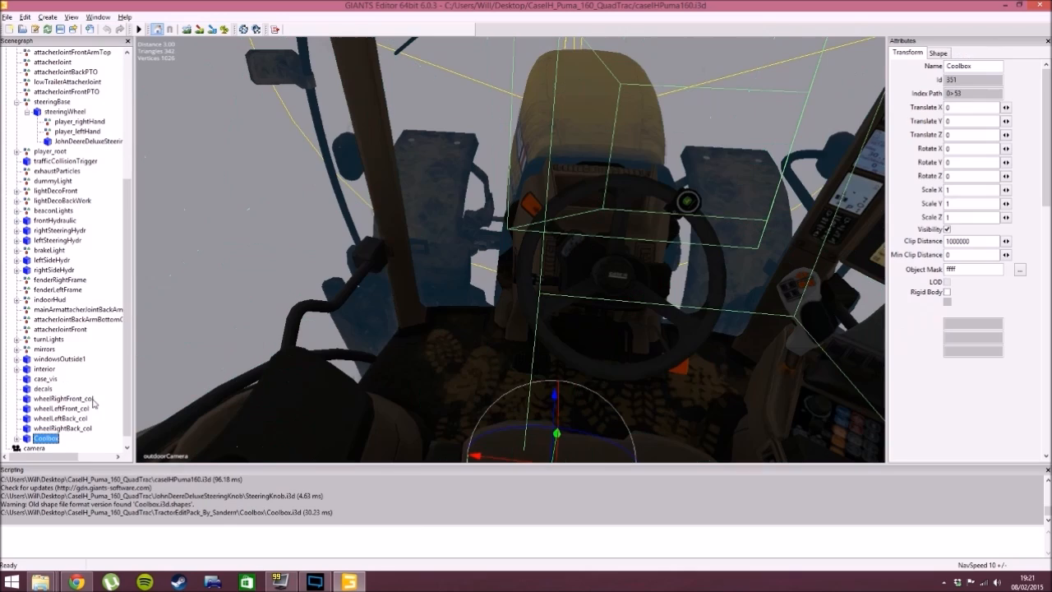
- Place the Coolbox interactively in the cab beside the steering wheel, at about X 0.398, Y 1.845, Z -0.393
{"action": "key", "text": "ctrl+b"}
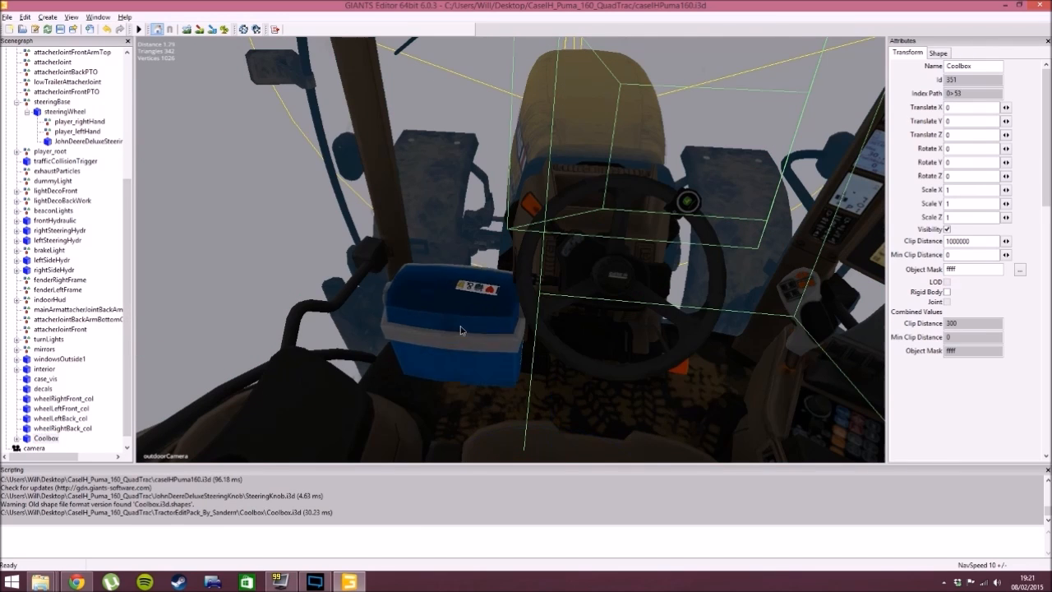
{"action": "left_click", "coordinate": [446, 346]}
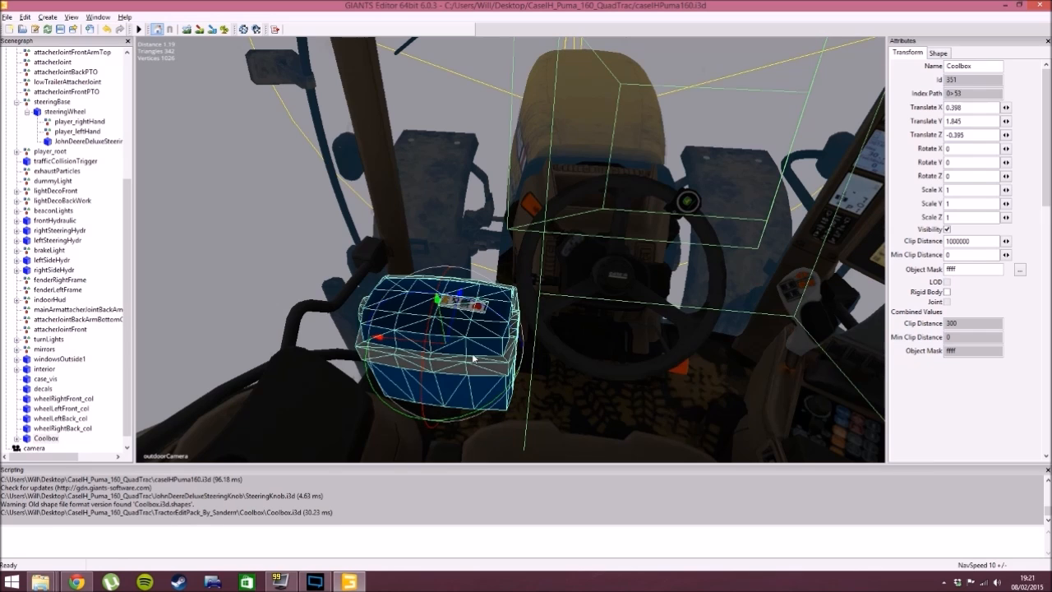
{"action": "left_click_drag", "start_coordinate": [453, 327], "coordinate": [489, 332]}
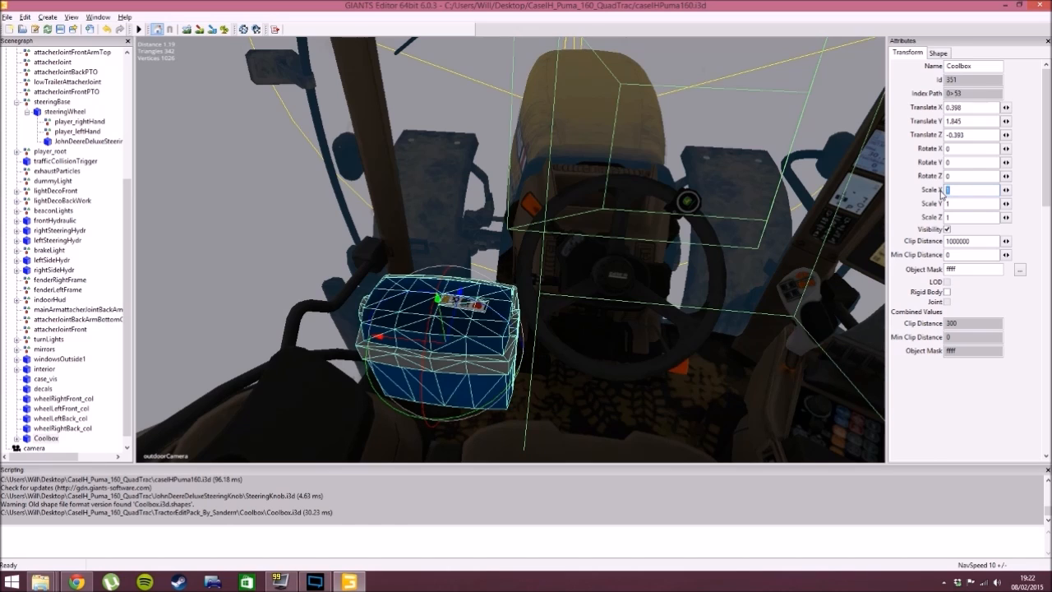
- Scale the Coolbox to 0.7 on the X, Y and Z axes
{"action": "type", "text": "0.74"}
{"action": "key", "text": "BackSpace"}
{"action": "key", "text": "Tab"}
{"action": "type", "text": "0.7"}
{"action": "key", "text": "Tab"}
{"action": "type", "text": "10.7"}
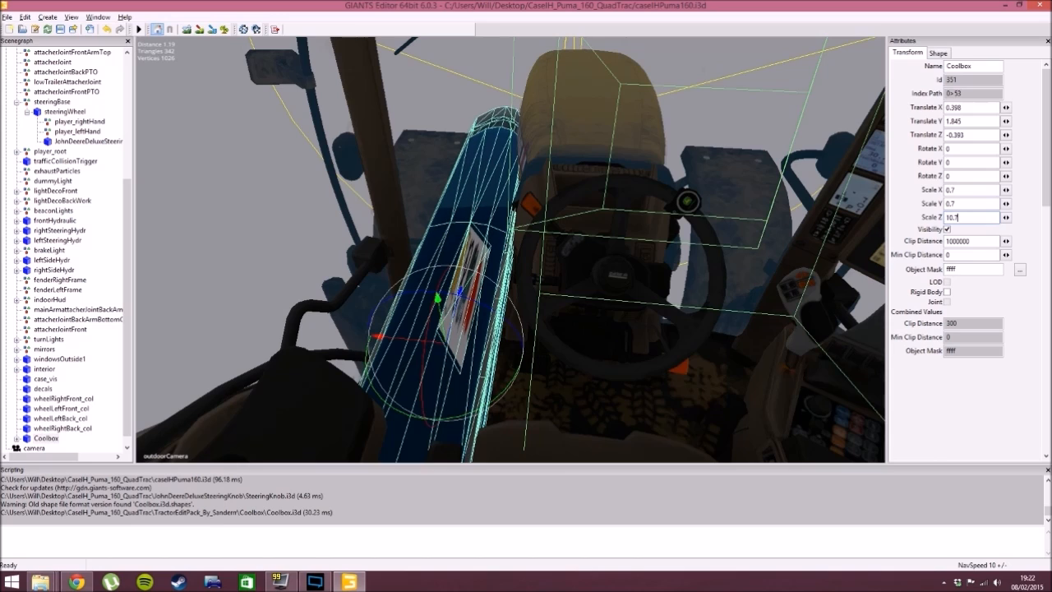
{"action": "key", "text": "Delete"}
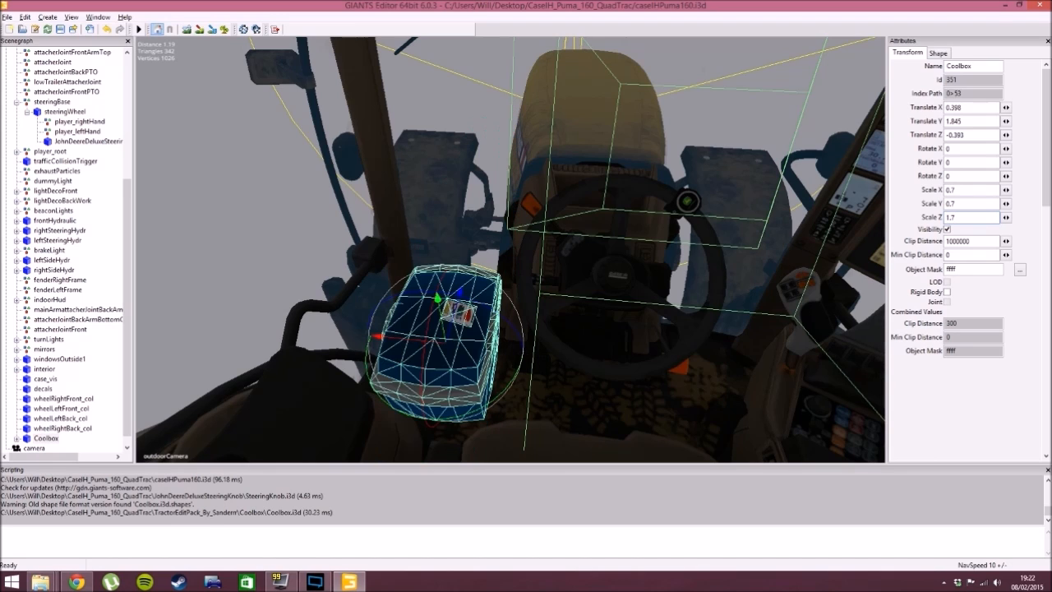
{"action": "key", "text": "BackSpace"}
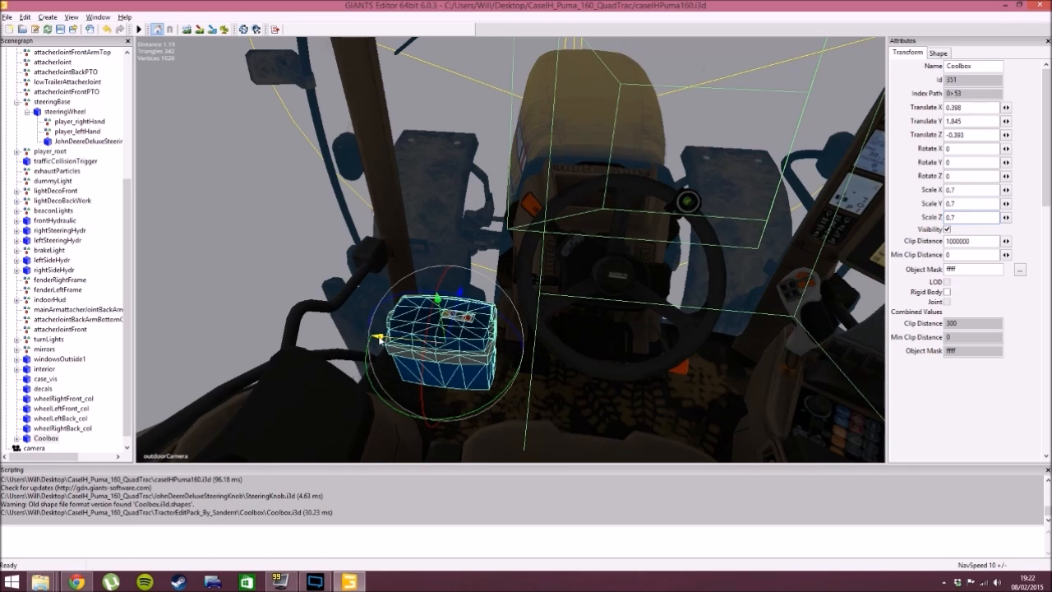
- Move the Coolbox forward along Z to about -0.296, beside the steering column, and deselect it
{"action": "left_click_drag", "start_coordinate": [592, 295], "coordinate": [570, 308], "text": "alt"}
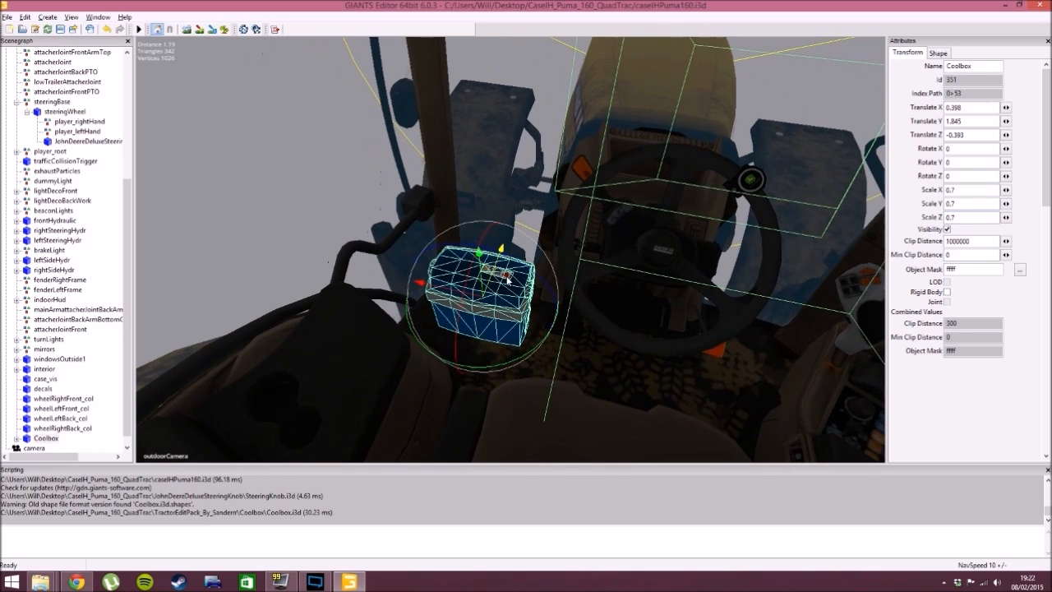
{"action": "left_click_drag", "start_coordinate": [495, 279], "coordinate": [510, 299]}
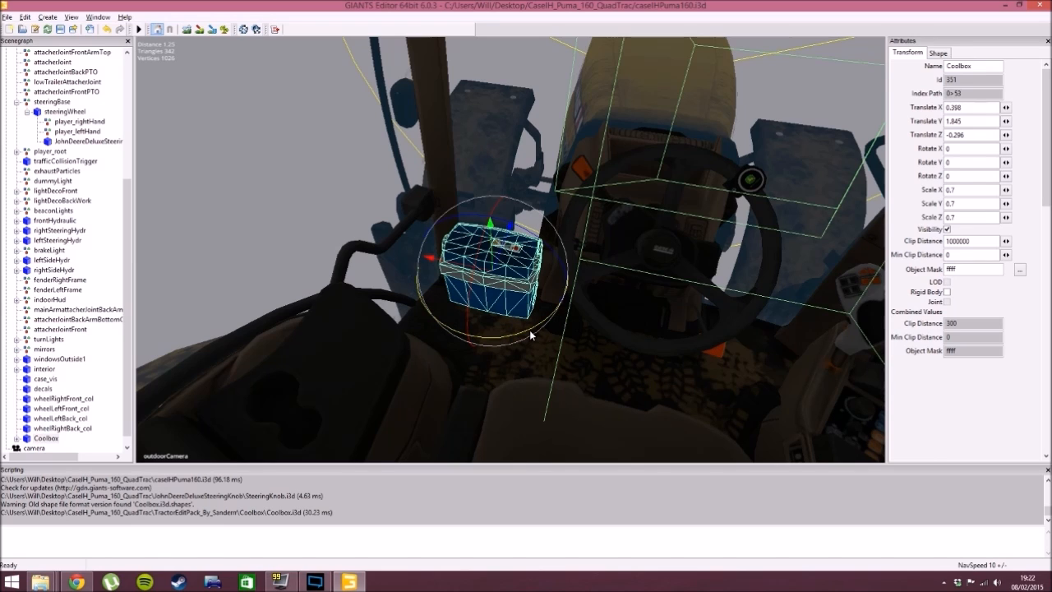
{"action": "left_click_drag", "start_coordinate": [531, 334], "coordinate": [453, 196]}
{"action": "left_click", "coordinate": [299, 207]}
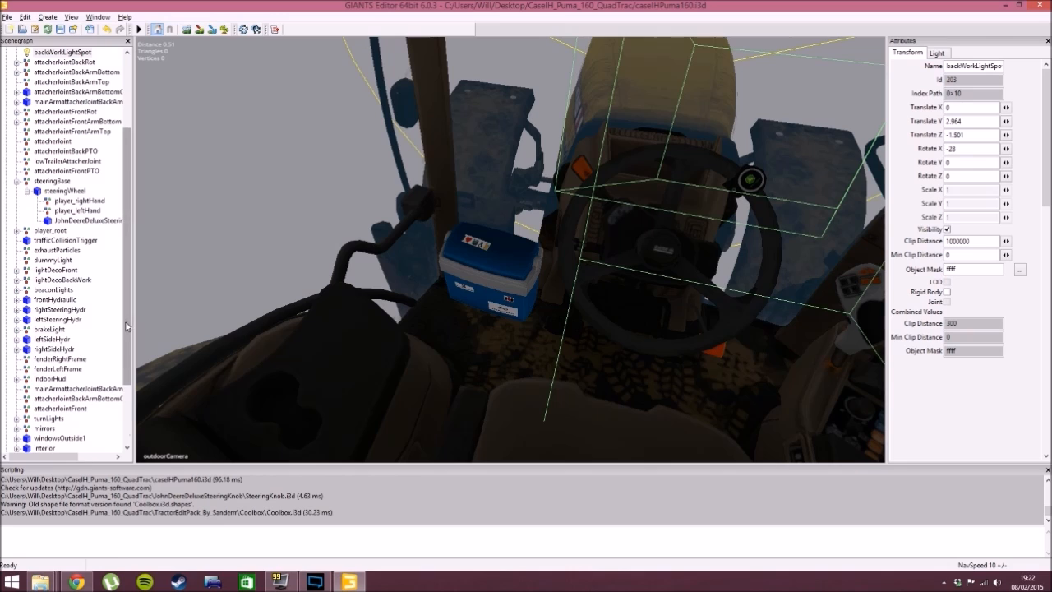
- Import Airhorn.i3d from the Airhorn folder of the tractor edit pack into the scene
{"action": "scroll", "coordinate": [128, 326], "scroll_direction": "down", "scroll_amount": 3}
{"action": "left_click", "coordinate": [41, 428]}
{"action": "left_click_drag", "start_coordinate": [483, 319], "coordinate": [605, 313]}
{"action": "left_click", "coordinate": [508, 290]}
{"action": "scroll", "coordinate": [573, 302], "scroll_direction": "down", "scroll_amount": 8}
{"action": "scroll", "coordinate": [594, 314], "scroll_direction": "up", "scroll_amount": 5}
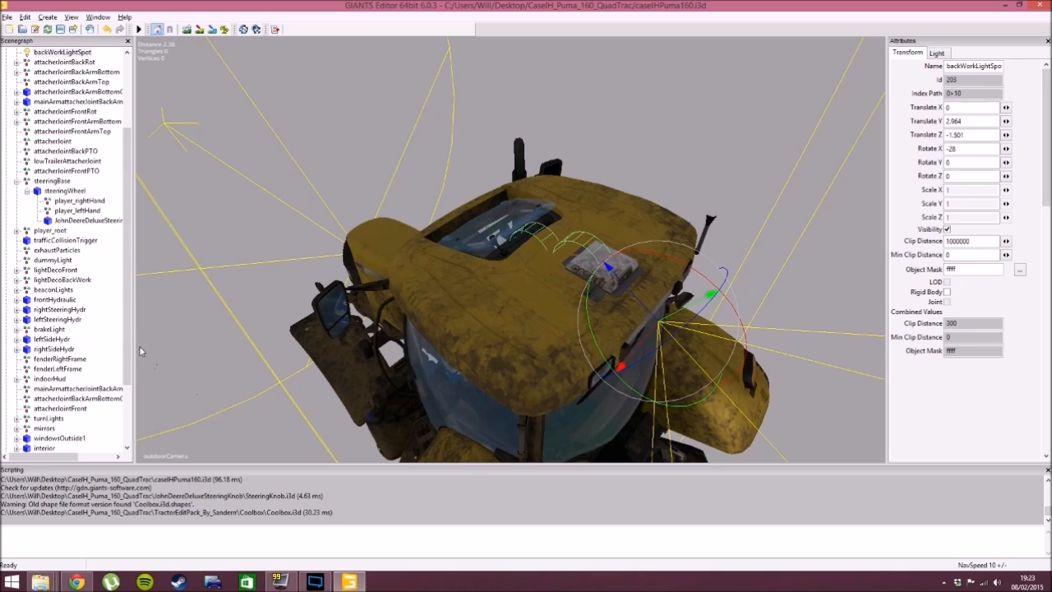
{"action": "left_click", "coordinate": [7, 16]}
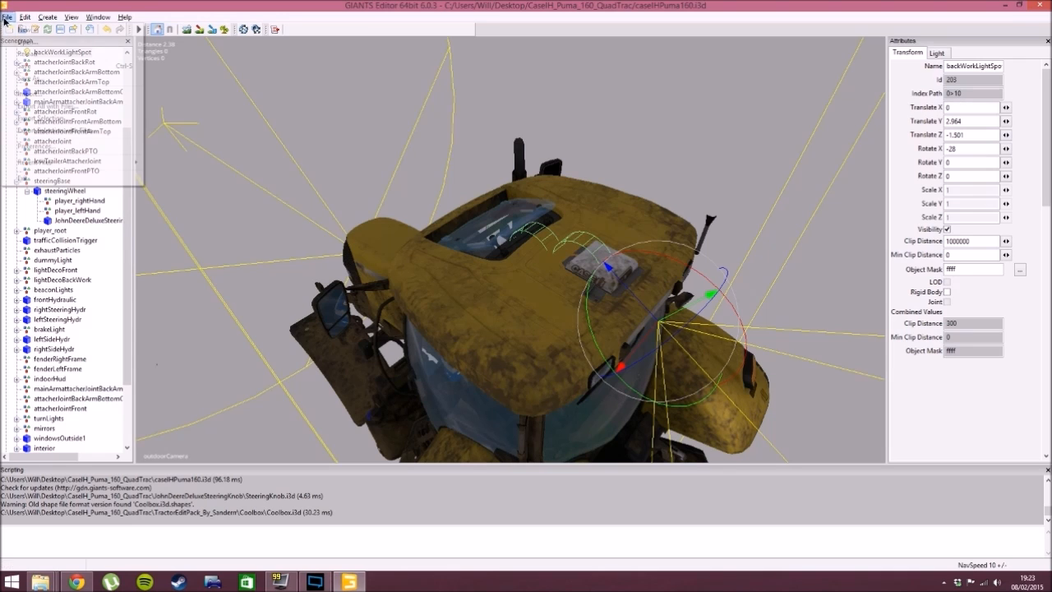
{"action": "left_click", "coordinate": [39, 97]}
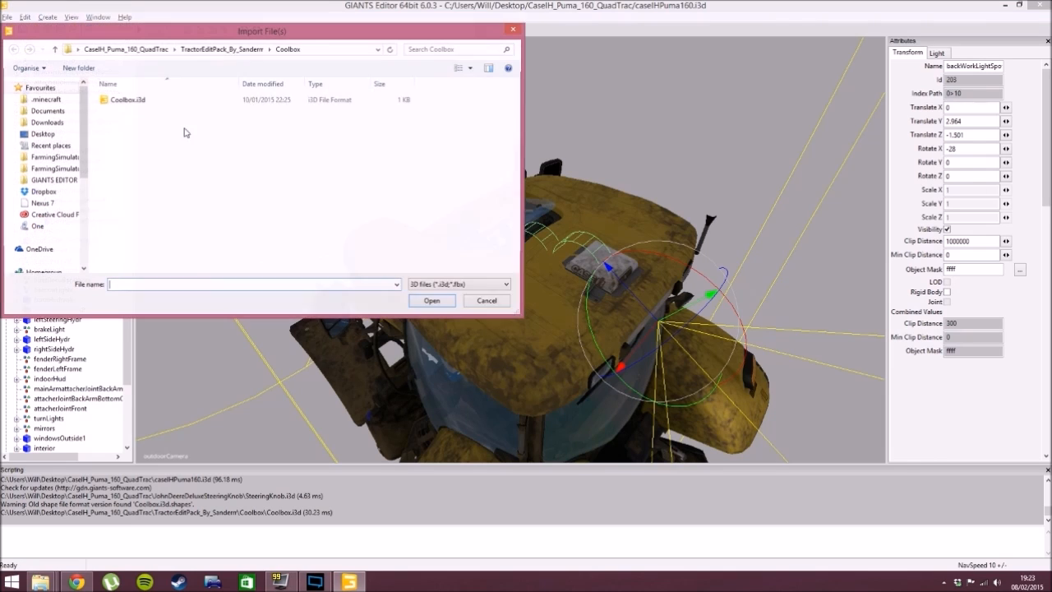
{"action": "left_click", "coordinate": [215, 51]}
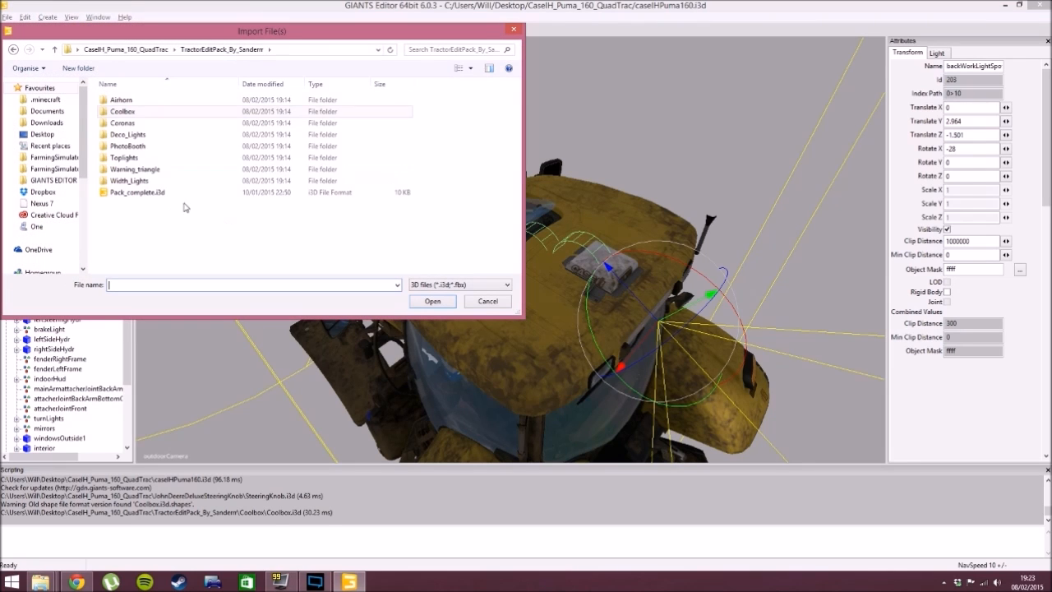
{"action": "double_click", "coordinate": [141, 101]}
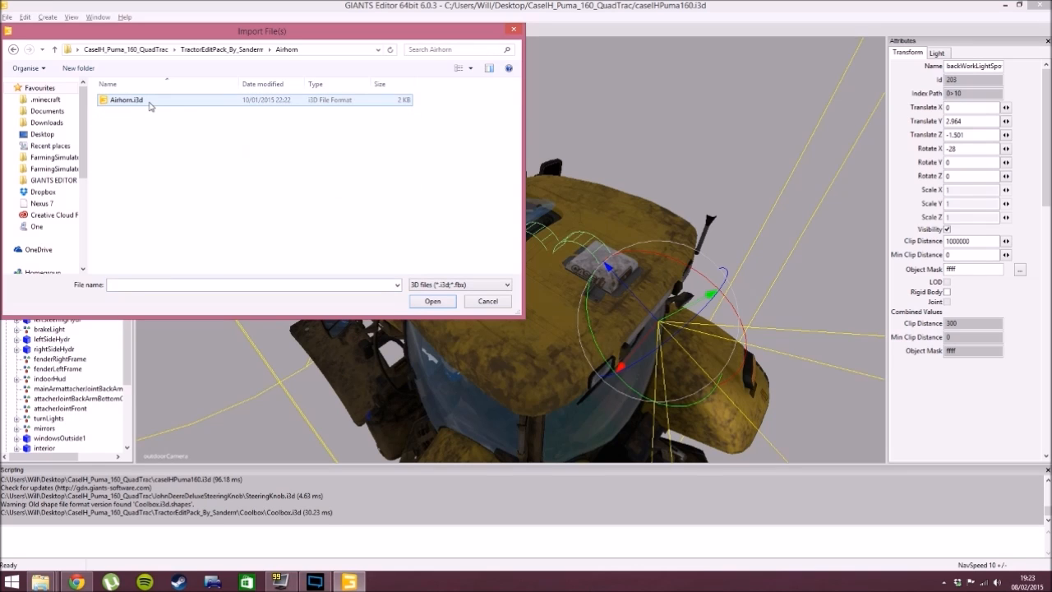
{"action": "left_click", "coordinate": [150, 102]}
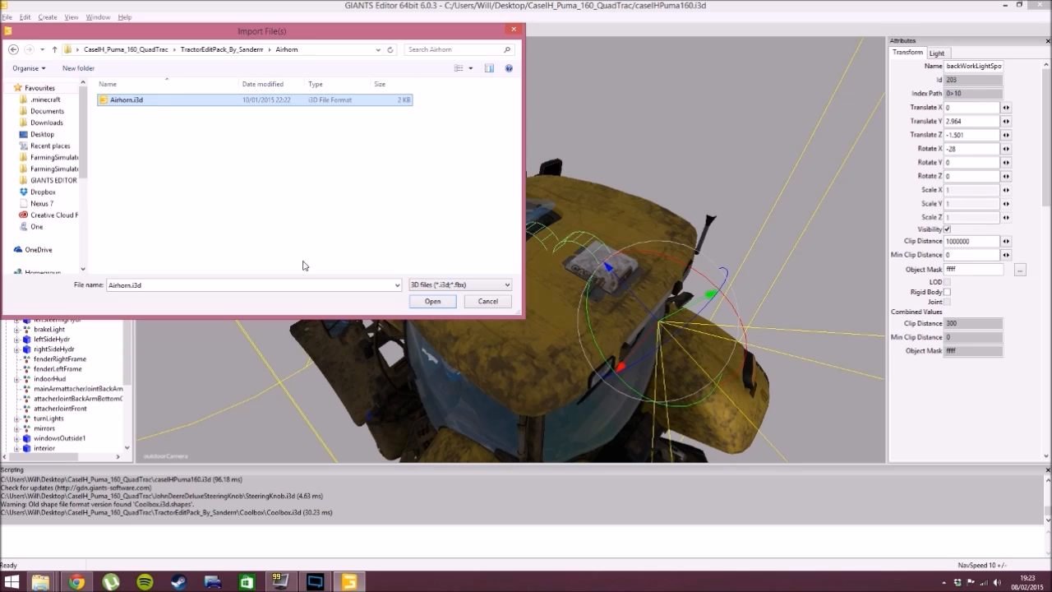
{"action": "left_click", "coordinate": [420, 302]}
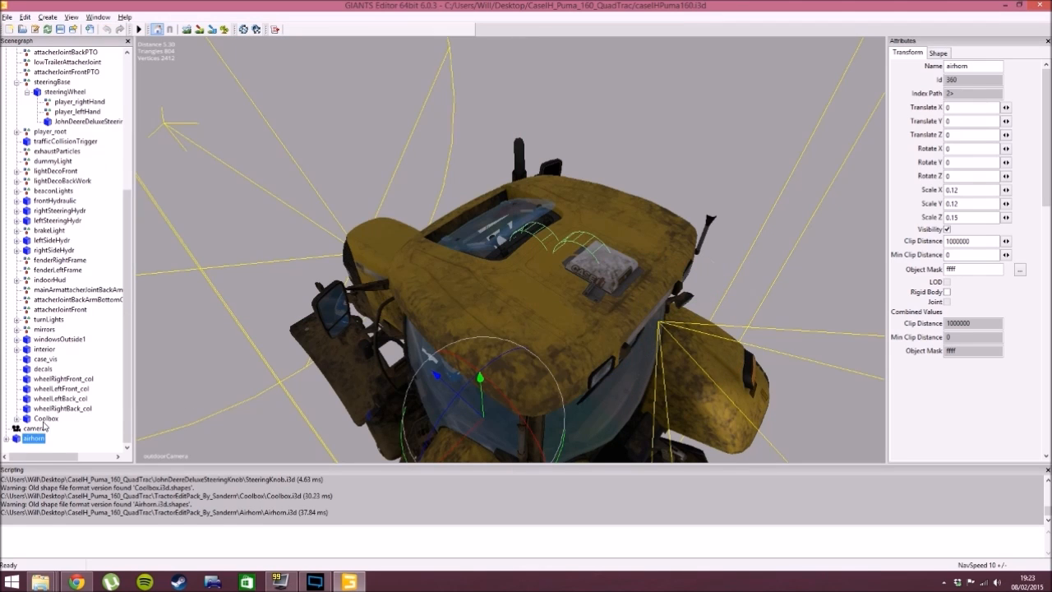
- Cut the airhorn from the scene's root level and paste it inside the casePuma160 group
{"action": "key", "text": "ctrl+x"}
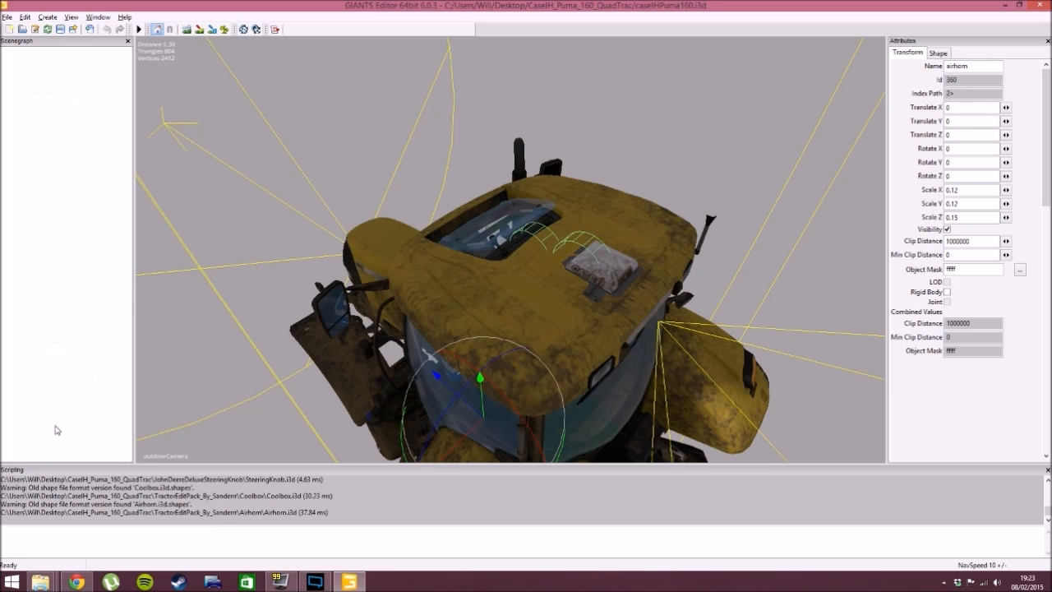
{"action": "left_click", "coordinate": [45, 52]}
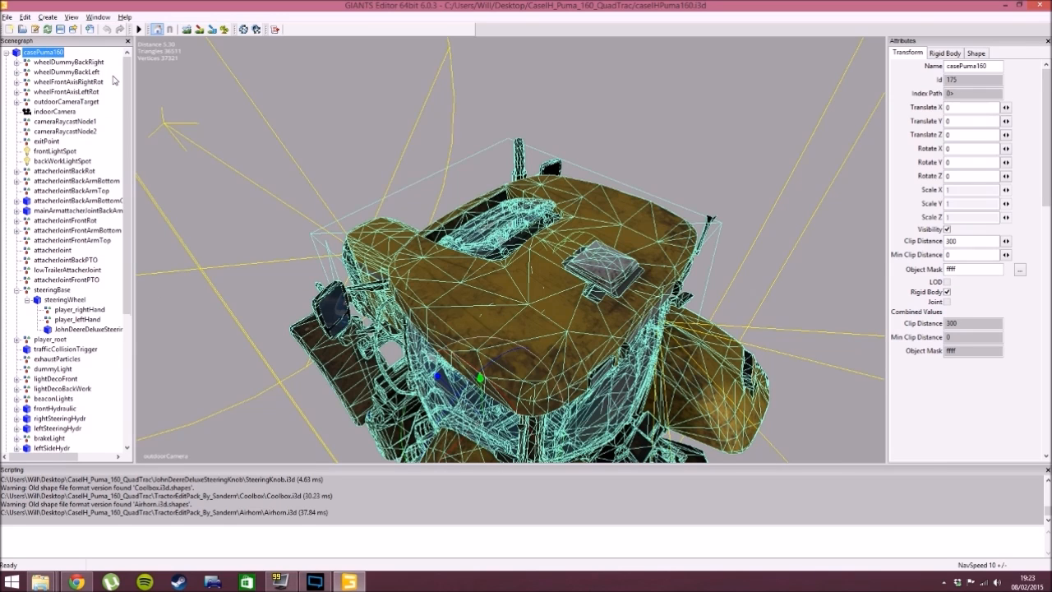
{"action": "key", "text": "ctrl+v"}
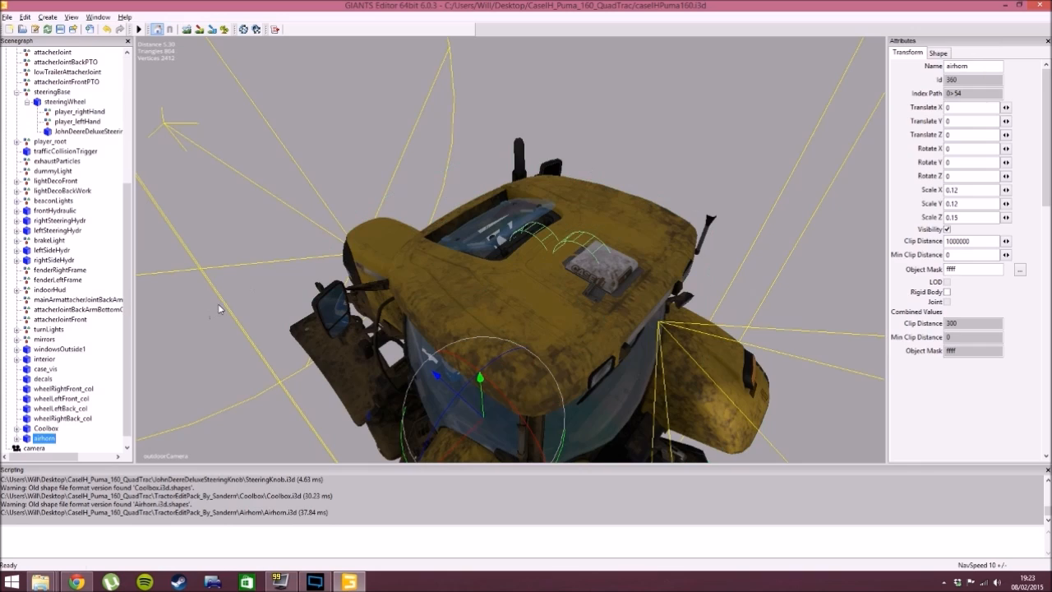
- Place the airhorn interactively on the cab roof and raise it to sit at about X 0.551, Y 3.165, Z -0.904
{"action": "key", "text": "ctrl+b"}
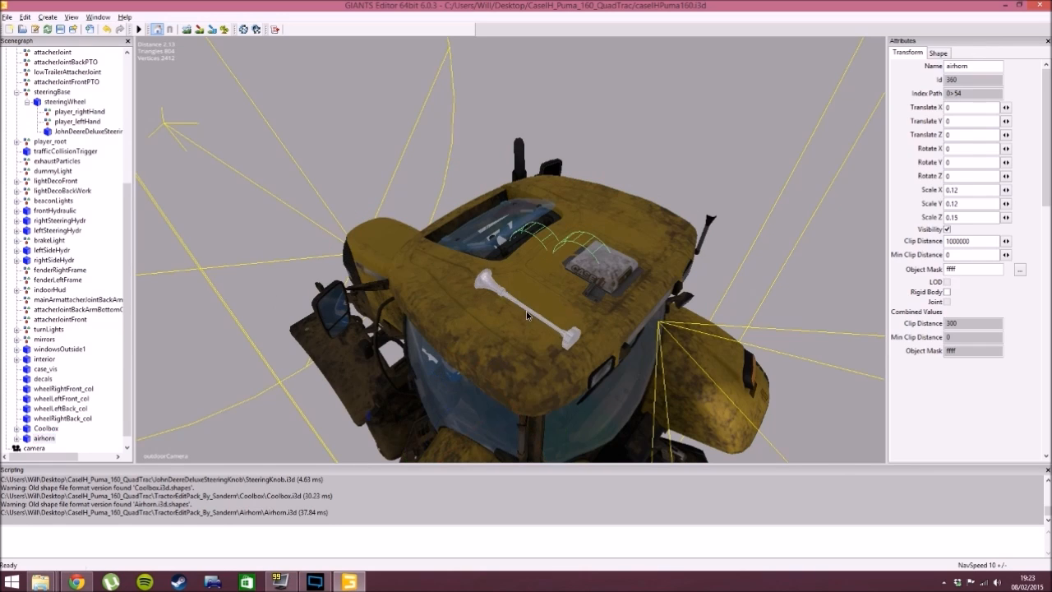
{"action": "left_click", "coordinate": [506, 305]}
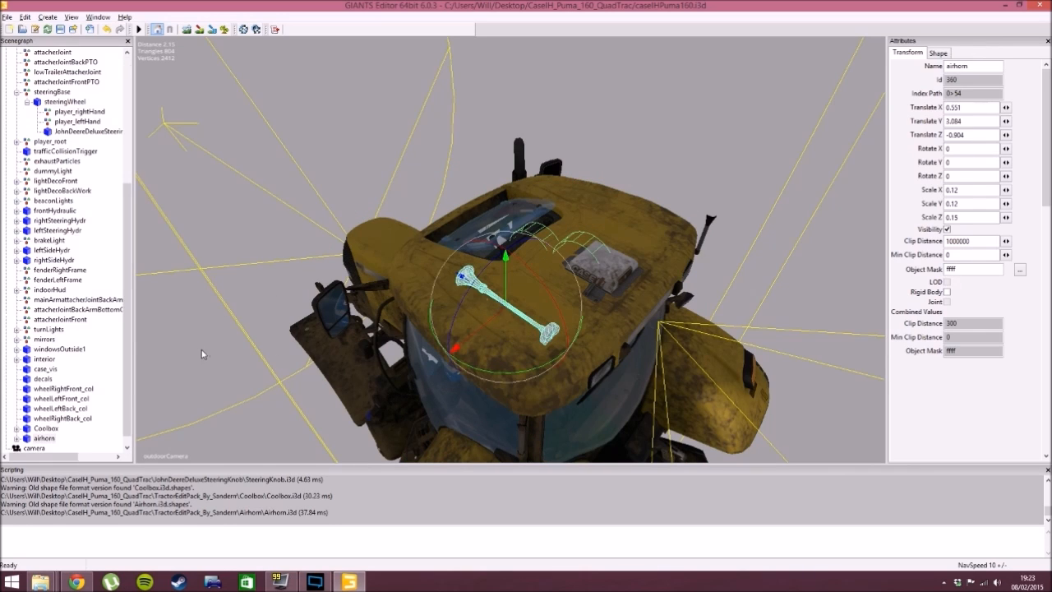
{"action": "left_click_drag", "start_coordinate": [448, 323], "coordinate": [493, 230], "text": "alt"}
{"action": "scroll", "coordinate": [434, 277], "scroll_direction": "up", "scroll_amount": 5}
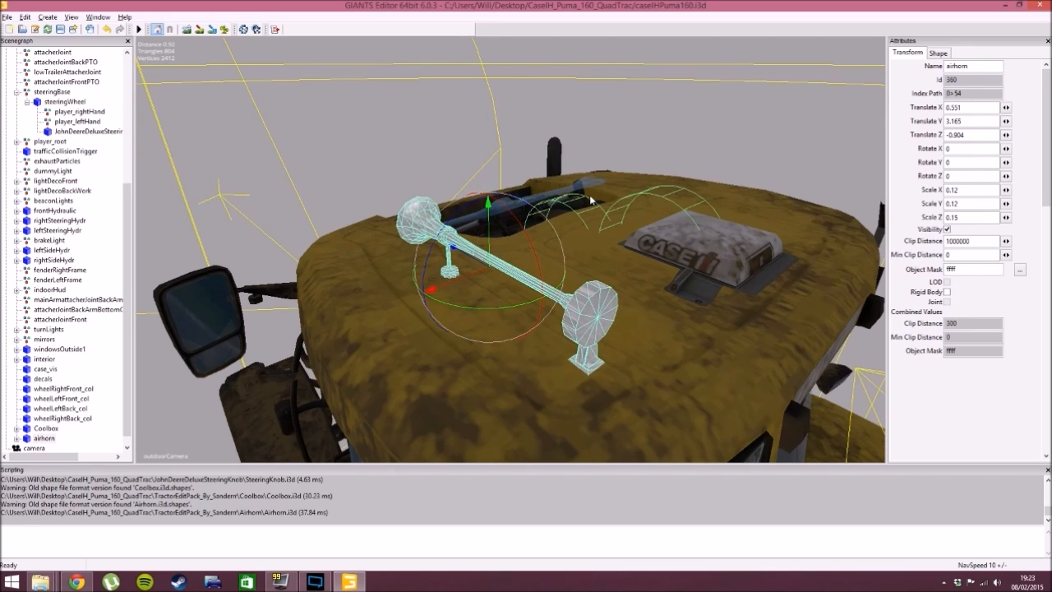
{"action": "left_click", "coordinate": [682, 138]}
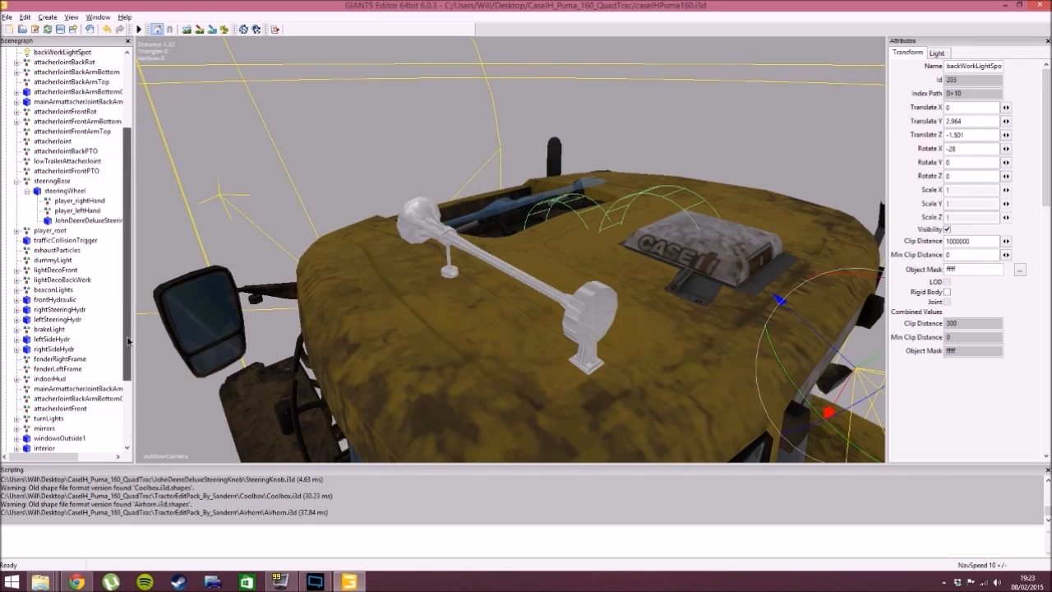
{"action": "left_click_drag", "start_coordinate": [127, 360], "coordinate": [77, 442]}
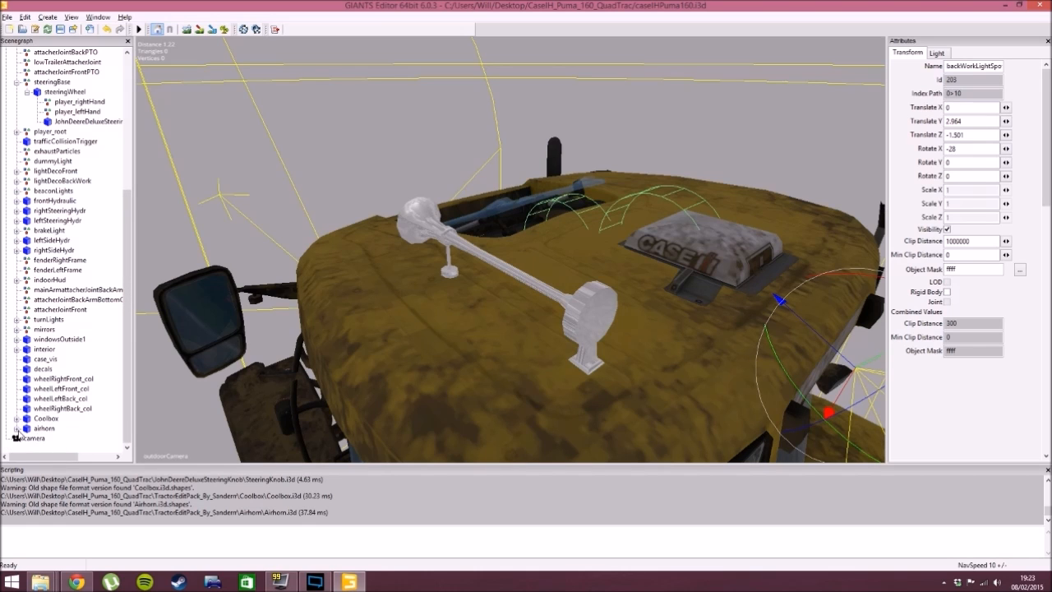
{"action": "middle_click_drag", "start_coordinate": [381, 330], "coordinate": [440, 328], "text": "alt"}
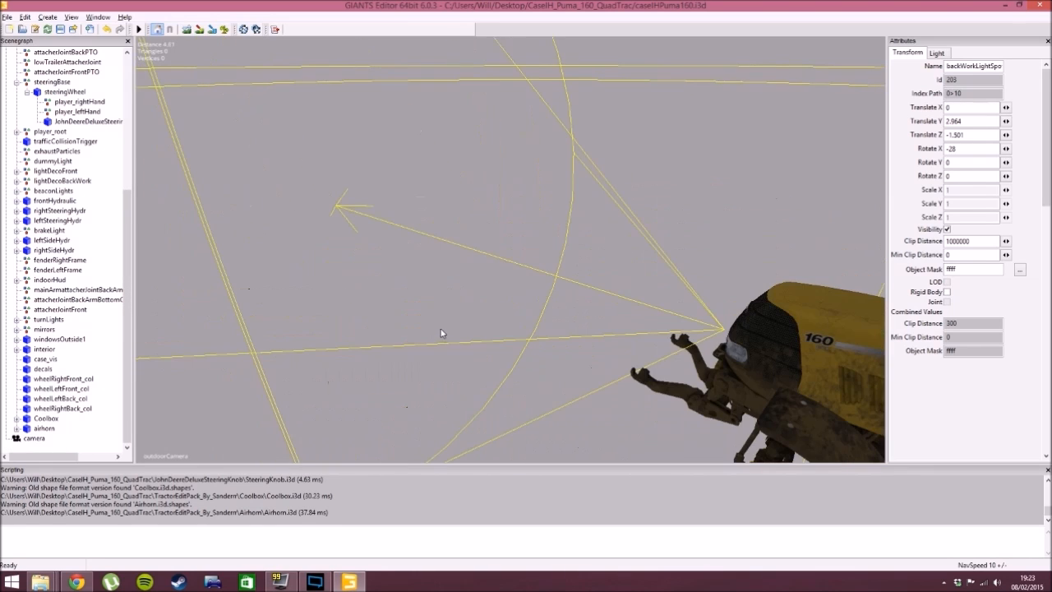
{"action": "left_click_drag", "start_coordinate": [414, 344], "coordinate": [397, 376], "text": "alt"}
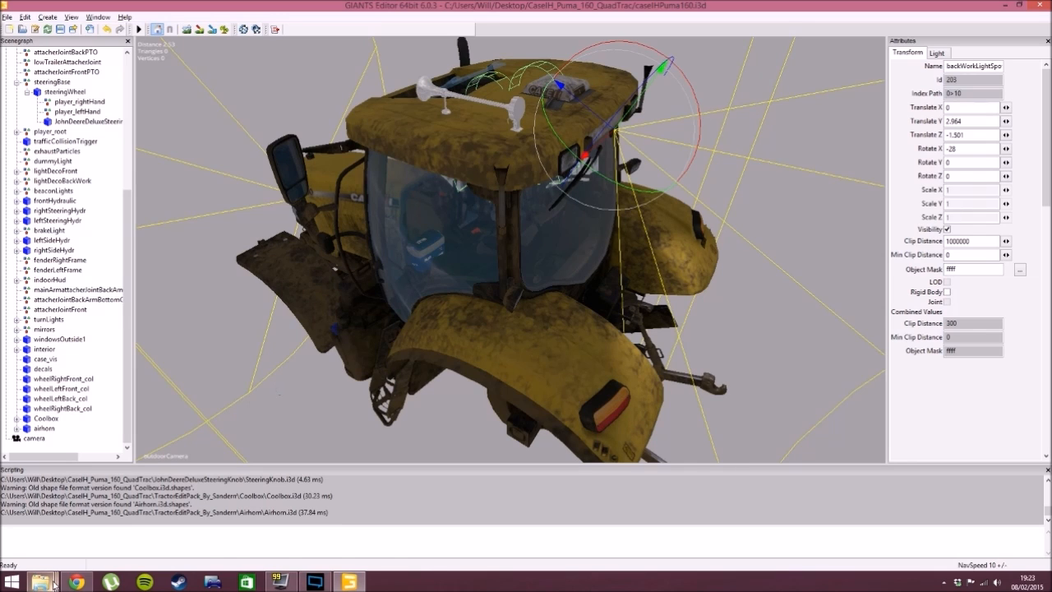
- Switch to the mod's folder in File Explorer and open ReadMe_EN.txt from the tractor edit pack folder
{"action": "mouse_move", "coordinate": [48, 585]}
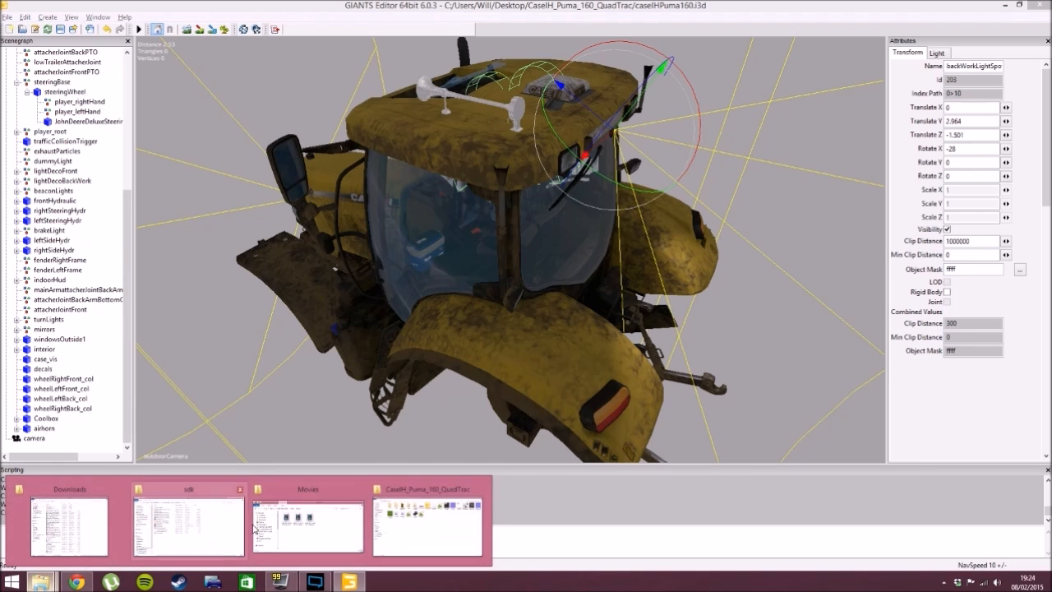
{"action": "left_click", "coordinate": [439, 493]}
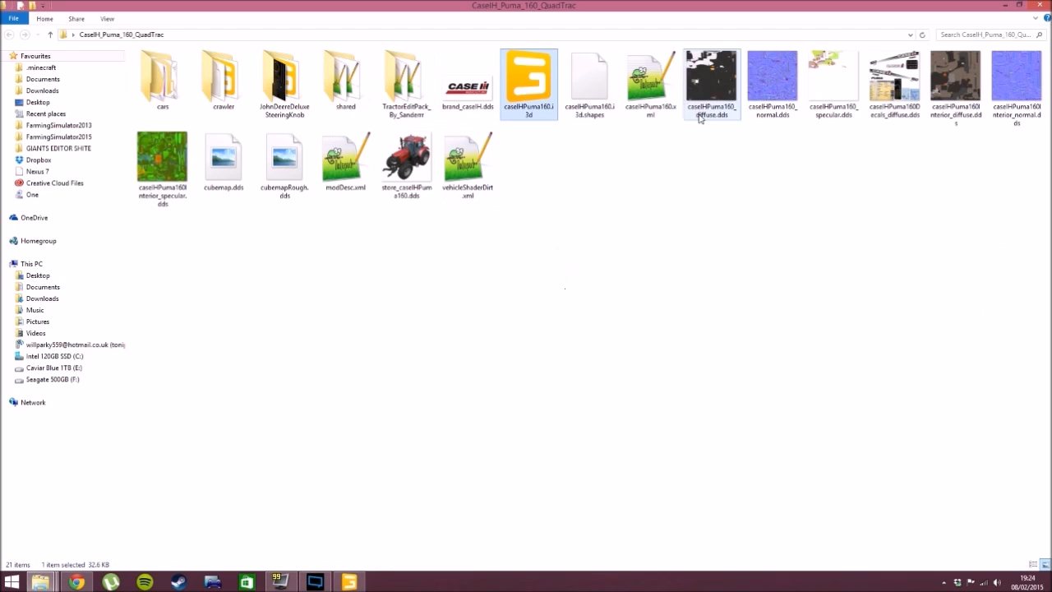
{"action": "left_click", "coordinate": [404, 82]}
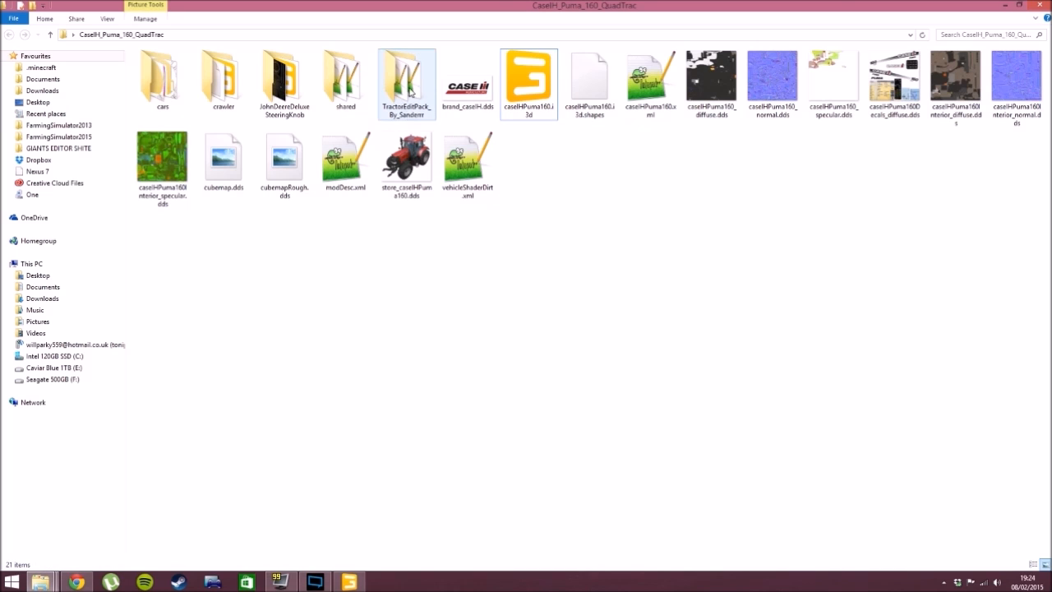
{"action": "double_click", "coordinate": [409, 89]}
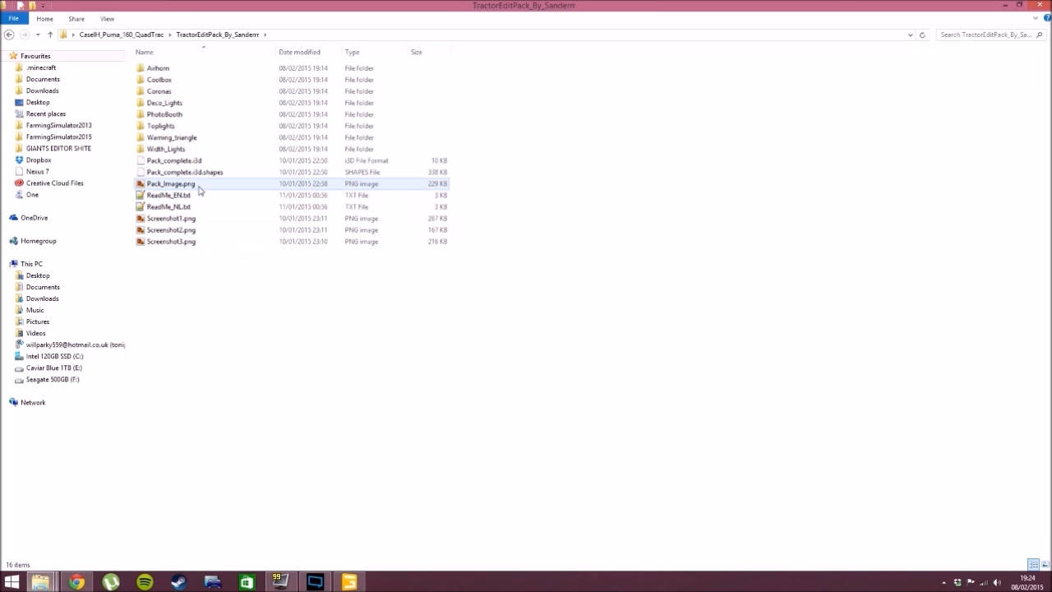
{"action": "double_click", "coordinate": [180, 195]}
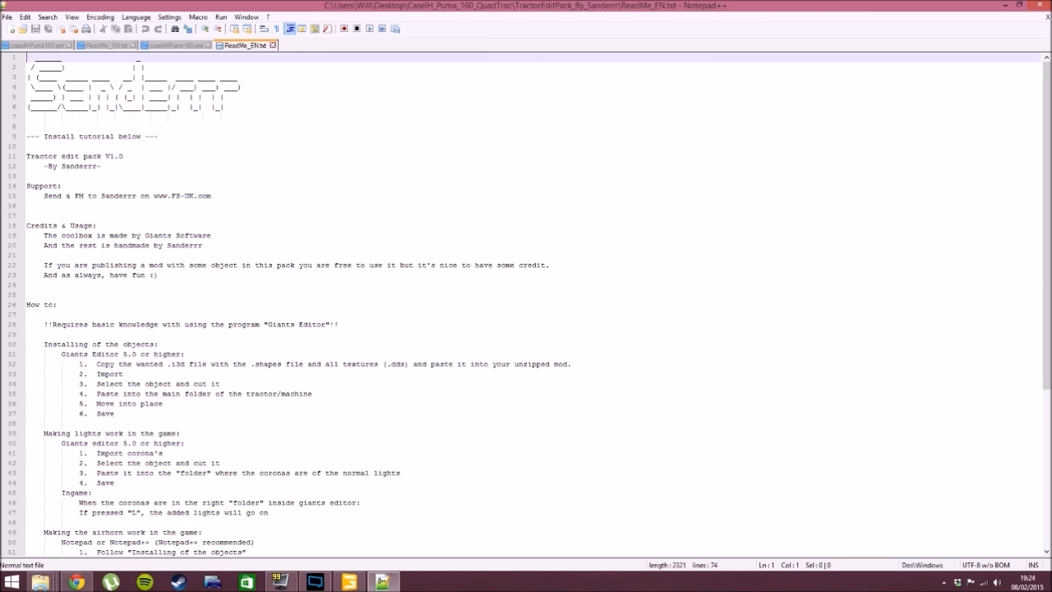
- Read the readme's instructions for installing objects, lights and the airhorn, focusing on the honkSound line to search for
{"action": "scroll", "coordinate": [526, 304], "scroll_direction": "down", "scroll_amount": 4}
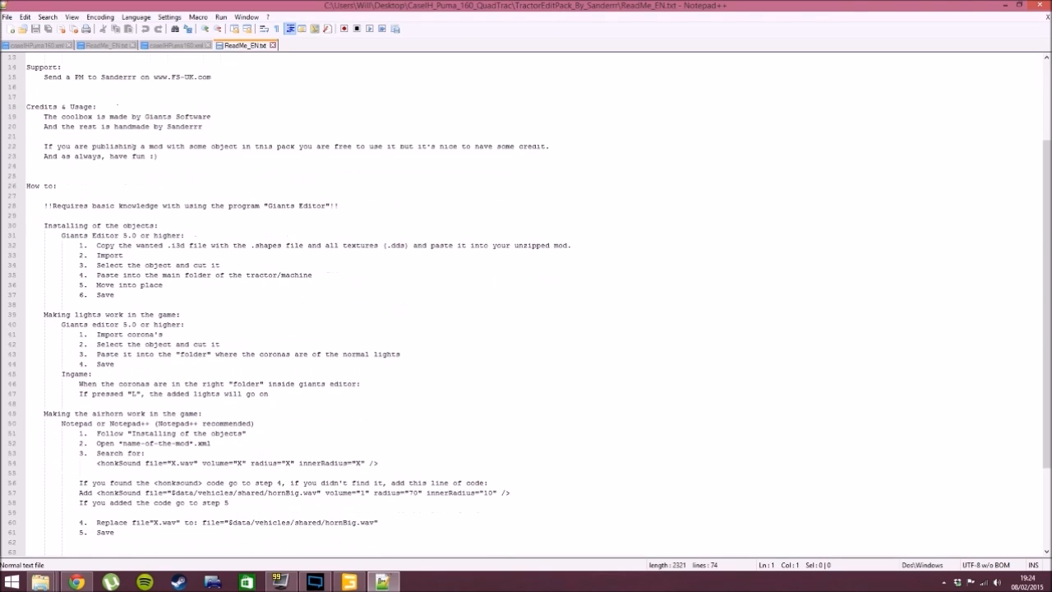
{"action": "left_click_drag", "start_coordinate": [43, 225], "coordinate": [132, 304]}
{"action": "left_click_drag", "start_coordinate": [43, 314], "coordinate": [268, 393]}
{"action": "left_click_drag", "start_coordinate": [43, 403], "coordinate": [293, 492]}
{"action": "scroll", "coordinate": [419, 417], "scroll_direction": "down", "scroll_amount": 3}
{"action": "left_click", "coordinate": [378, 433]}
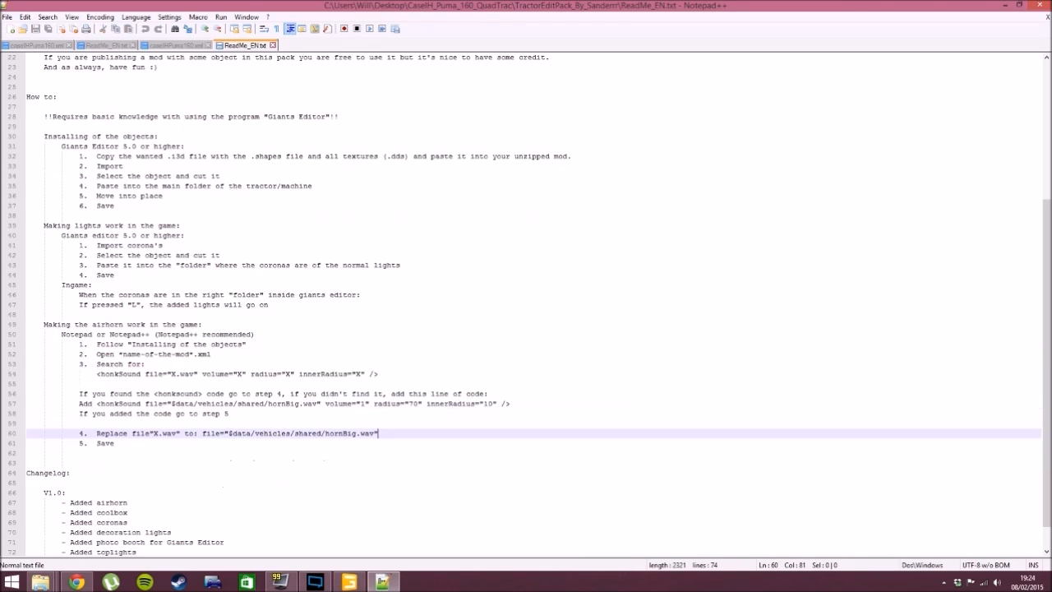
{"action": "scroll", "coordinate": [378, 434], "scroll_direction": "down", "scroll_amount": 1}
{"action": "left_click", "coordinate": [115, 413]}
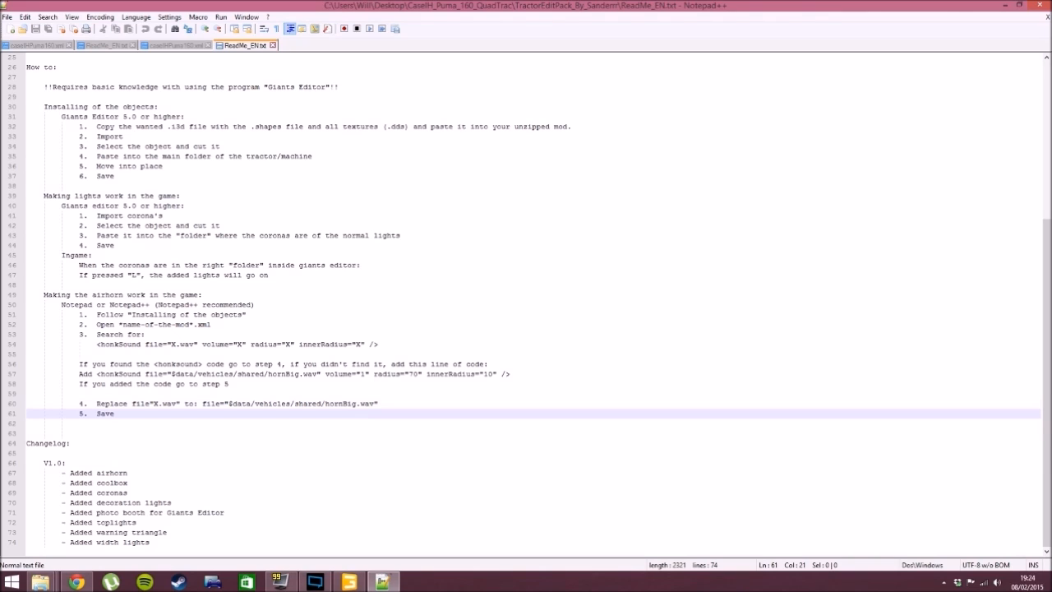
{"action": "left_click", "coordinate": [70, 443]}
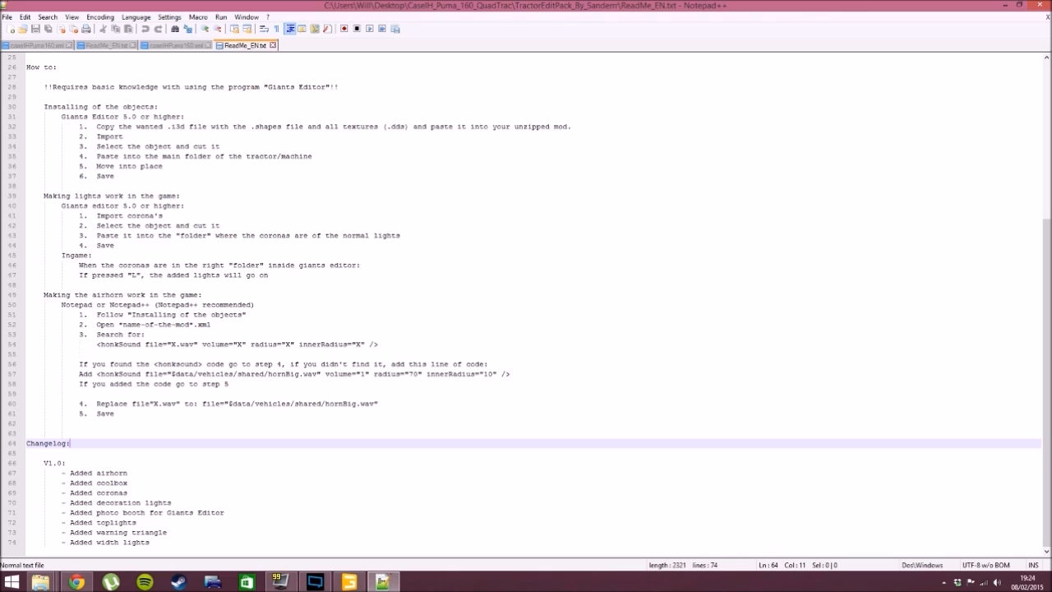
{"action": "left_click_drag", "start_coordinate": [96, 344], "coordinate": [378, 344]}
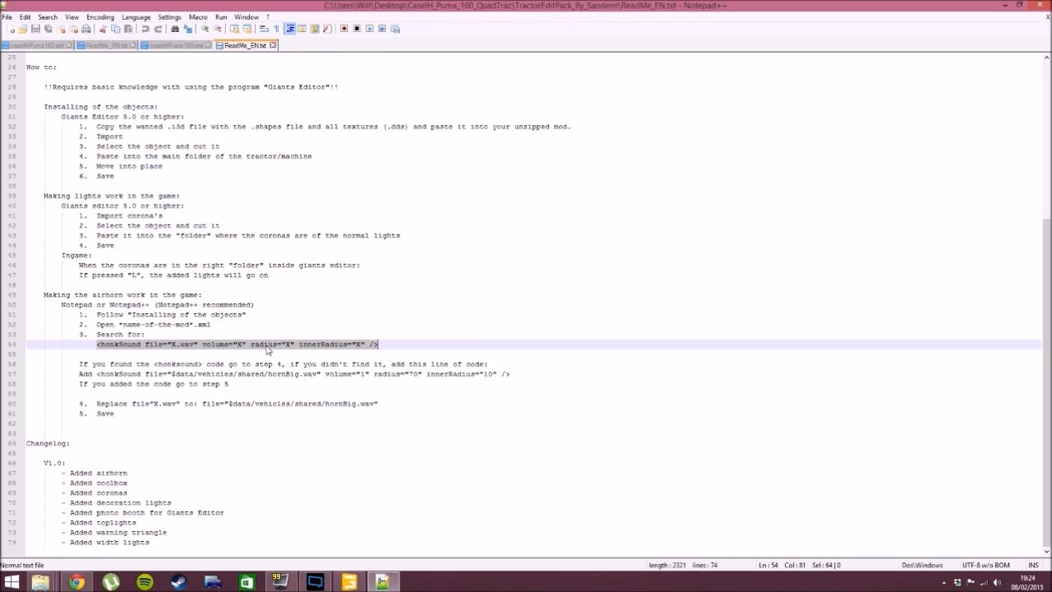
{"action": "left_click", "coordinate": [380, 344]}
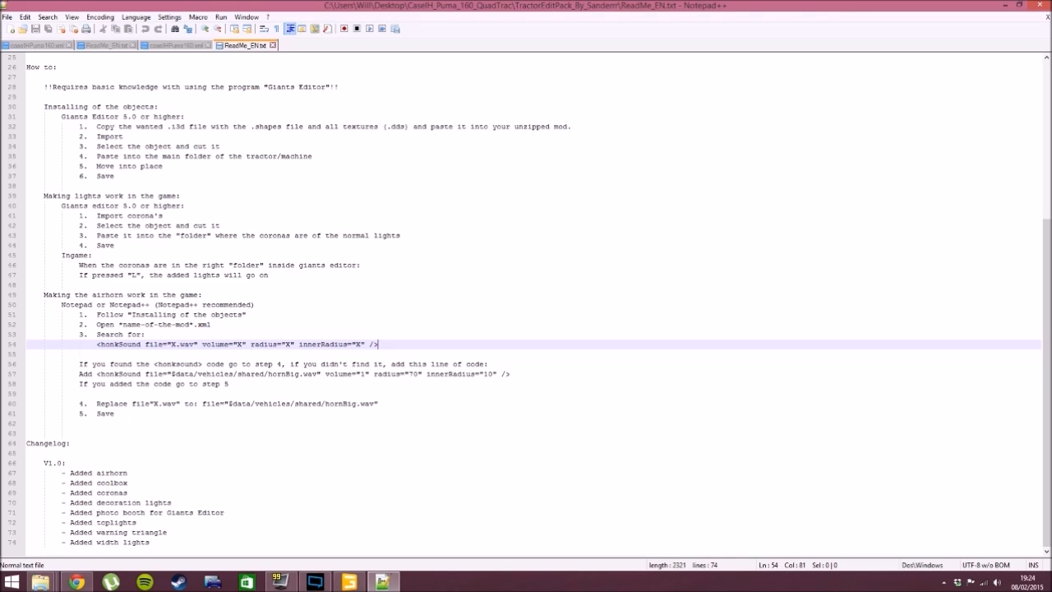
- Return to the CaseIH_Puma_160_QuadTrac folder in File Explorer and open caseIHPuma160.xml for editing
{"action": "left_click", "coordinate": [40, 582]}
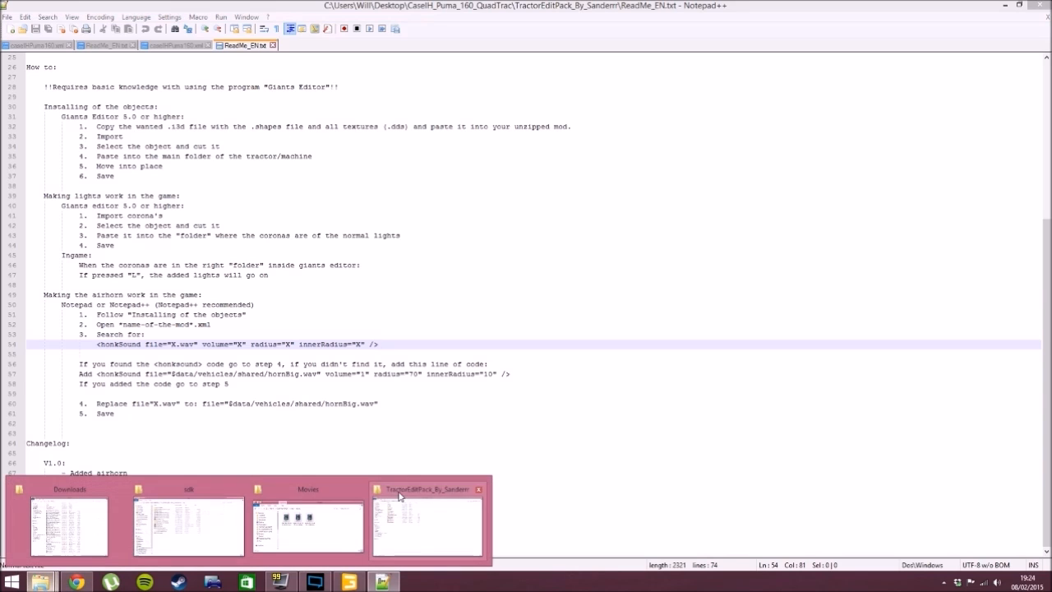
{"action": "left_click", "coordinate": [377, 510]}
{"action": "left_click", "coordinate": [123, 35]}
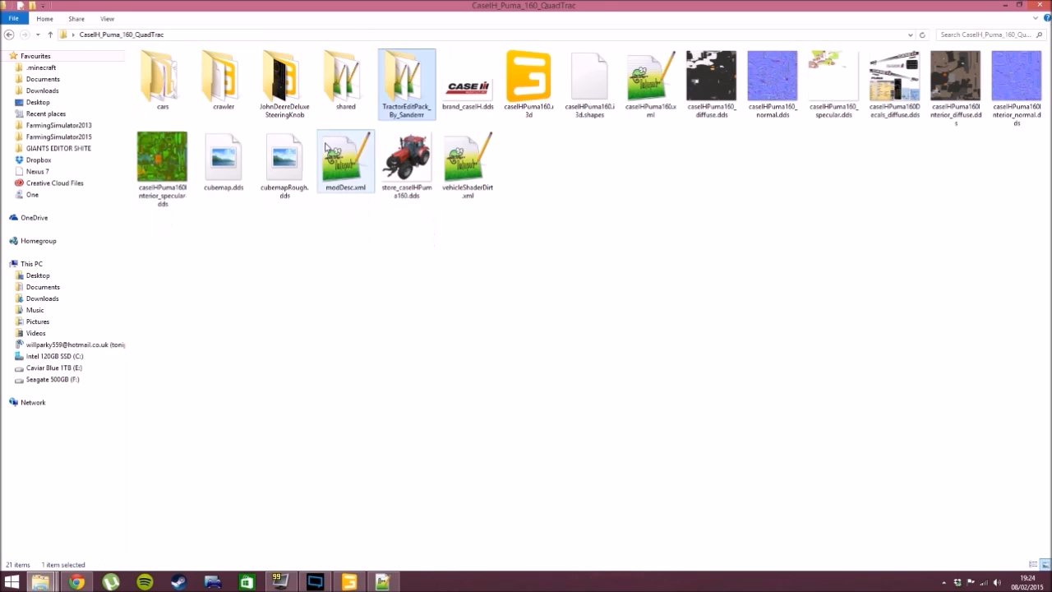
{"action": "left_click", "coordinate": [561, 245]}
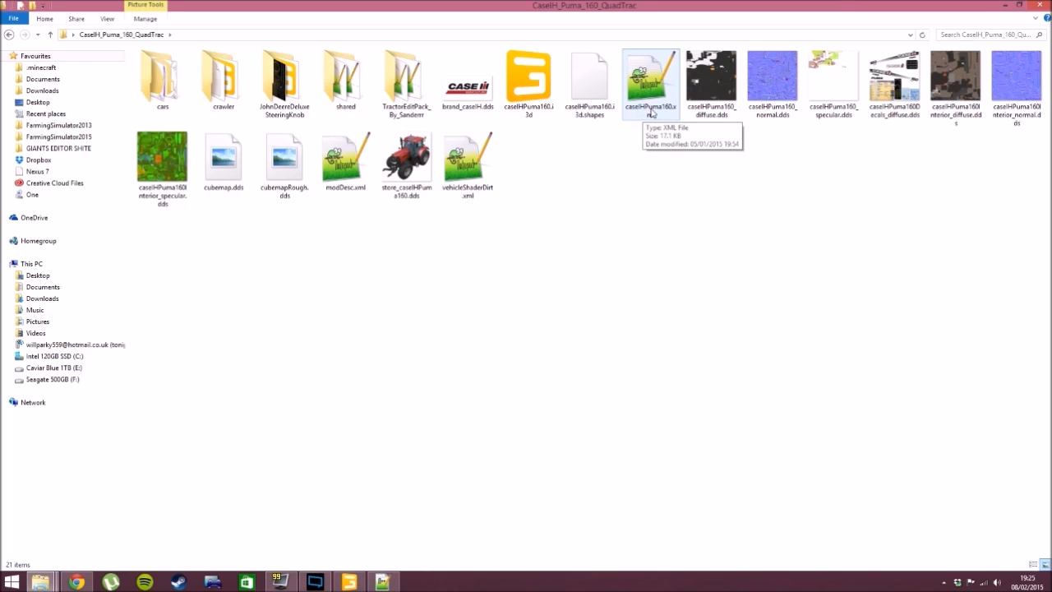
{"action": "left_click", "coordinate": [651, 116]}
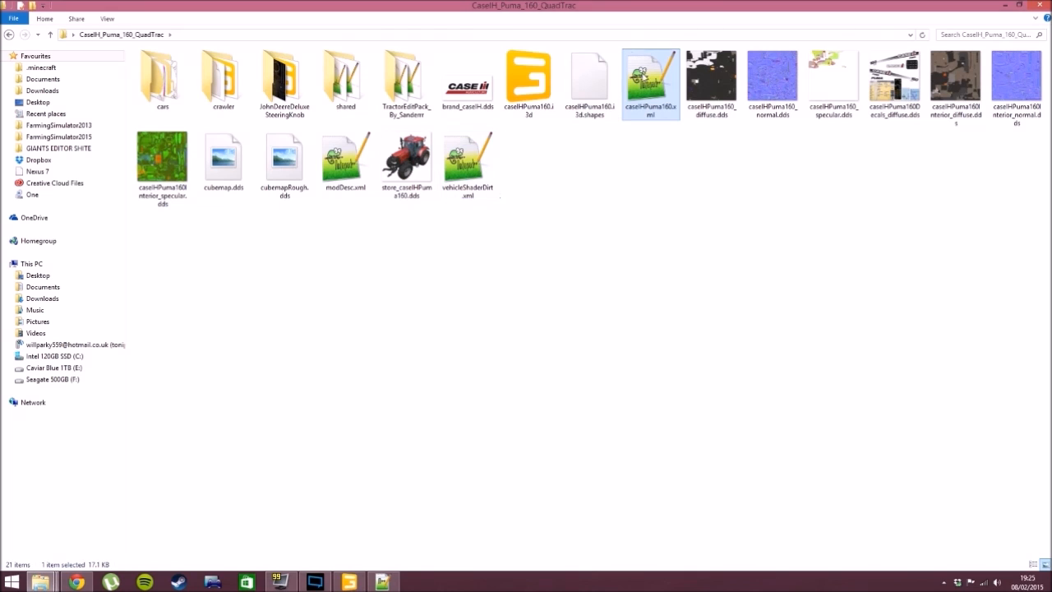
{"action": "double_click", "coordinate": [650, 83]}
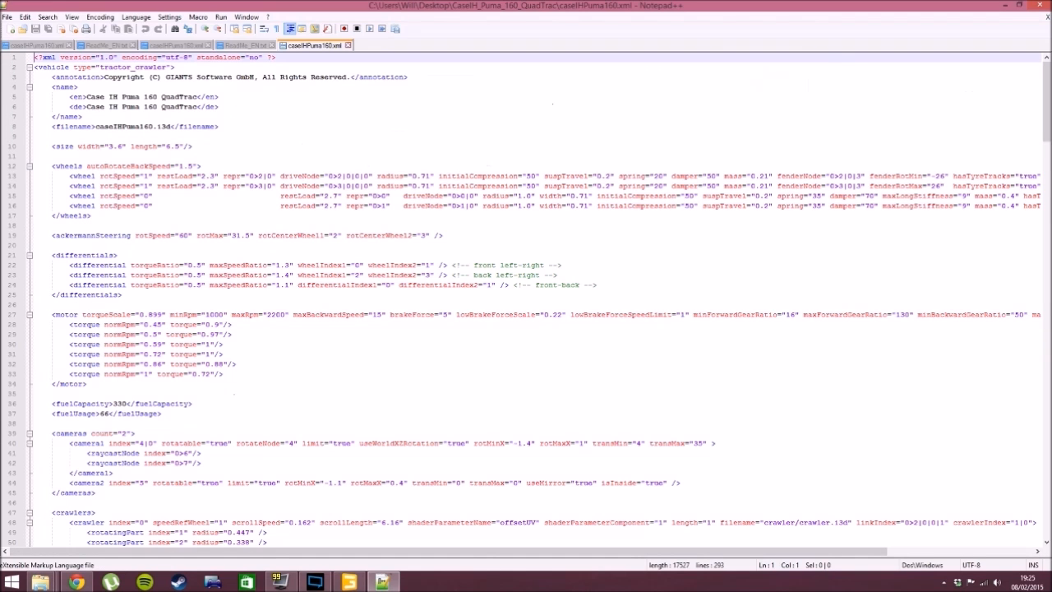
- Find the honkSound line among the sound entries of caseIHPuma160.xml and select the whole line
{"action": "scroll", "coordinate": [526, 296], "scroll_direction": "down", "scroll_amount": 19}
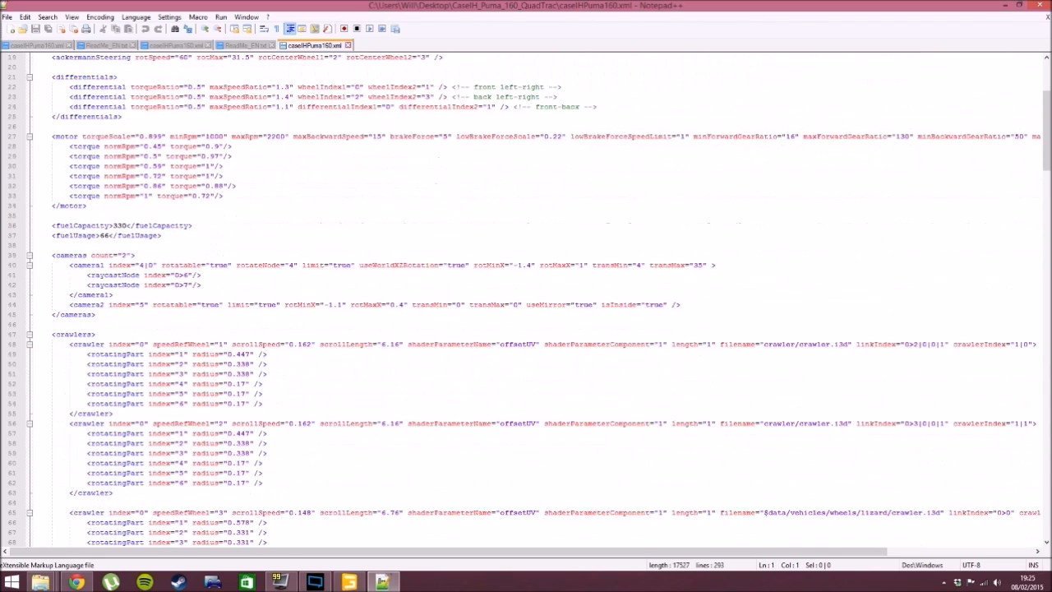
{"action": "scroll", "coordinate": [539, 300], "scroll_direction": "down", "scroll_amount": 1}
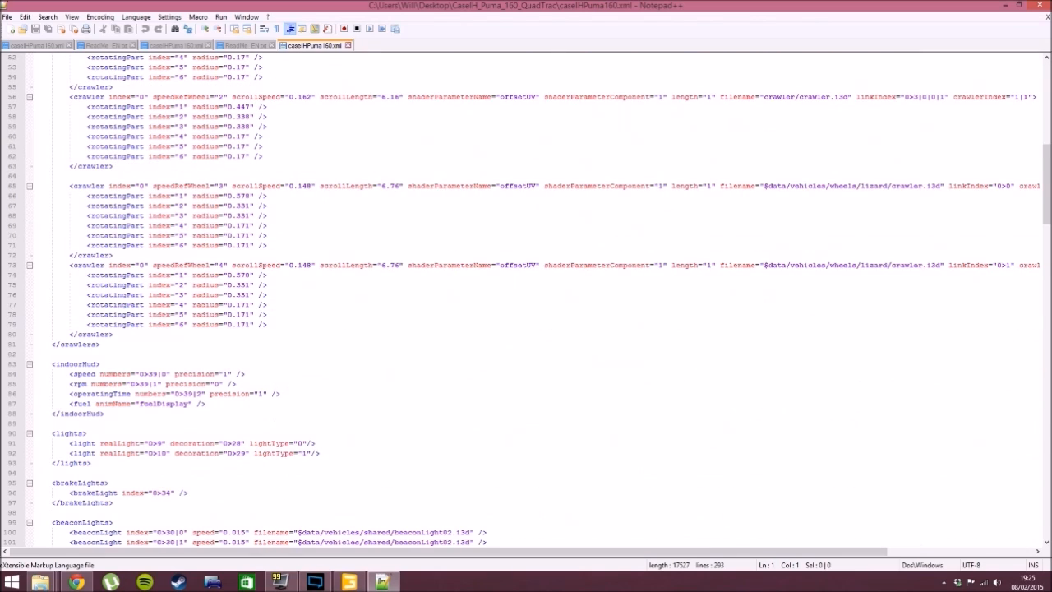
{"action": "scroll", "coordinate": [482, 500], "scroll_direction": "down", "scroll_amount": 4}
{"action": "scroll", "coordinate": [482, 499], "scroll_direction": "down", "scroll_amount": 15}
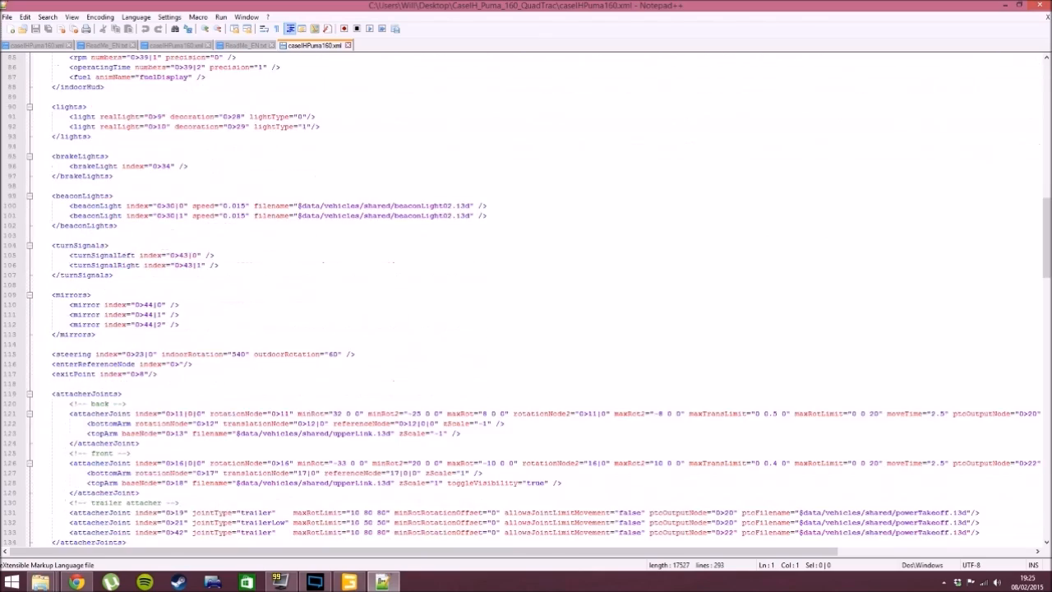
{"action": "scroll", "coordinate": [526, 300], "scroll_direction": "down", "scroll_amount": 20}
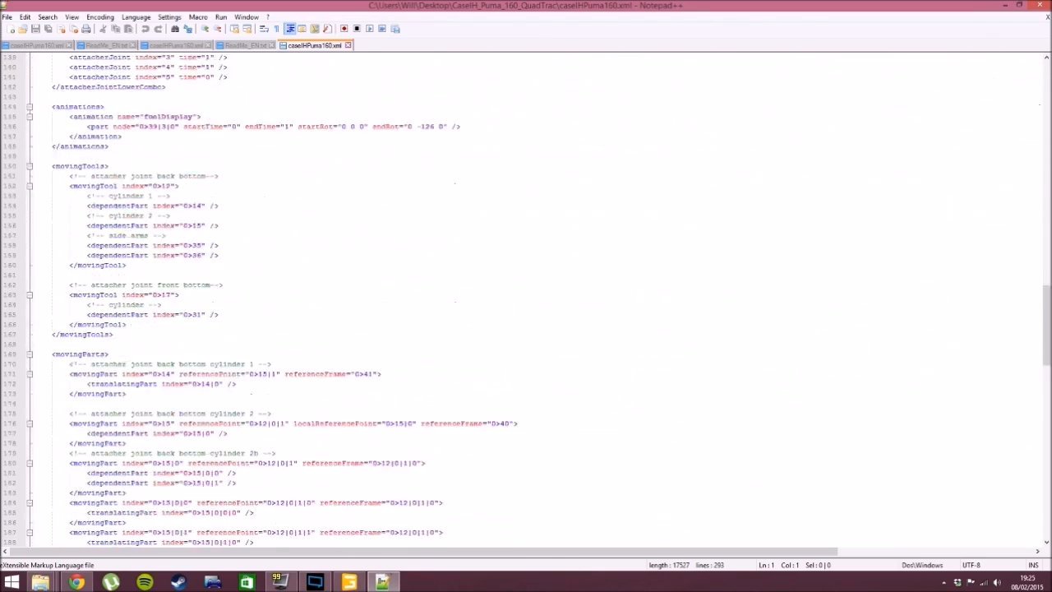
{"action": "scroll", "coordinate": [526, 300], "scroll_direction": "down", "scroll_amount": 16}
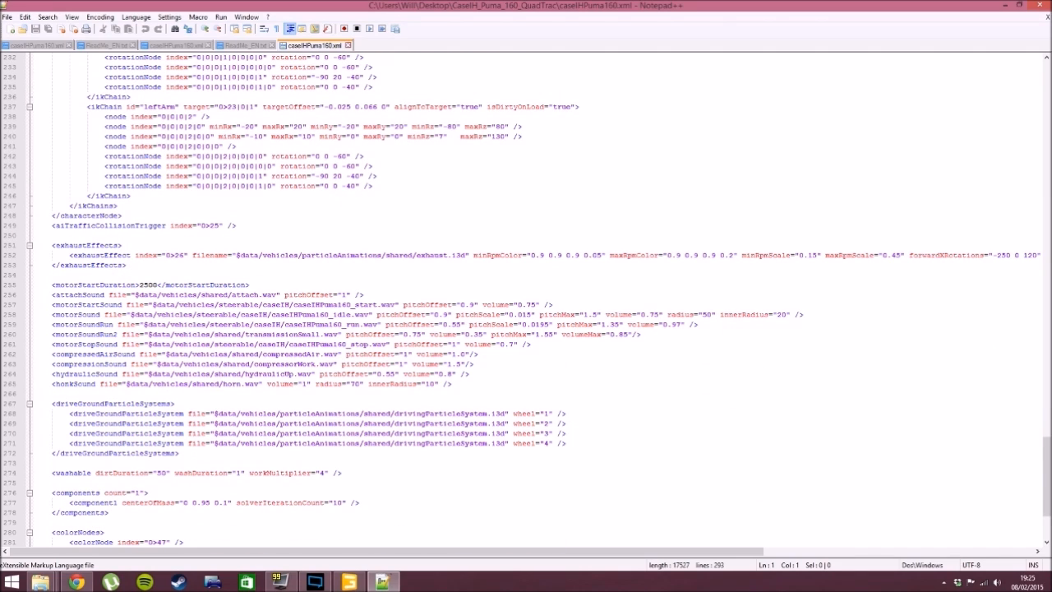
{"action": "left_click_drag", "start_coordinate": [52, 384], "coordinate": [452, 383]}
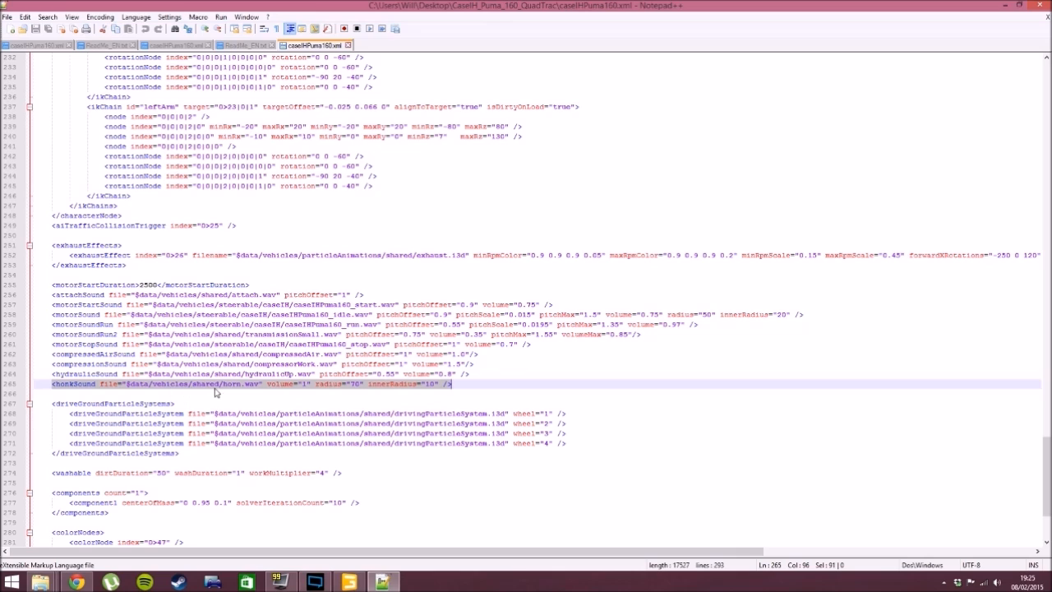
{"action": "left_click", "coordinate": [450, 384]}
{"action": "key", "text": "shift+Home"}
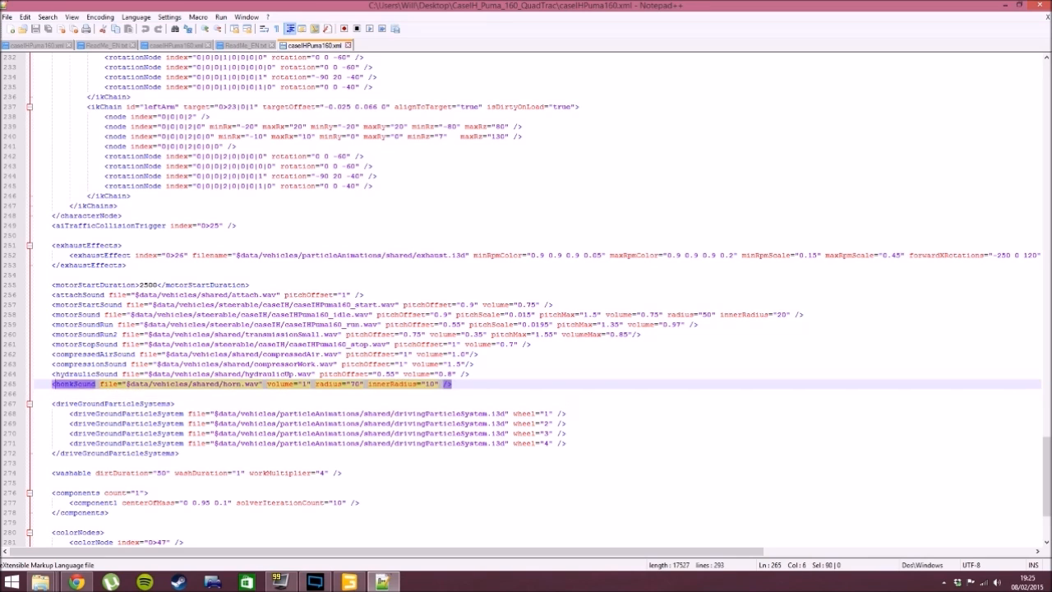
- Replace the selected honkSound line with the readme's version using $data/vehicles/shared/hornBig.wav and save caseIHPuma160.xml
{"action": "left_click", "coordinate": [236, 45]}
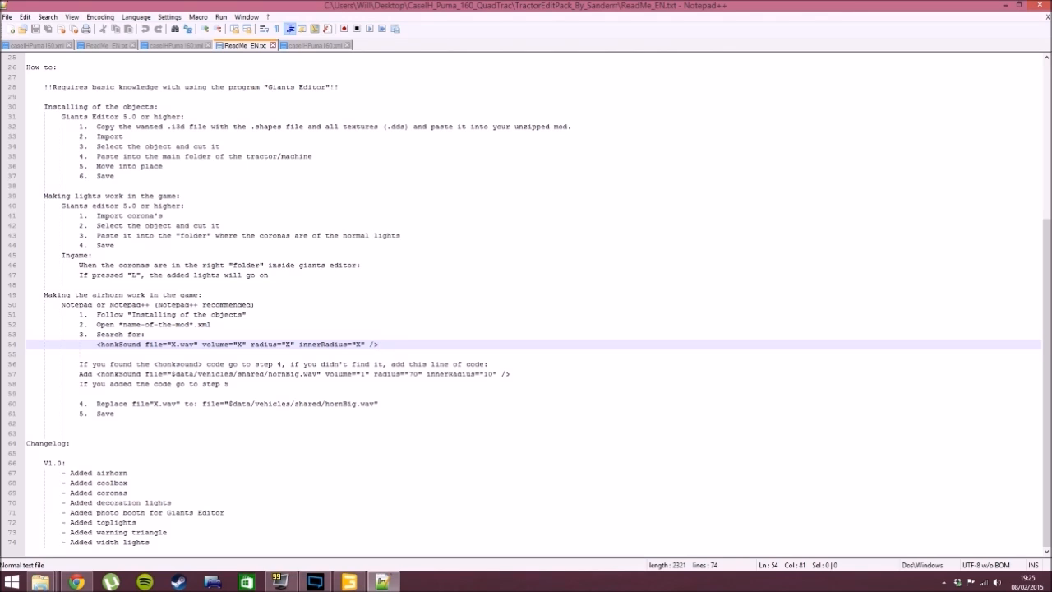
{"action": "left_click_drag", "start_coordinate": [97, 374], "coordinate": [511, 374]}
{"action": "key", "text": "ctrl+c"}
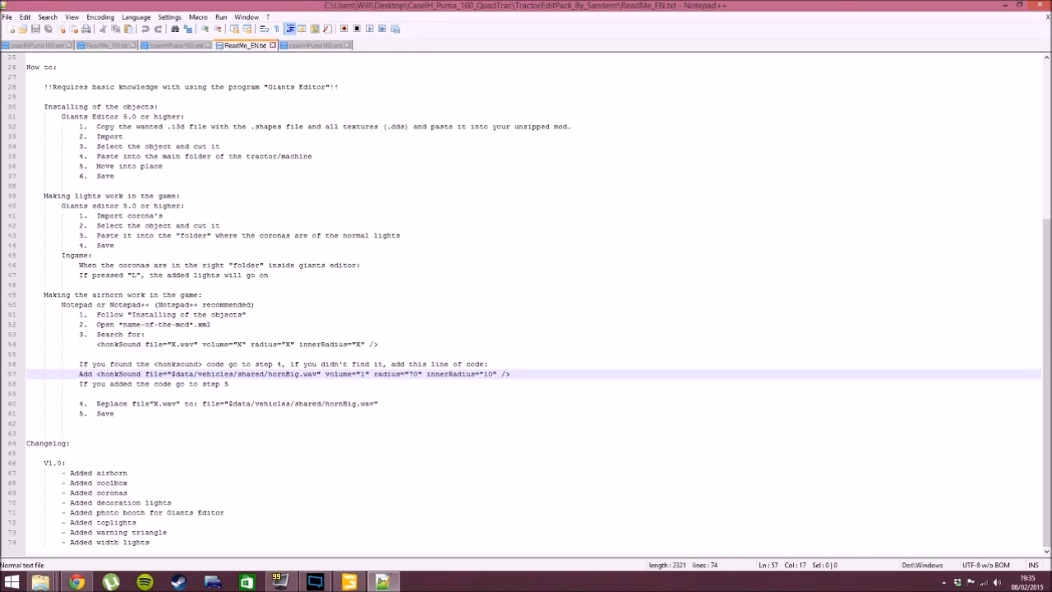
{"action": "left_click_drag", "start_coordinate": [97, 374], "coordinate": [506, 374]}
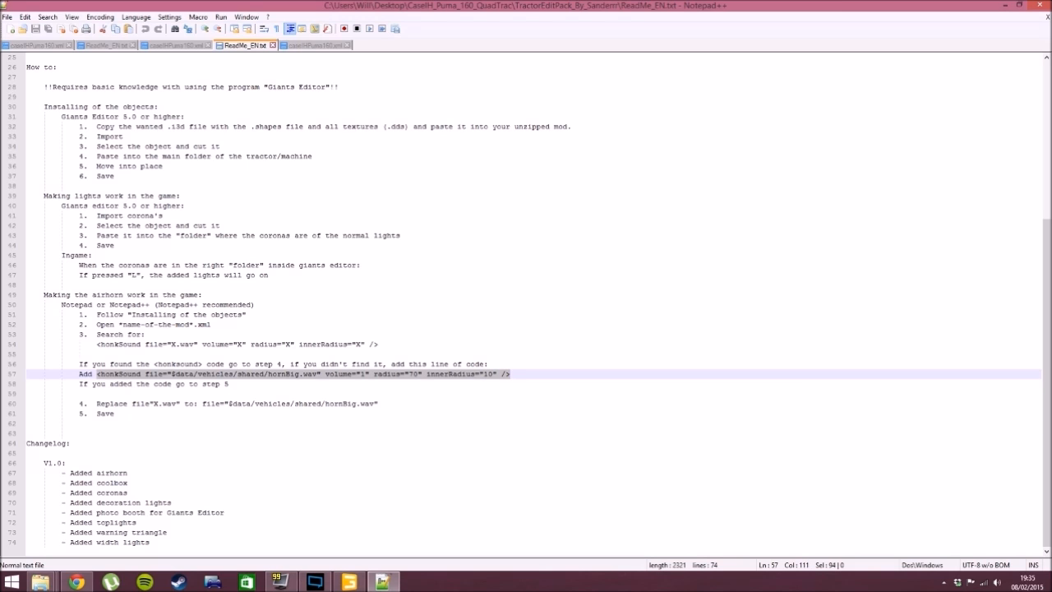
{"action": "left_click", "coordinate": [316, 46]}
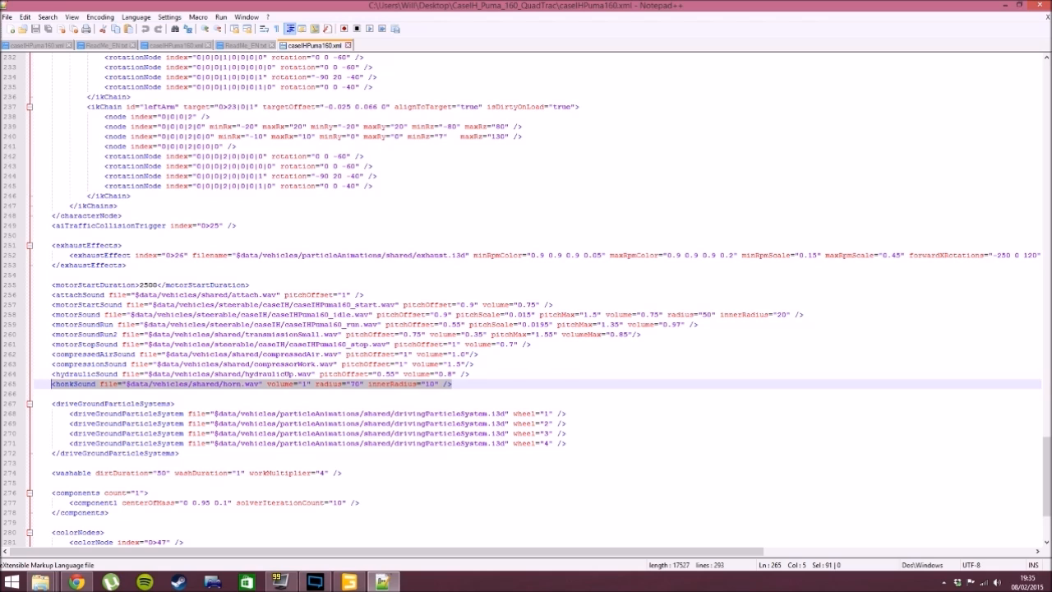
{"action": "key", "text": "ctrl+v"}
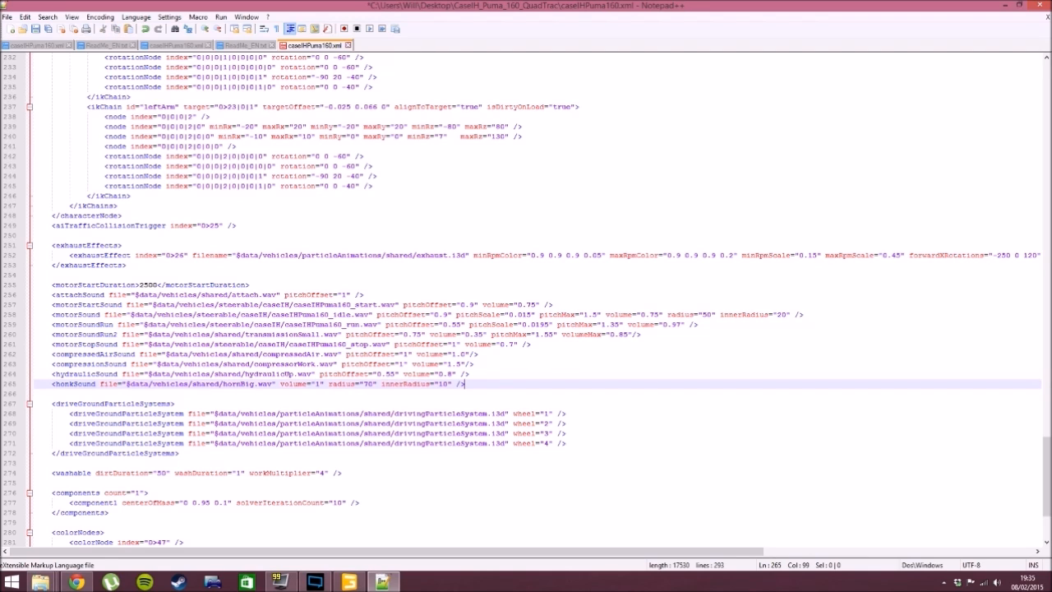
{"action": "left_click", "coordinate": [35, 31]}
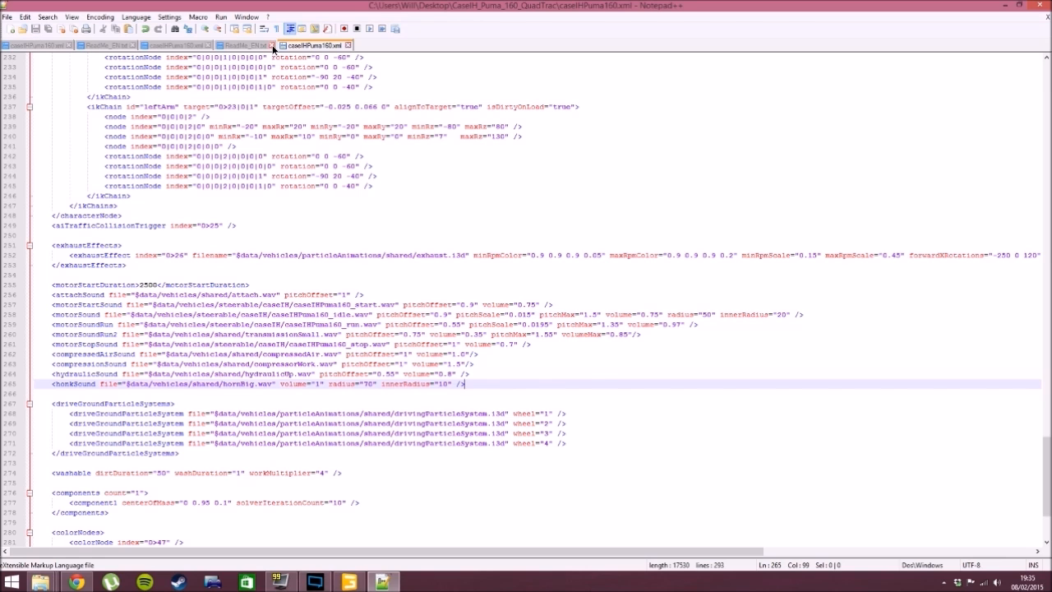
- Close all the open XML and readme documents and exit the text editor
{"action": "left_click", "coordinate": [273, 48]}
{"action": "left_click", "coordinate": [281, 48]}
{"action": "left_click", "coordinate": [208, 47]}
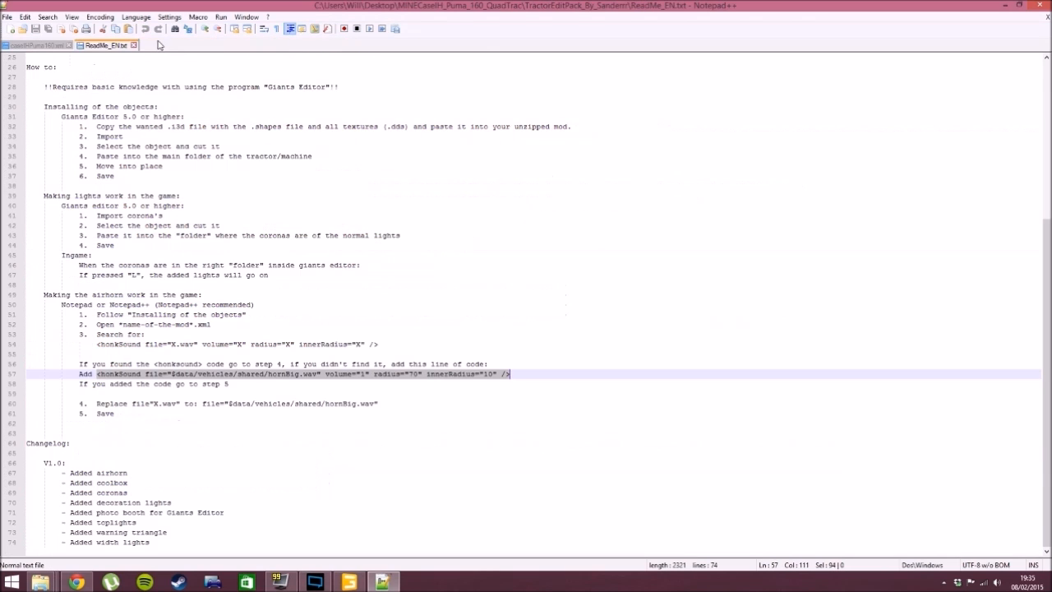
{"action": "left_click", "coordinate": [135, 46]}
{"action": "left_click", "coordinate": [72, 46]}
{"action": "left_click", "coordinate": [1040, 5]}
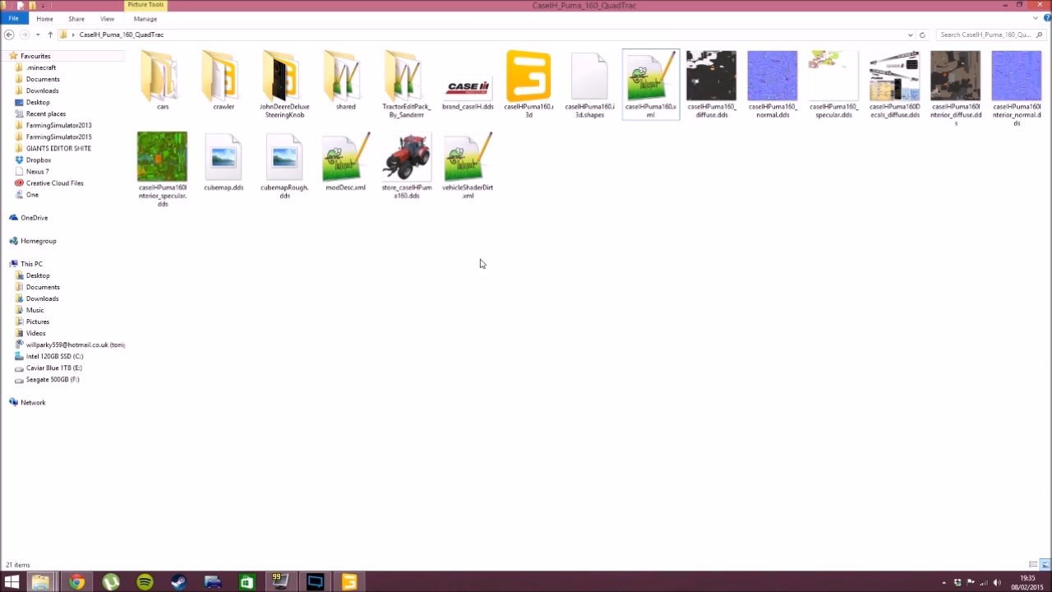
- Switch to GIANTS Editor and examine the whole tractor with its added parts from several angles, including the casePuma160 group
{"action": "left_click", "coordinate": [349, 581]}
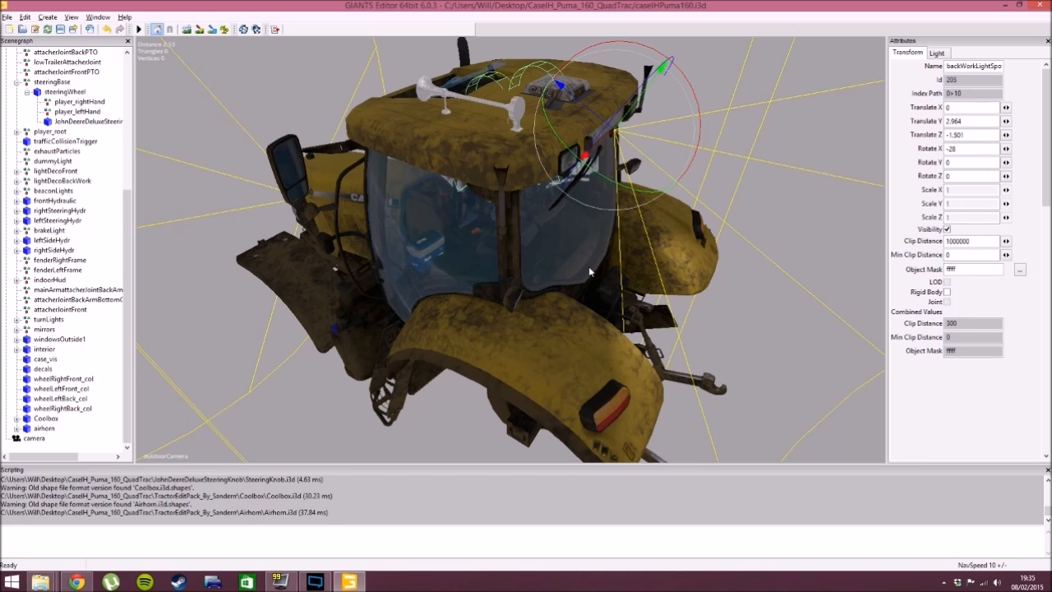
{"action": "left_click_drag", "start_coordinate": [589, 271], "coordinate": [493, 241], "text": "alt"}
{"action": "left_click_drag", "start_coordinate": [546, 277], "coordinate": [579, 273], "text": "alt"}
{"action": "right_click_drag", "start_coordinate": [578, 273], "coordinate": [538, 341], "text": "alt"}
{"action": "left_click_drag", "start_coordinate": [538, 341], "coordinate": [545, 328], "text": "alt"}
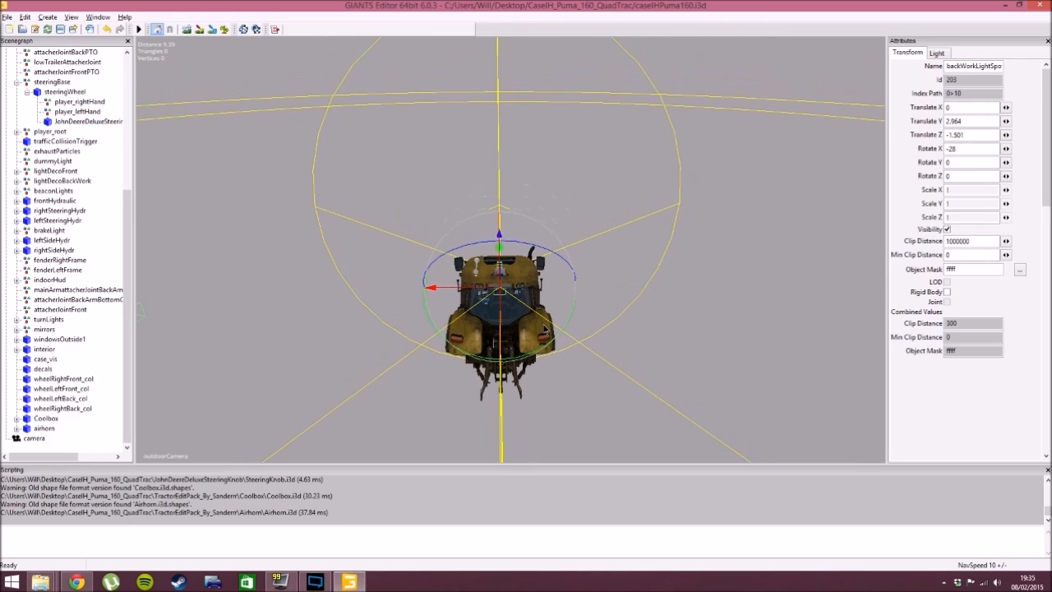
{"action": "middle_click_drag", "start_coordinate": [518, 321], "coordinate": [524, 288], "text": "alt"}
{"action": "right_click_drag", "start_coordinate": [525, 304], "coordinate": [521, 401], "text": "alt"}
{"action": "right_click_drag", "start_coordinate": [493, 316], "coordinate": [500, 343], "text": "alt"}
{"action": "middle_click_drag", "start_coordinate": [500, 343], "coordinate": [496, 279], "text": "alt"}
{"action": "left_click_drag", "start_coordinate": [496, 279], "coordinate": [519, 301], "text": "alt"}
{"action": "right_click_drag", "start_coordinate": [518, 296], "coordinate": [518, 260], "text": "alt"}
{"action": "left_click_drag", "start_coordinate": [129, 205], "coordinate": [116, 40]}
{"action": "left_click", "coordinate": [44, 53]}
{"action": "left_click_drag", "start_coordinate": [490, 289], "coordinate": [494, 289], "text": "alt"}
{"action": "scroll", "coordinate": [521, 287], "scroll_direction": "up", "scroll_amount": 5}
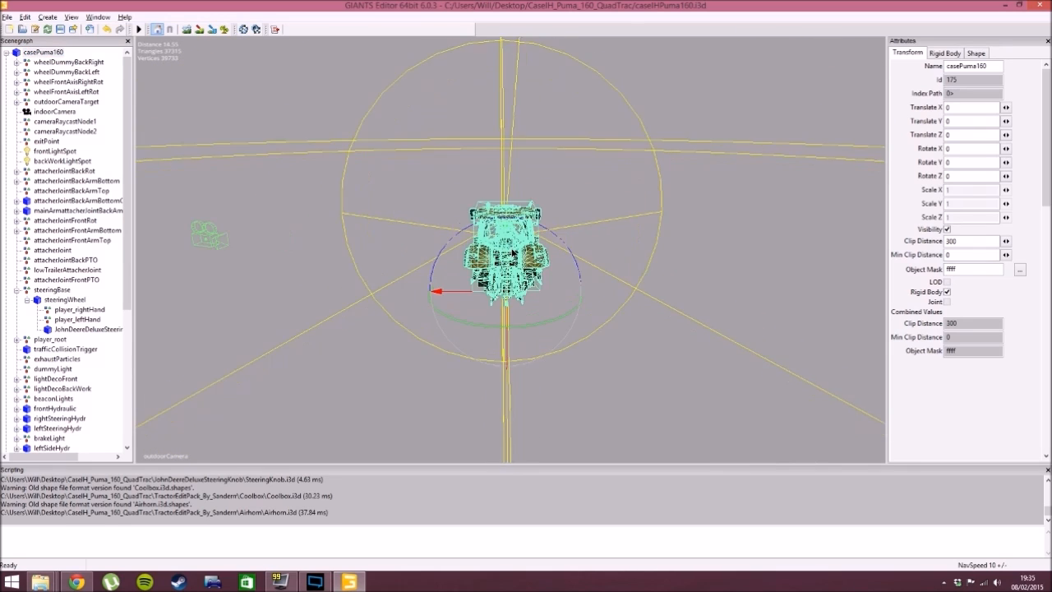
{"action": "left_click", "coordinate": [592, 261]}
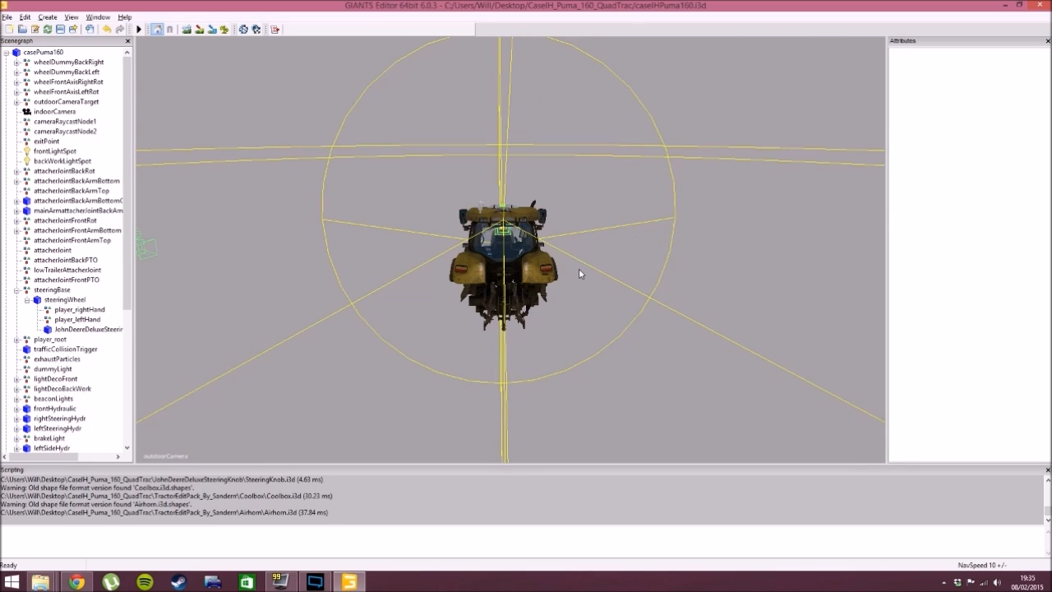
- Export the whole scene with its files over the mod folder's caseIHPuma160.i3d, save the scene and close the editor
{"action": "left_click", "coordinate": [7, 17]}
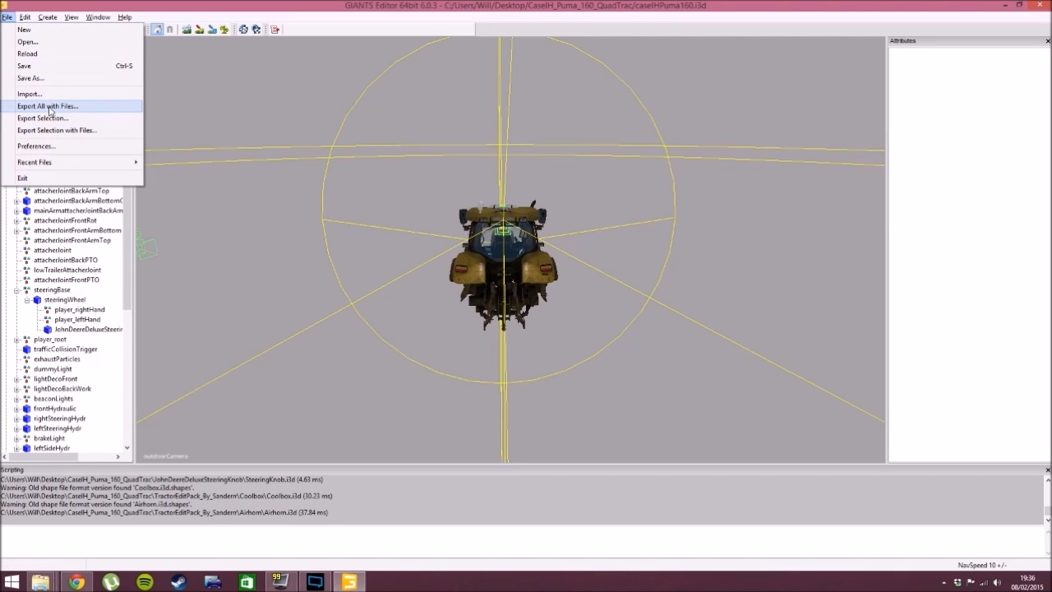
{"action": "left_click", "coordinate": [49, 107]}
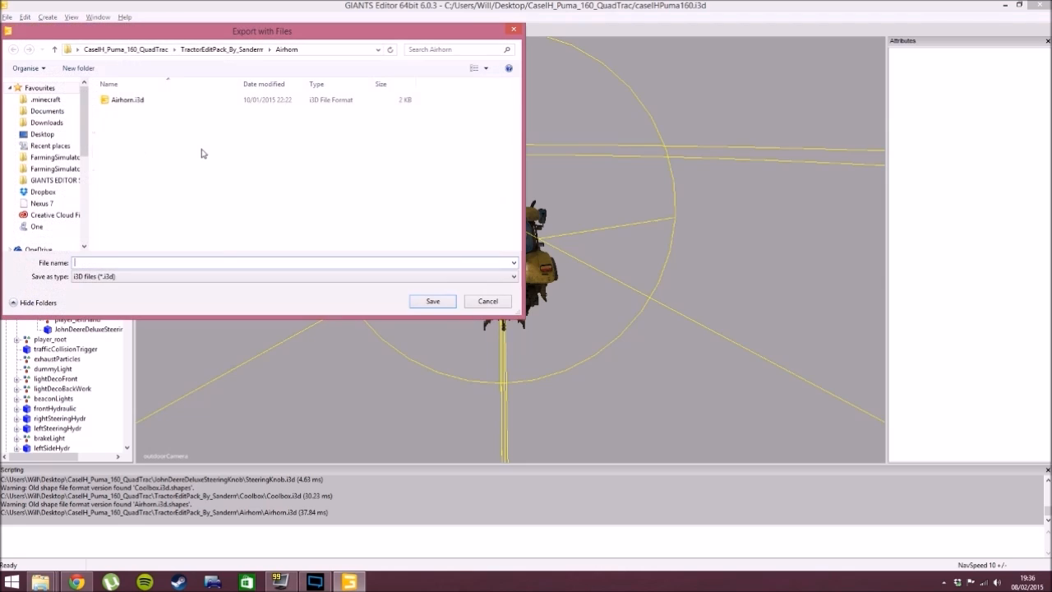
{"action": "left_click", "coordinate": [128, 50]}
{"action": "left_click", "coordinate": [436, 146]}
{"action": "left_click", "coordinate": [432, 302]}
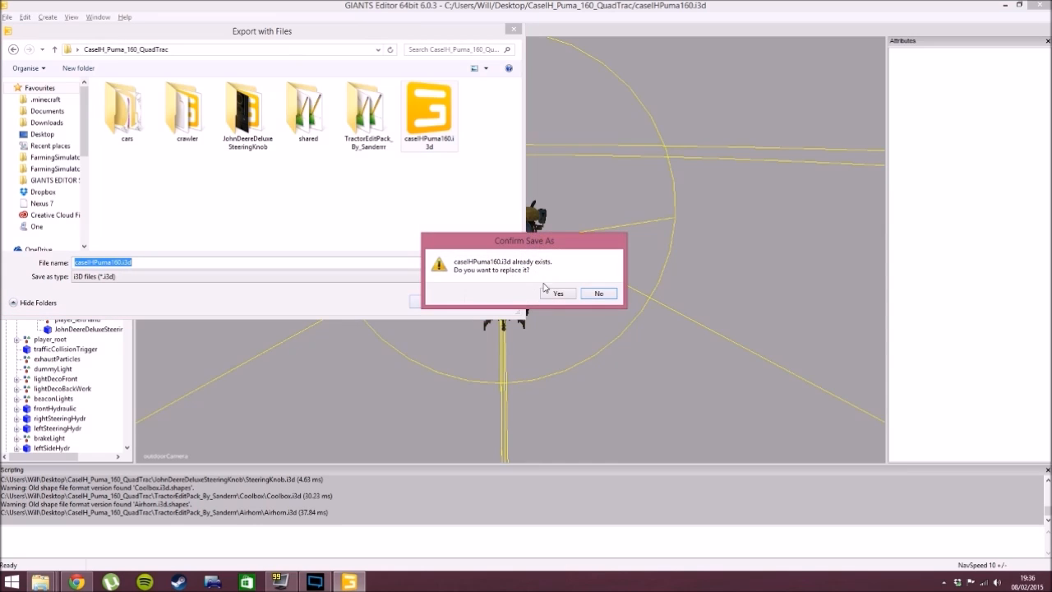
{"action": "left_click", "coordinate": [559, 293]}
{"action": "left_click", "coordinate": [7, 18]}
{"action": "left_click", "coordinate": [82, 68]}
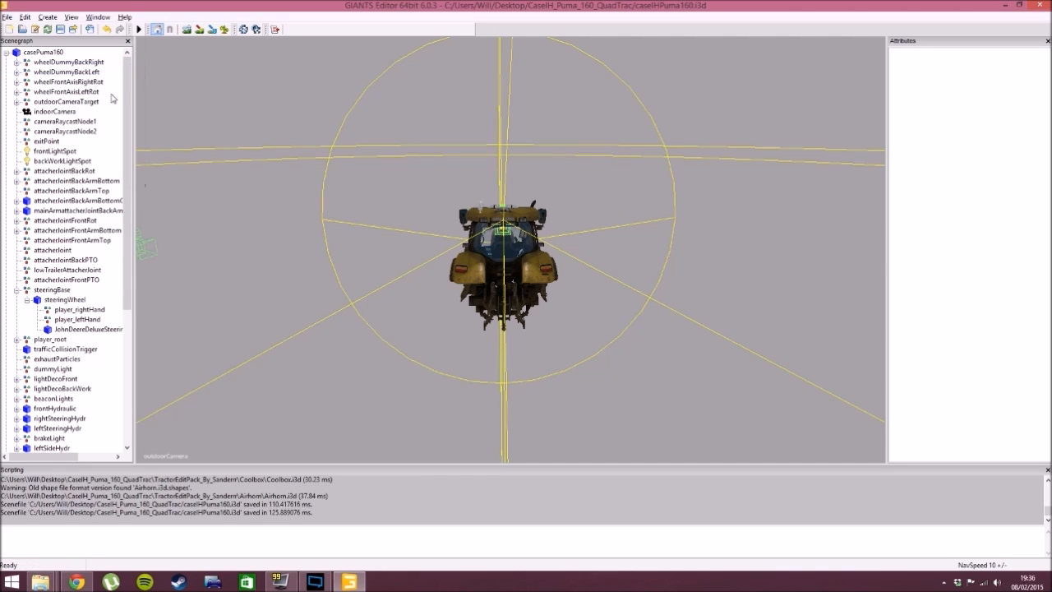
{"action": "left_click", "coordinate": [1038, 5]}
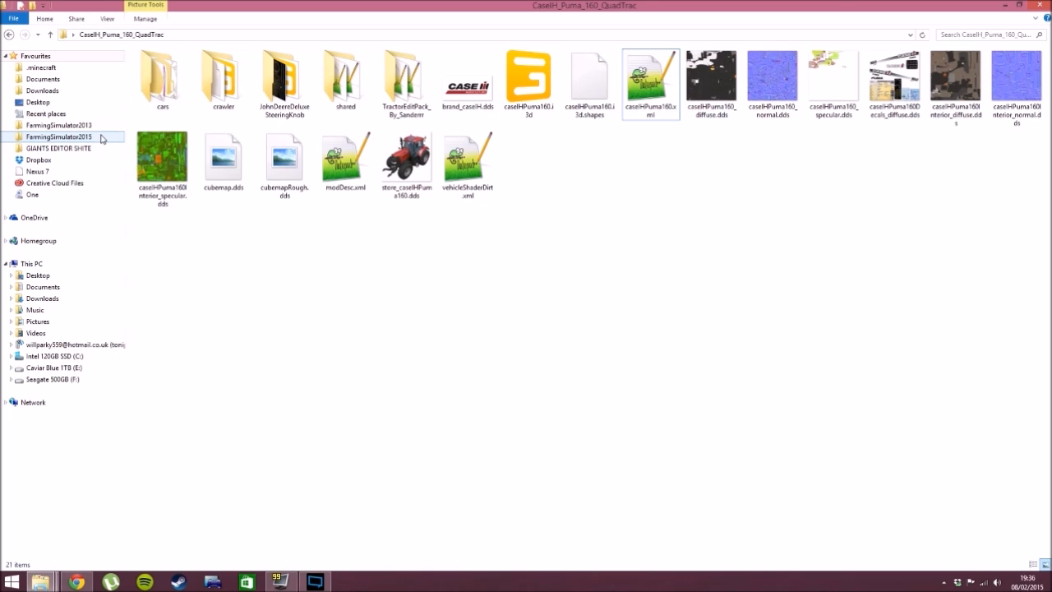
{"action": "left_click_drag", "start_coordinate": [628, 10], "coordinate": [559, 2]}
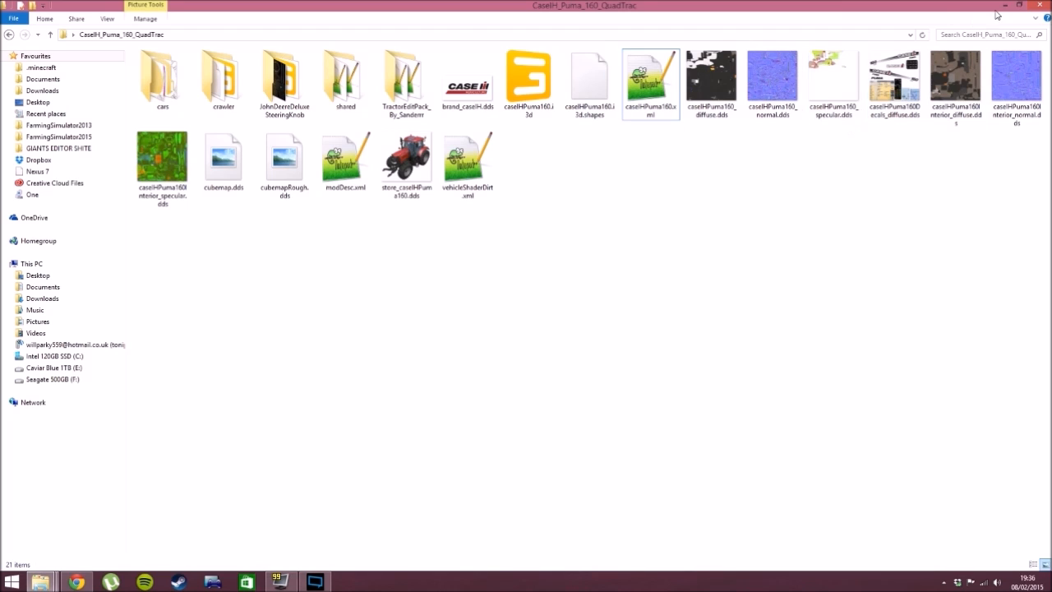
{"action": "left_click_drag", "start_coordinate": [828, 15], "coordinate": [637, 472]}
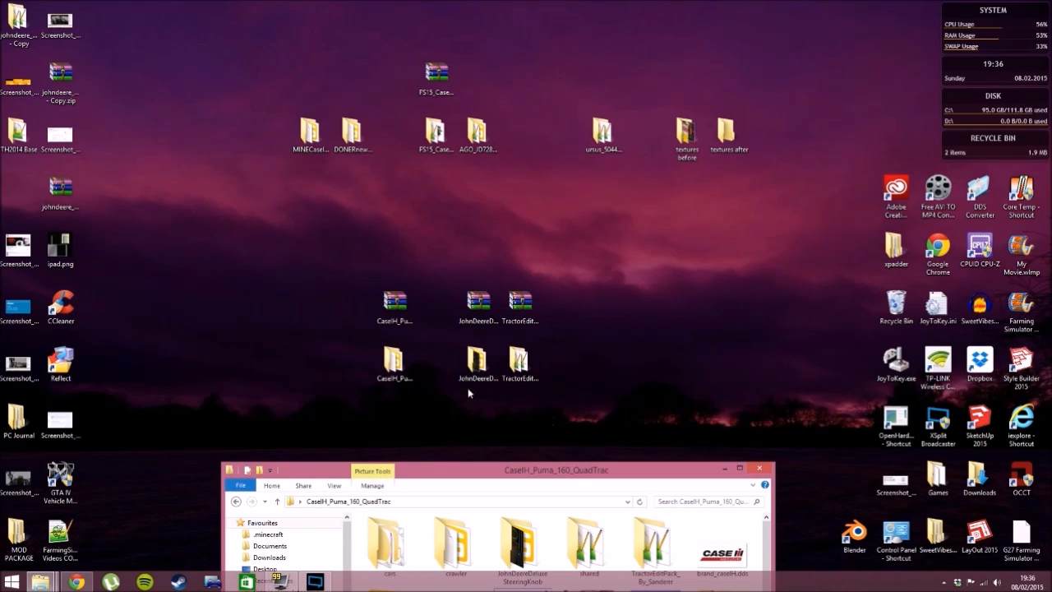
{"action": "right_click", "coordinate": [390, 371]}
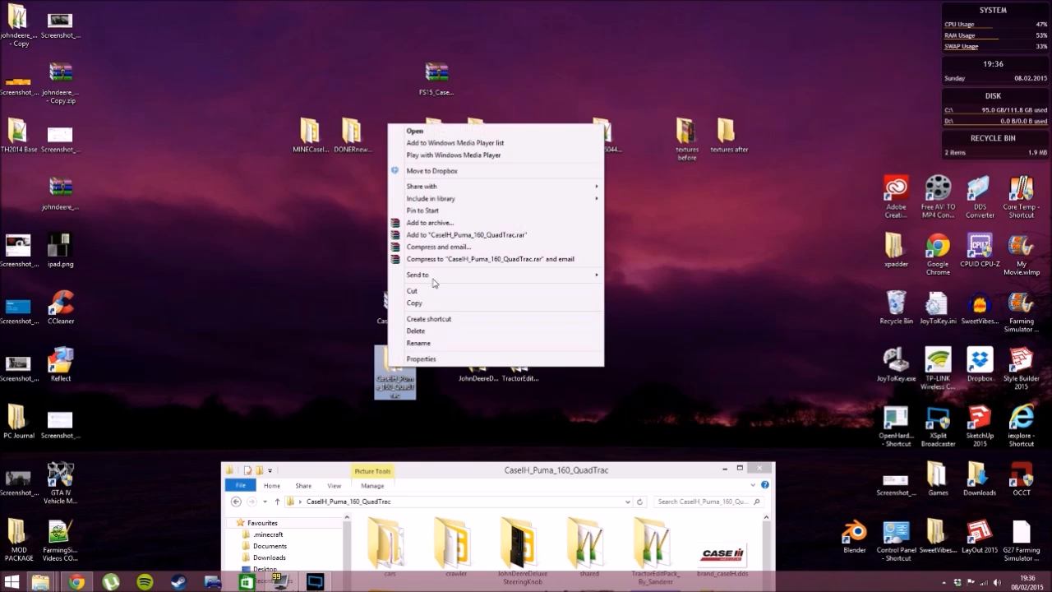
{"action": "left_click", "coordinate": [495, 456]}
{"action": "left_click_drag", "start_coordinate": [497, 470], "coordinate": [497, 1]}
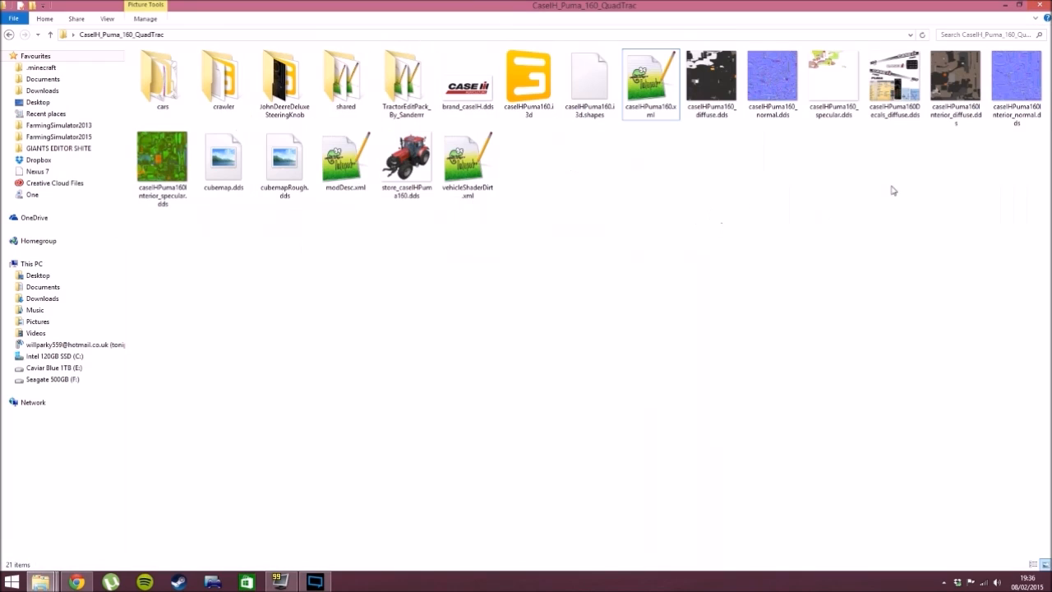
- Pack all files of the CaseIH_Puma_160_QuadTrac folder into a ZIP archive named CaseIH_Puma_160_QuadTrac.zip
{"action": "left_click_drag", "start_coordinate": [1028, 269], "coordinate": [160, 70]}
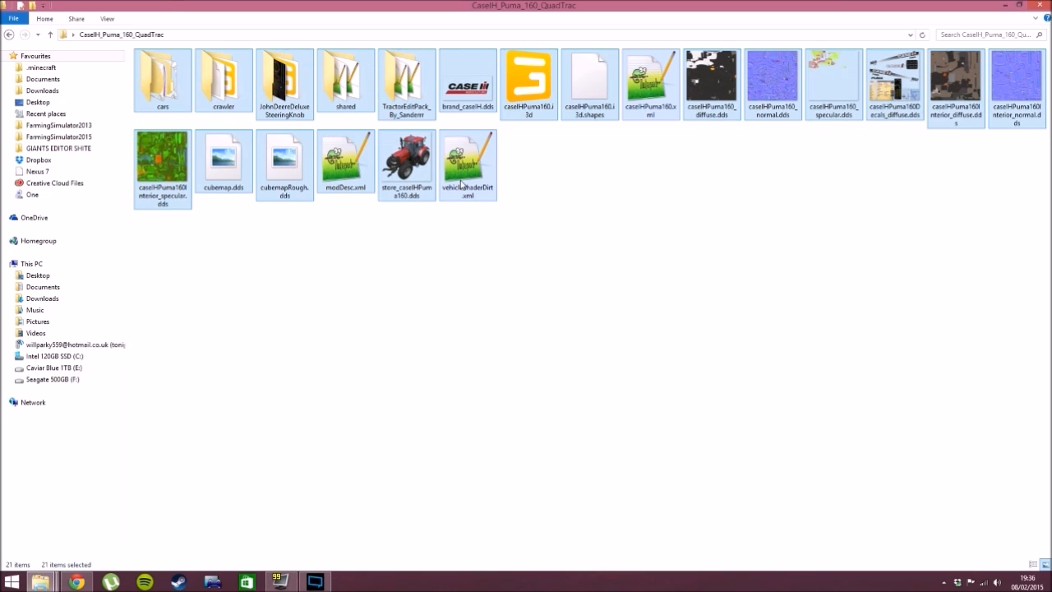
{"action": "right_click", "coordinate": [515, 108]}
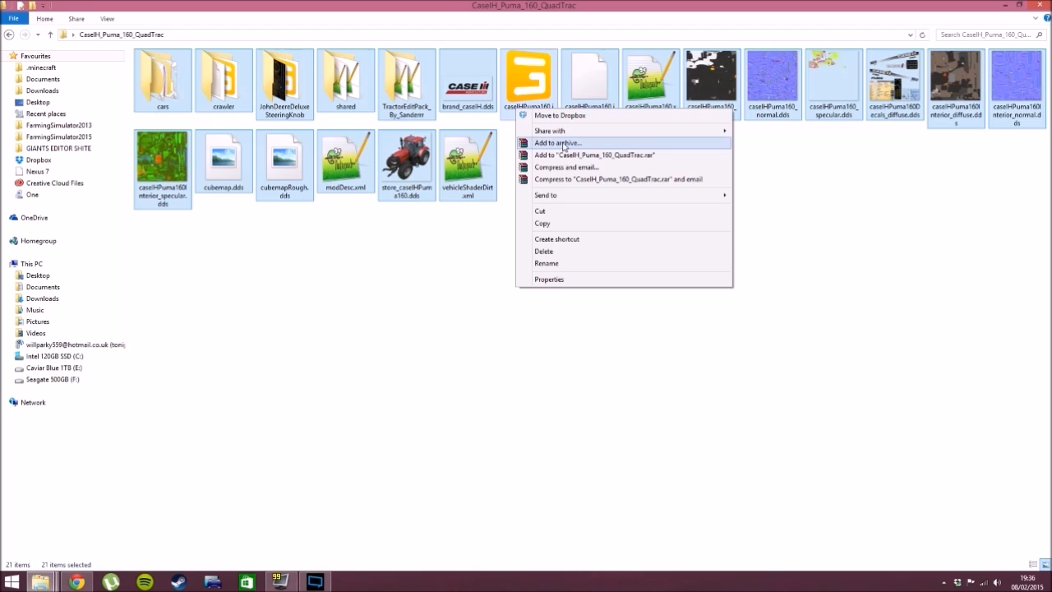
{"action": "left_click", "coordinate": [555, 144]}
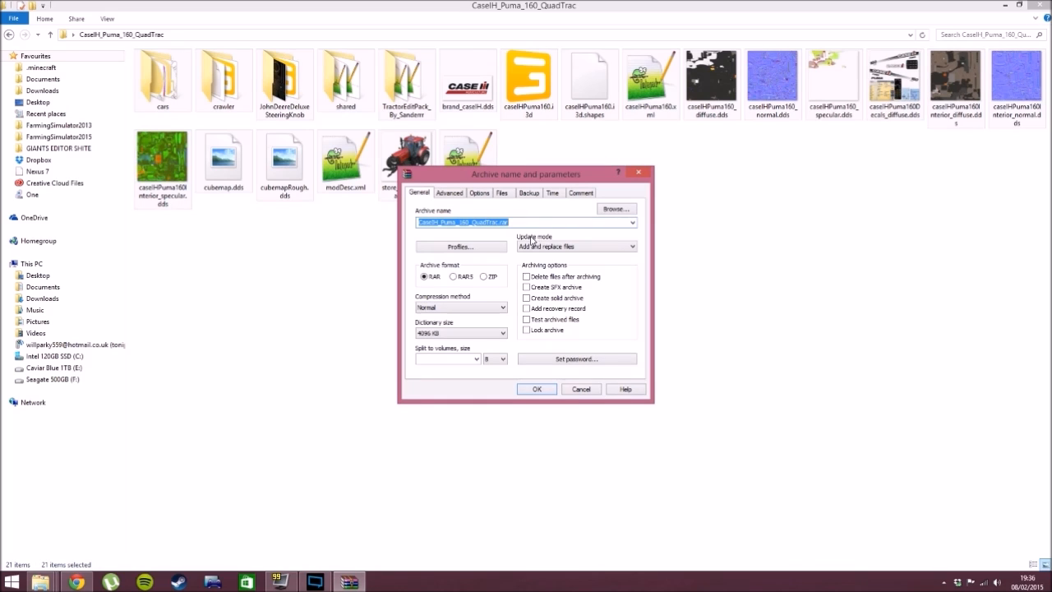
{"action": "left_click", "coordinate": [484, 277]}
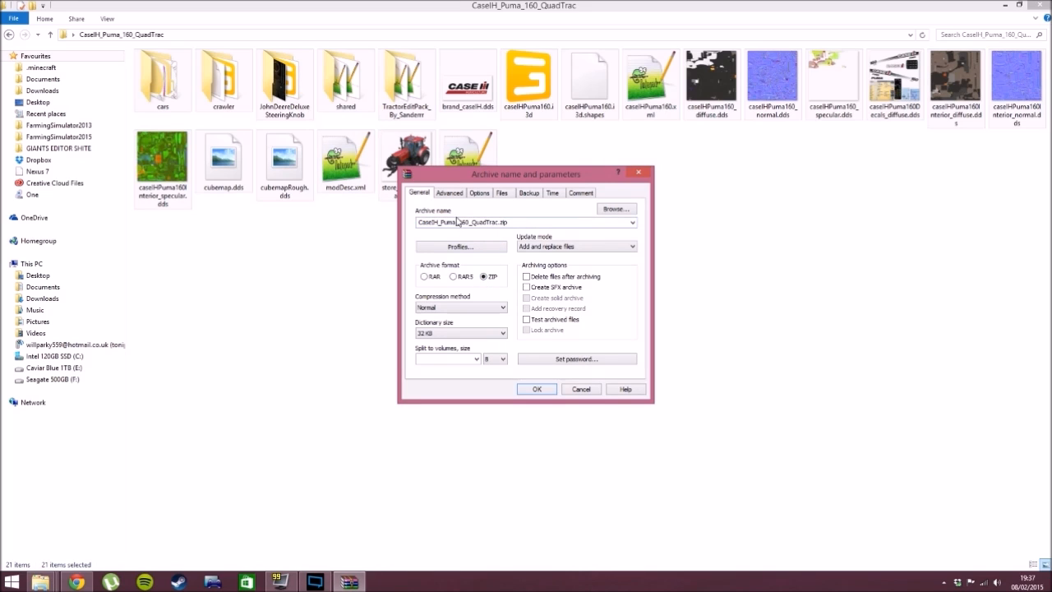
{"action": "left_click", "coordinate": [535, 389]}
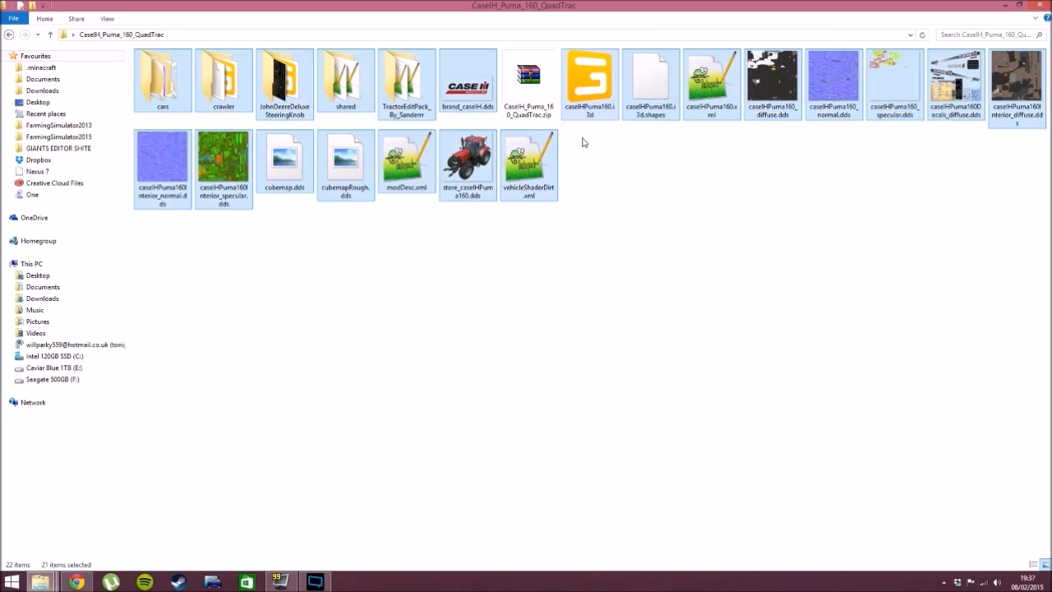
{"action": "left_click", "coordinate": [611, 193]}
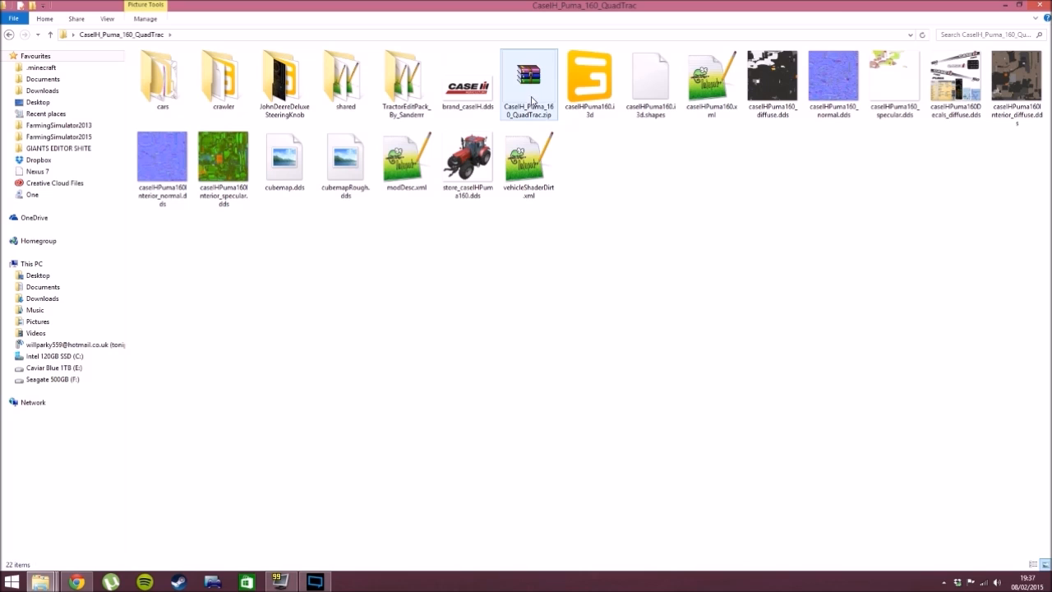
- Open the FarmingSimulator2015 mods folder in a separate, maximized window
{"action": "left_click", "coordinate": [531, 102]}
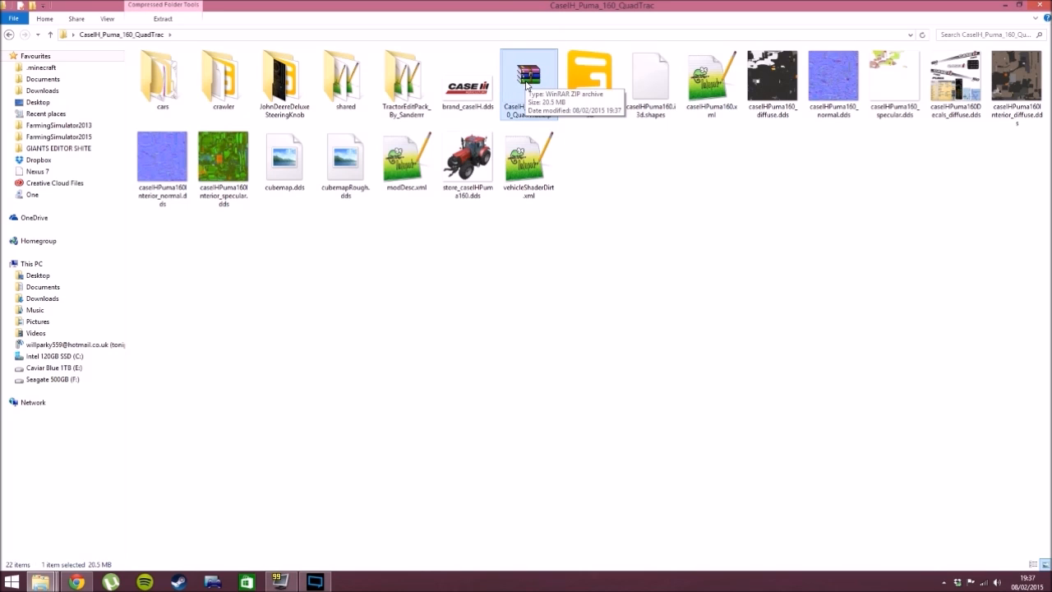
{"action": "right_click", "coordinate": [71, 137]}
{"action": "left_click", "coordinate": [107, 159]}
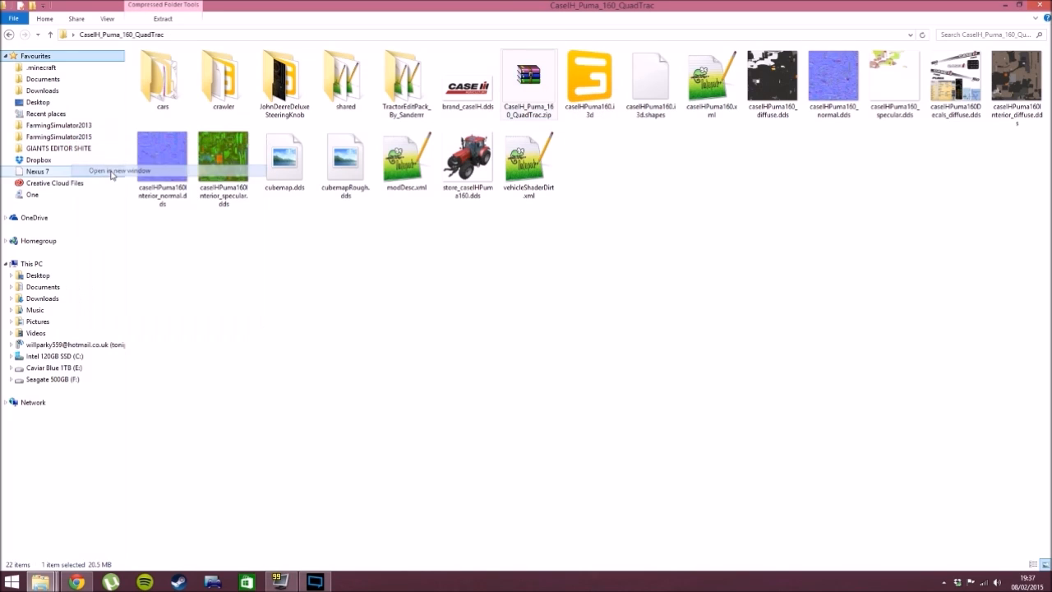
{"action": "double_click", "coordinate": [423, 75]}
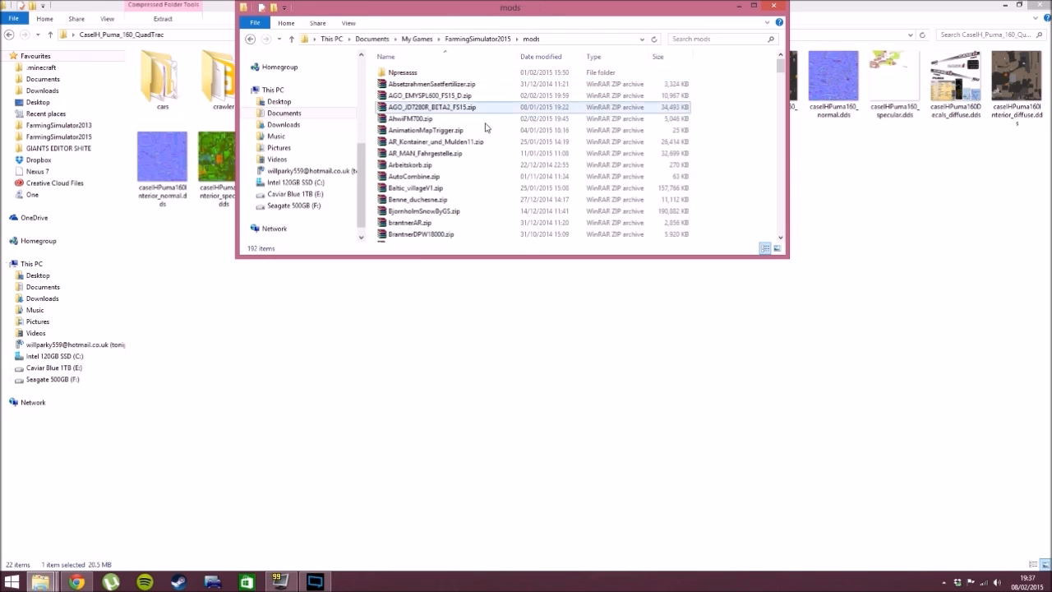
{"action": "left_click_drag", "start_coordinate": [641, 11], "coordinate": [522, 163]}
{"action": "left_click_drag", "start_coordinate": [592, 6], "coordinate": [659, 193]}
{"action": "left_click_drag", "start_coordinate": [503, 162], "coordinate": [502, 2]}
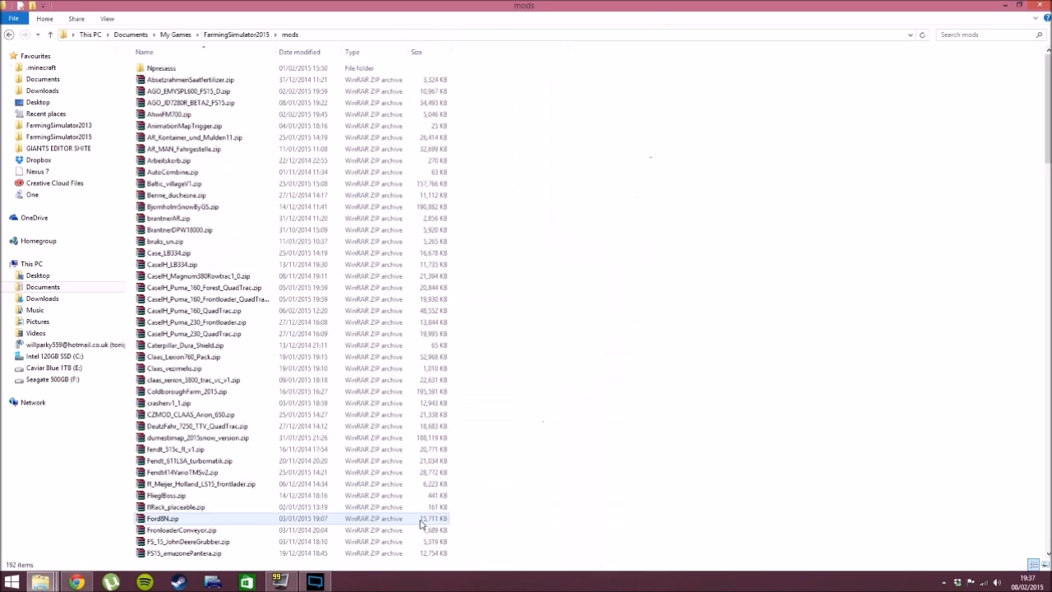
- Bring up the tractor mod folder's window and delete the old CaseIH_Puma_160_QuadTrac.zip from the mods folder
{"action": "mouse_move", "coordinate": [62, 578]}
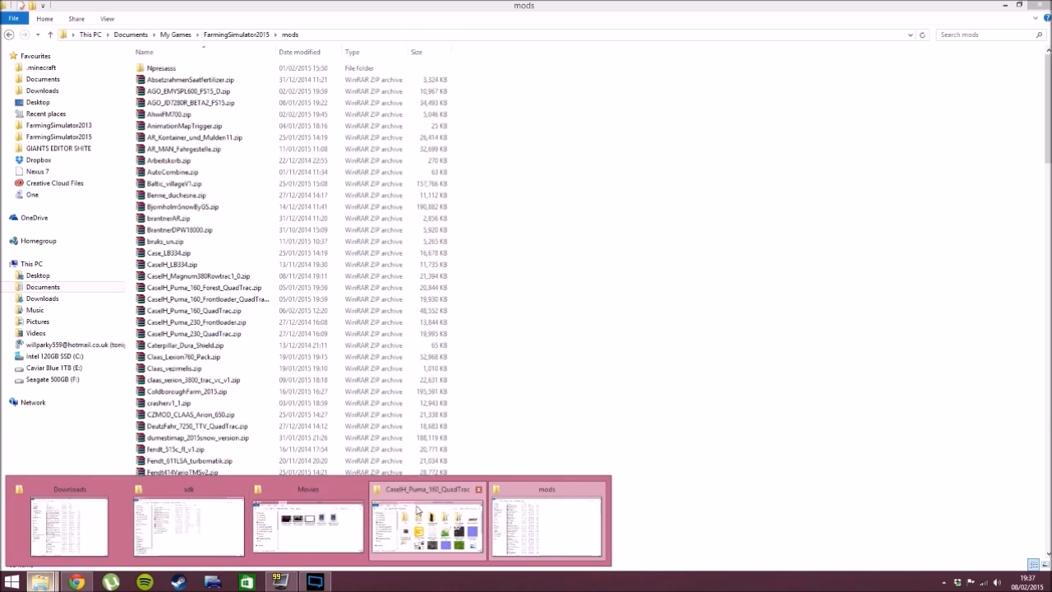
{"action": "left_click", "coordinate": [429, 522]}
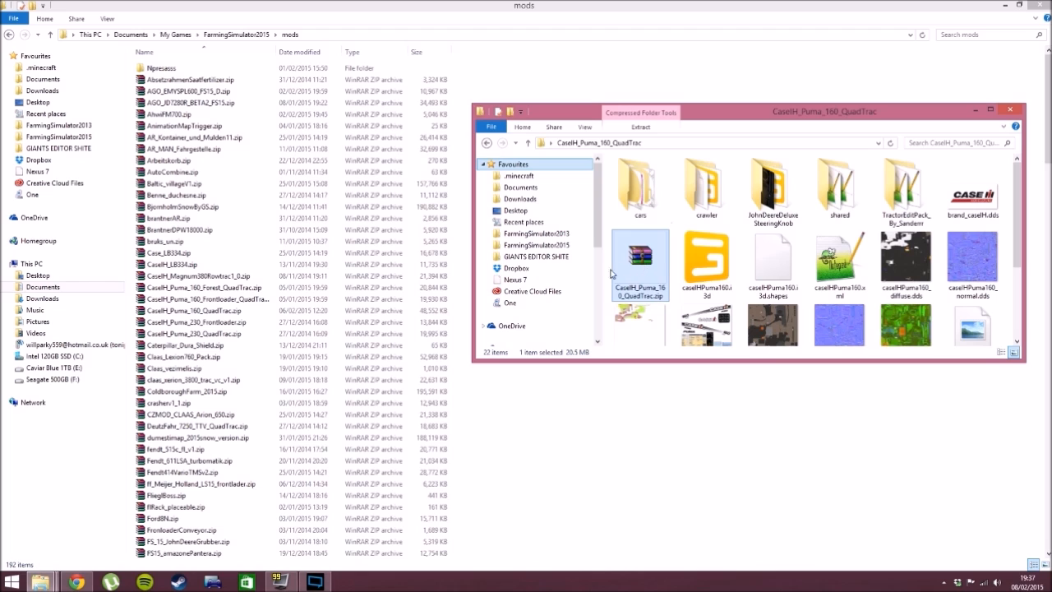
{"action": "left_click", "coordinate": [253, 312]}
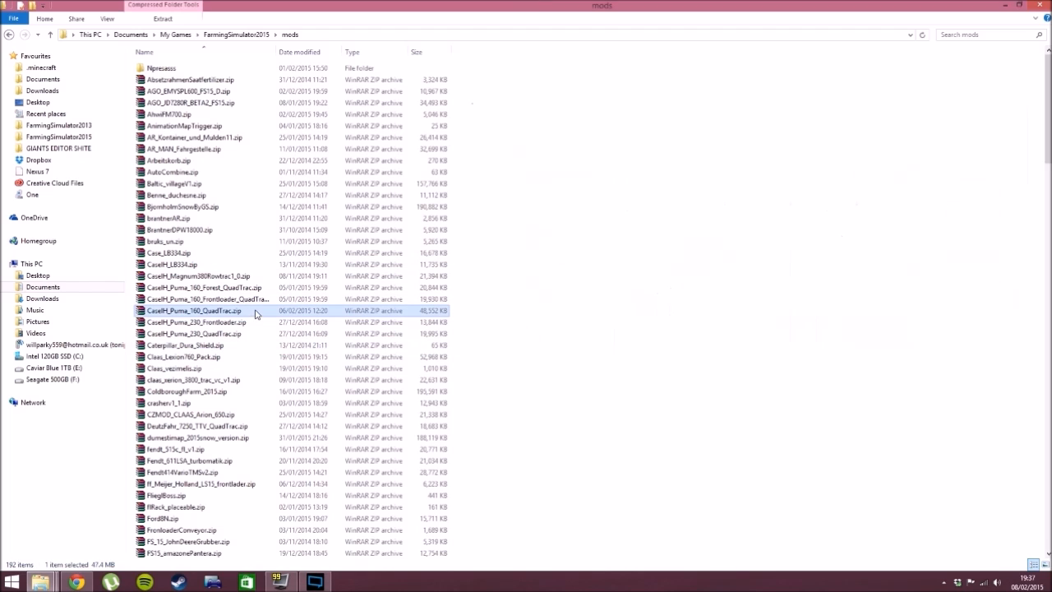
{"action": "key", "text": "Delete"}
- Place the newly made CaseIH_Puma_160_QuadTrac.zip from the tractor mod folder into the FarmingSimulator2015 mods folder
{"action": "mouse_move", "coordinate": [40, 582]}
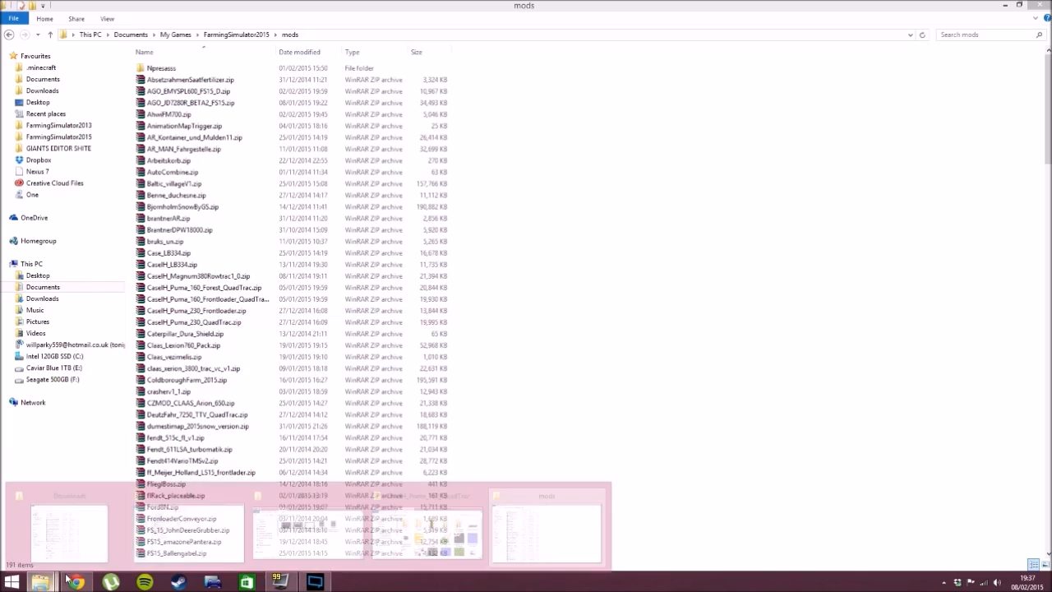
{"action": "left_click", "coordinate": [484, 507]}
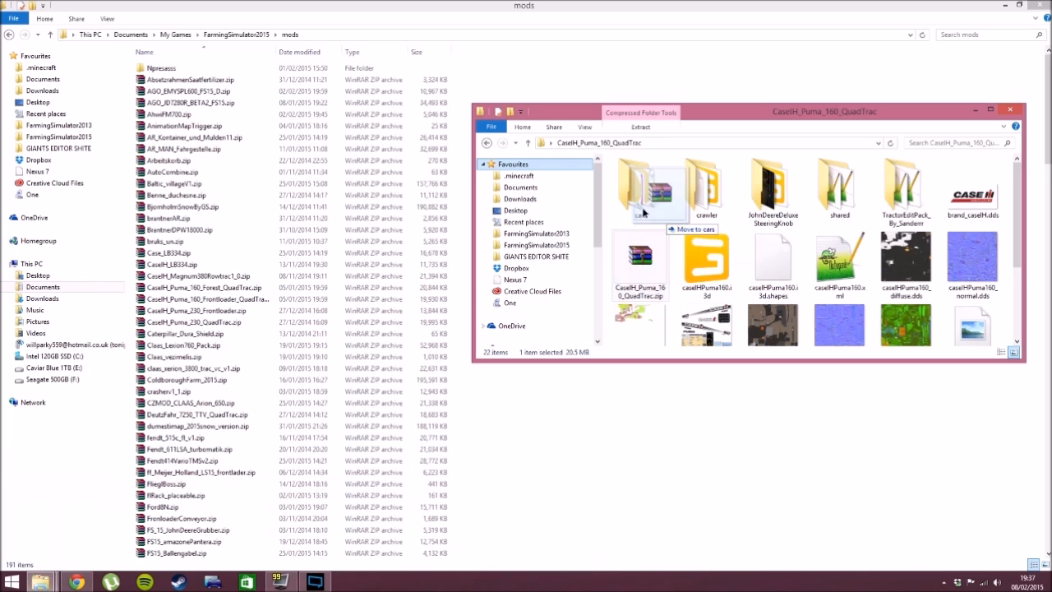
{"action": "left_click_drag", "start_coordinate": [652, 283], "coordinate": [505, 444]}
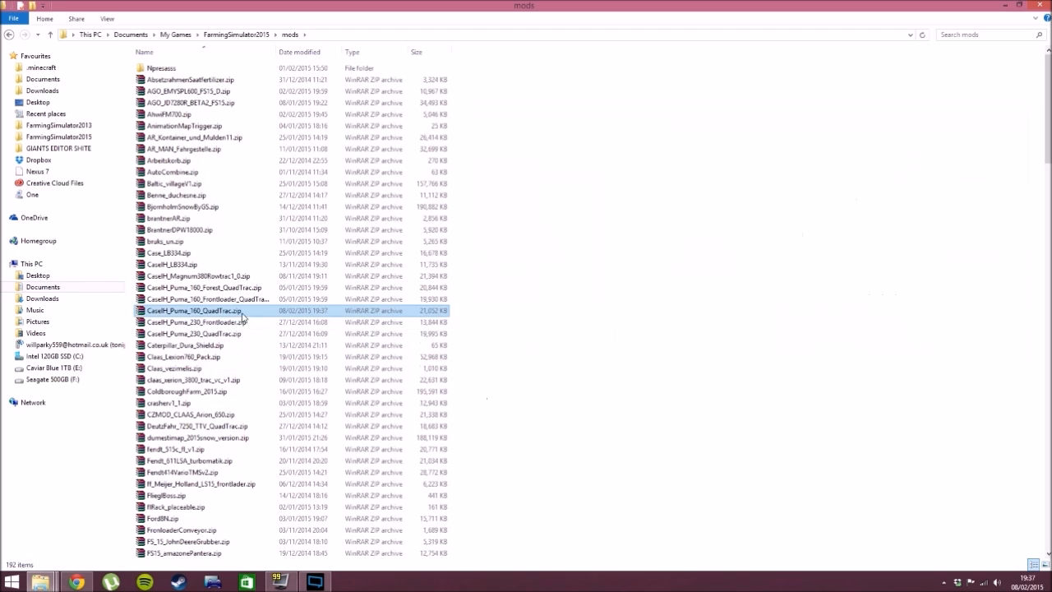
{"action": "left_click", "coordinate": [207, 312]}
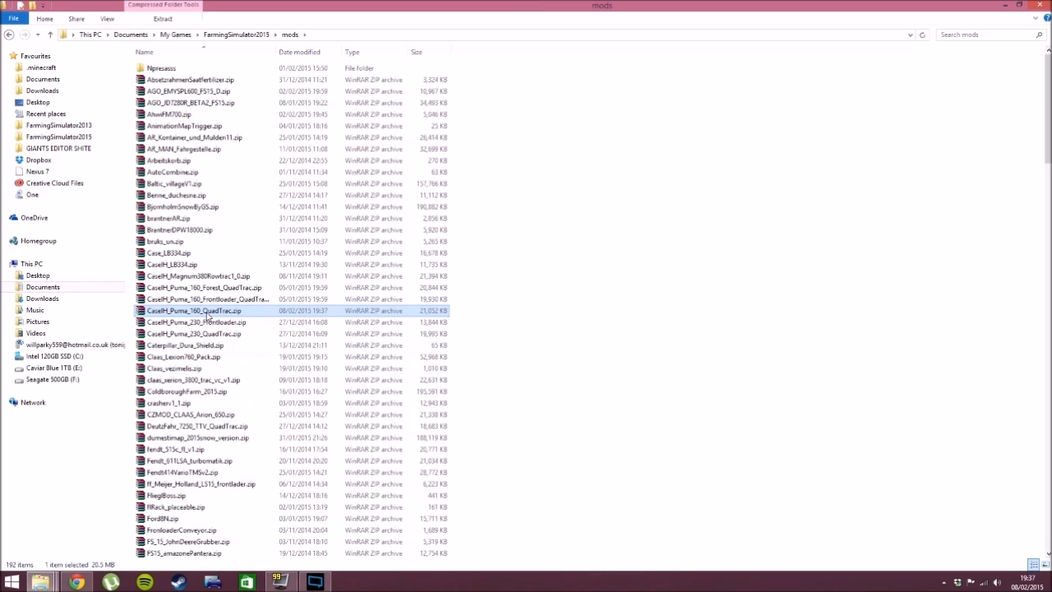
{"action": "left_click", "coordinate": [563, 352]}
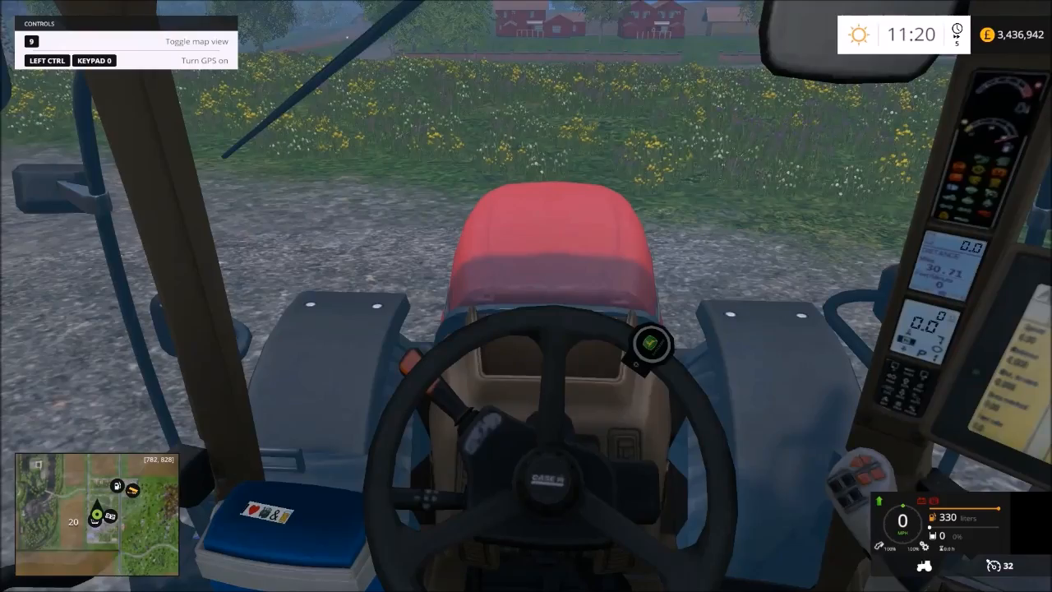
- In Farming Simulator 15, examine the modded Puma 160 from the outside and cab cameras, and leave it to view it on foot
{"action": "key", "text": "c"}
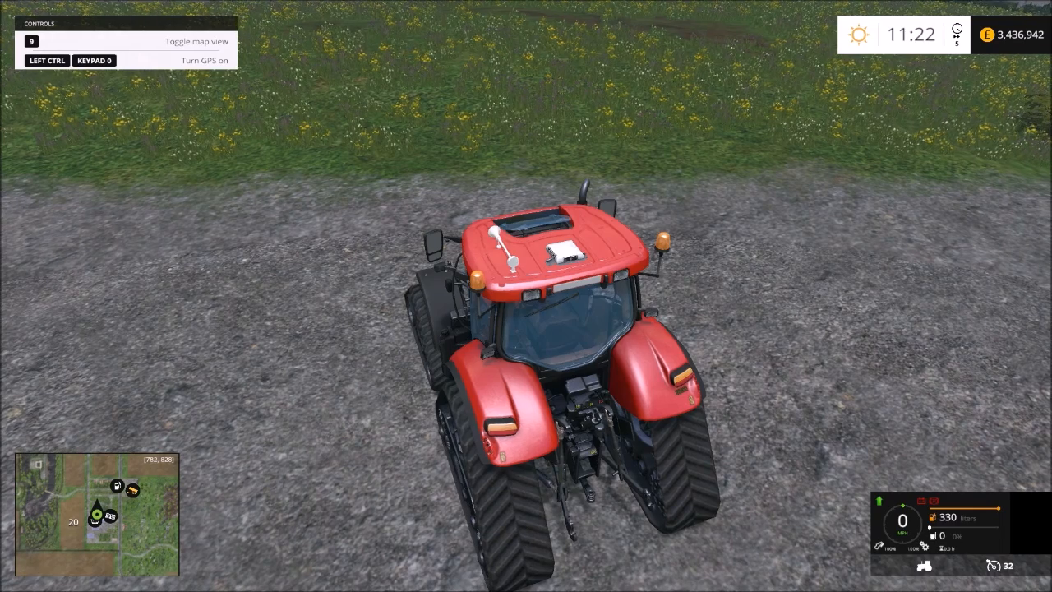
{"action": "key", "text": "c"}
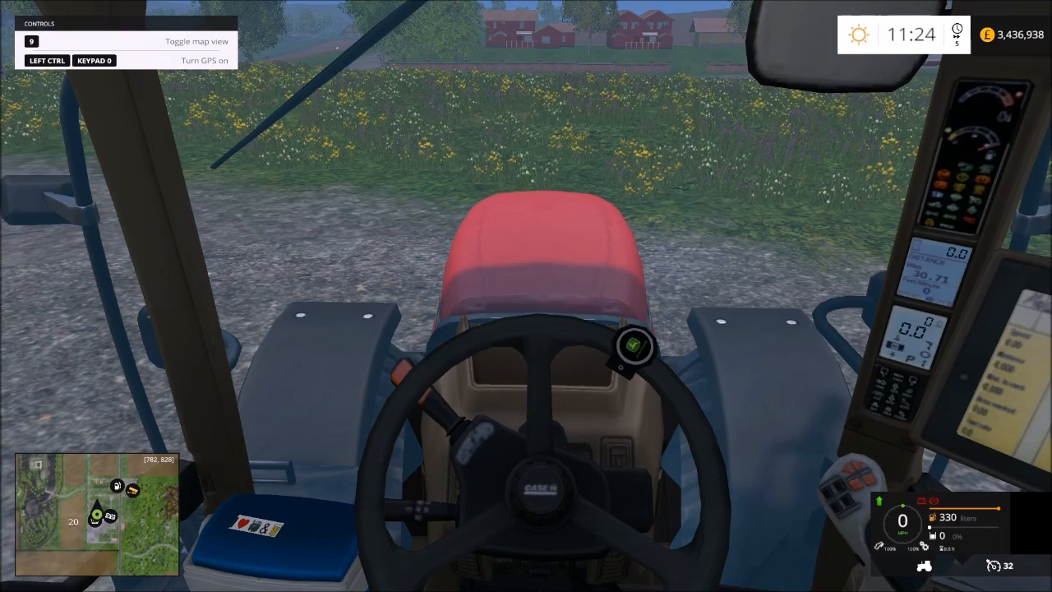
{"action": "key", "text": "e"}
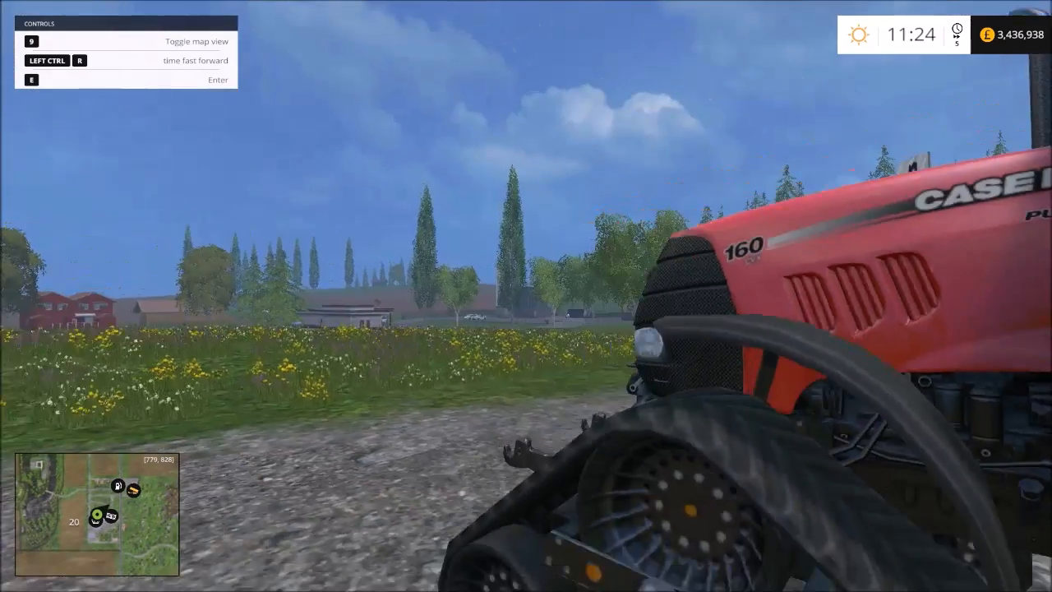
{"action": "key", "text": "s"}
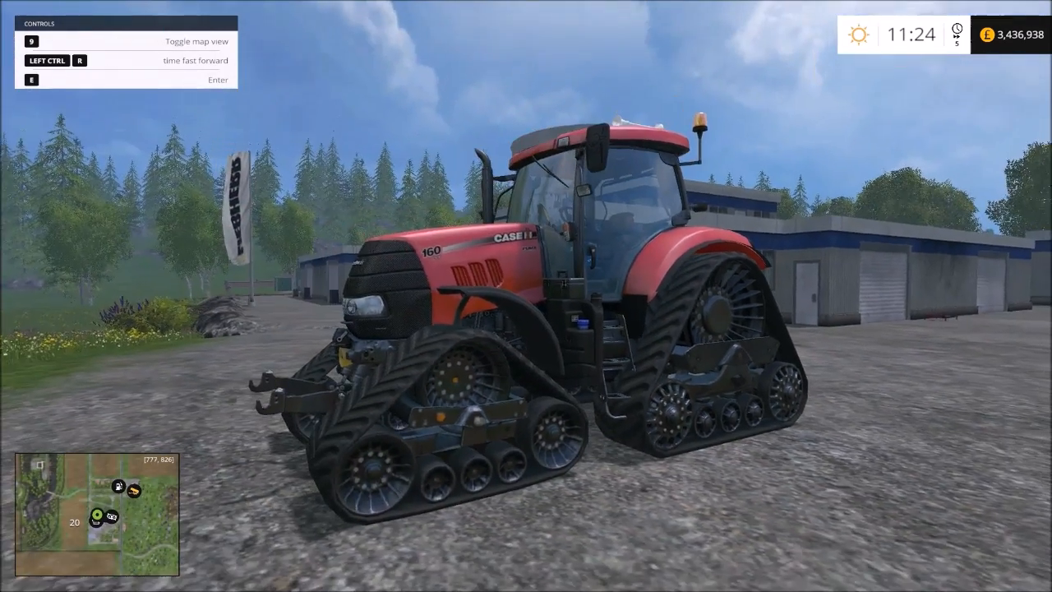